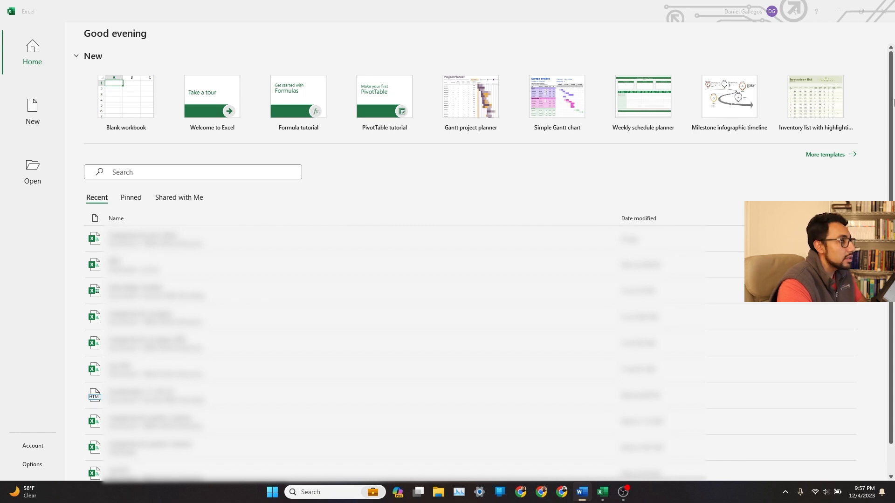
Create a new blank workbook.
click(318, 47)
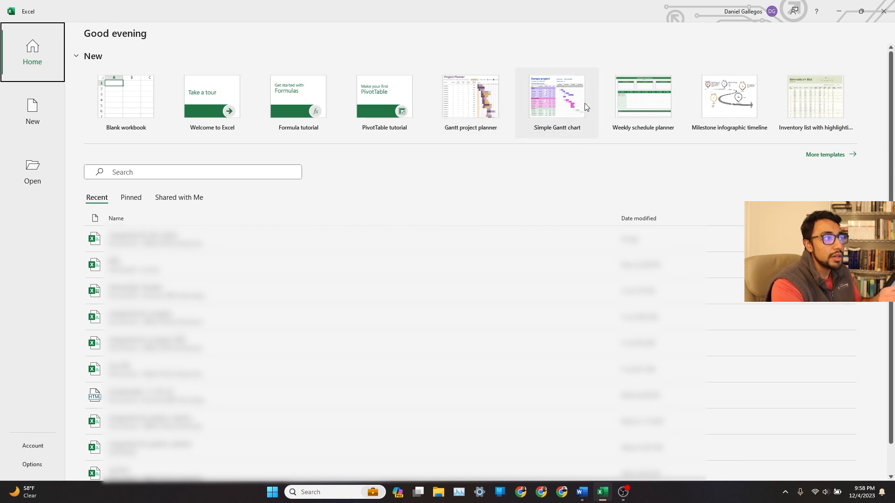
click(150, 116)
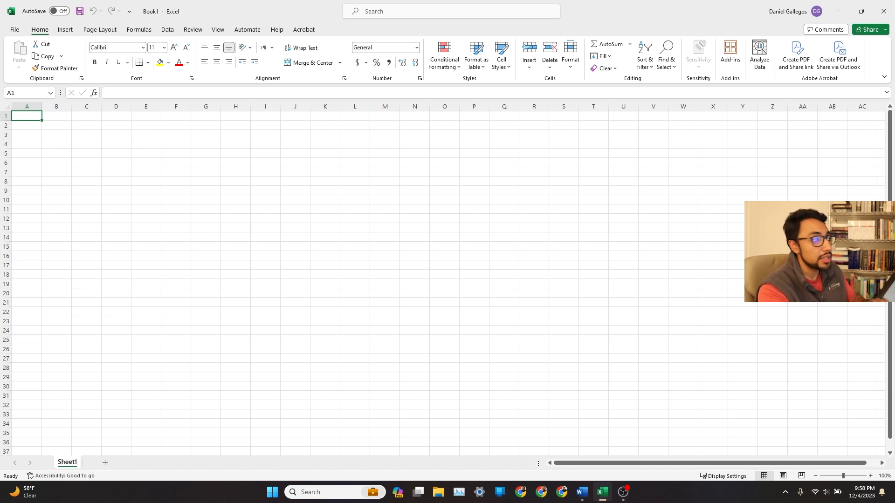
click(535, 226)
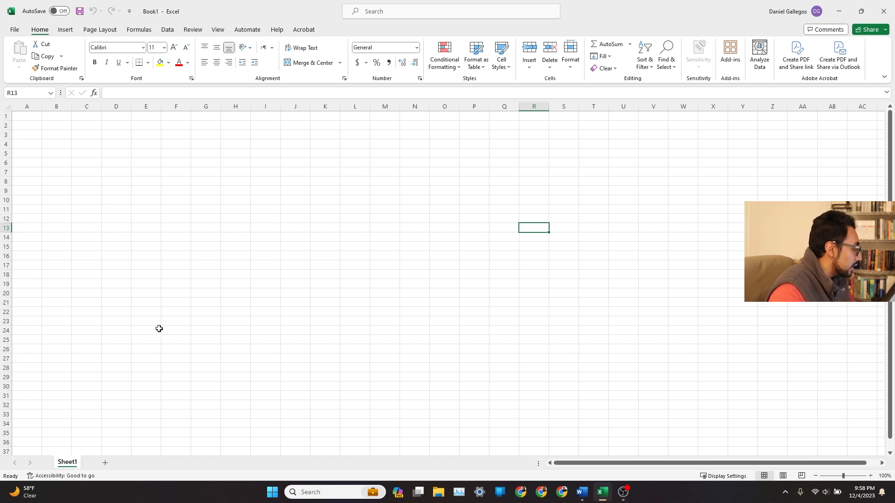
drag(170, 171, 517, 197)
click(472, 208)
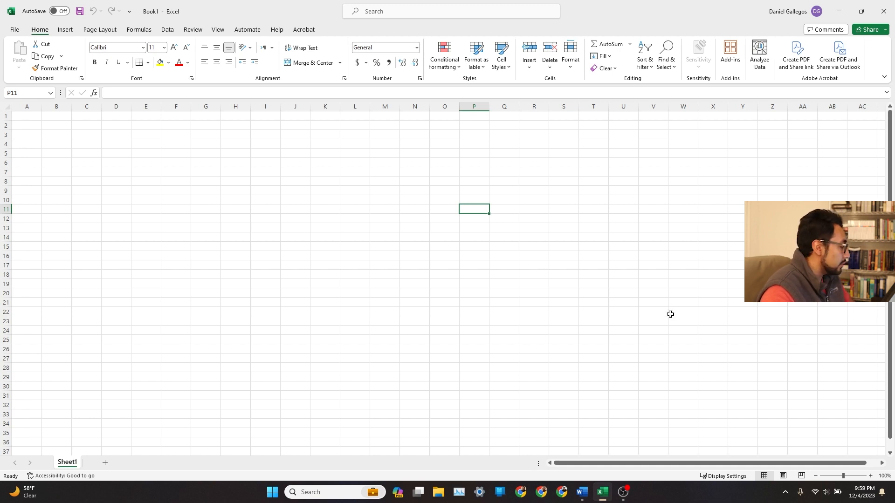
Browse the Info, Save As and Export pages of the File backstage and return to the worksheet.
click(14, 29)
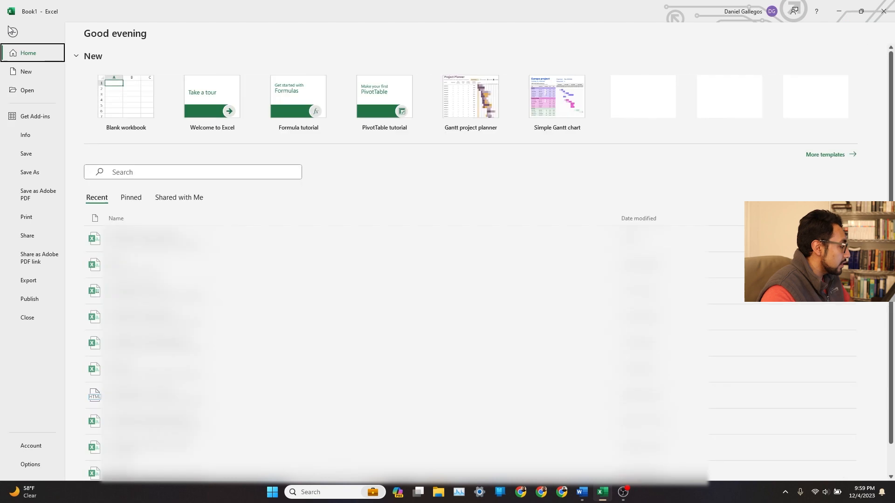
click(27, 136)
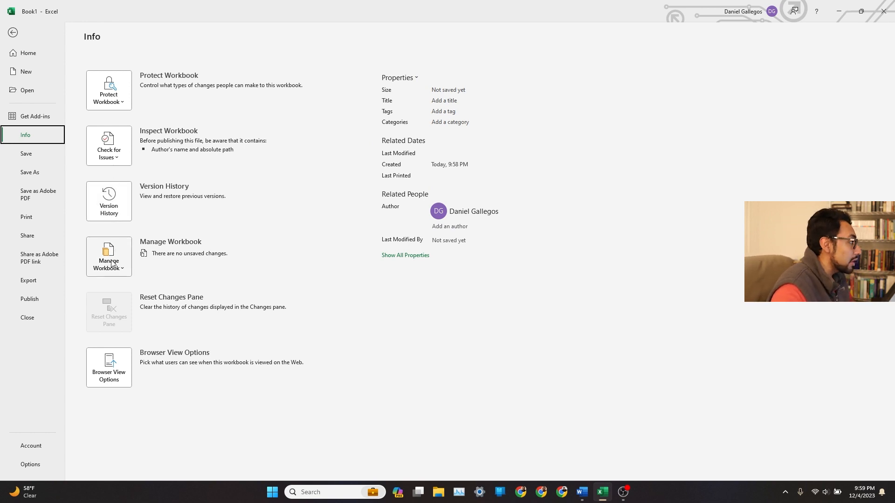
click(48, 172)
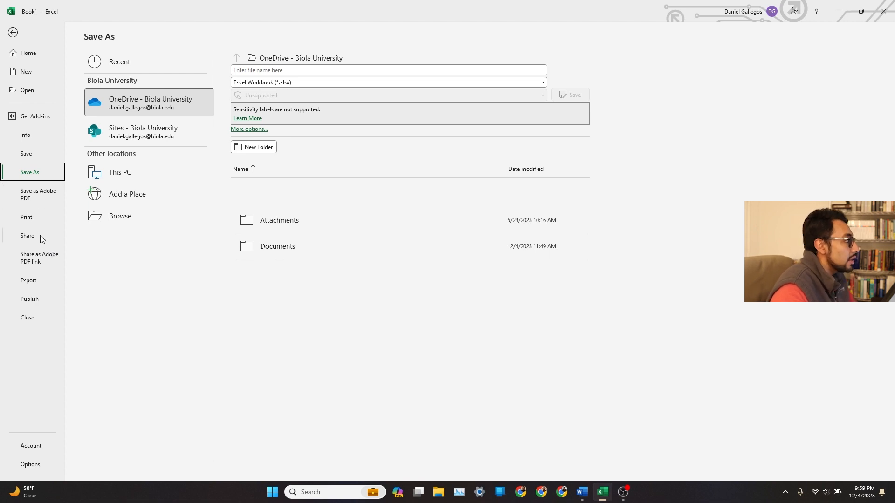
click(42, 285)
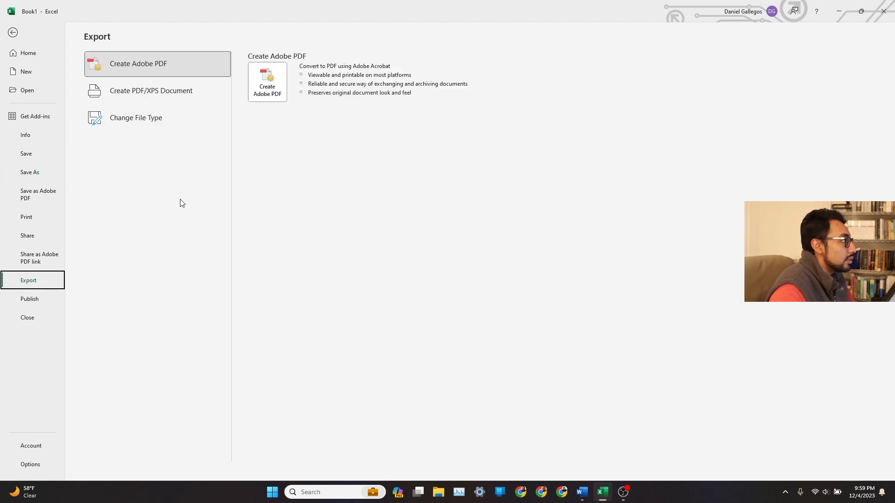
click(13, 32)
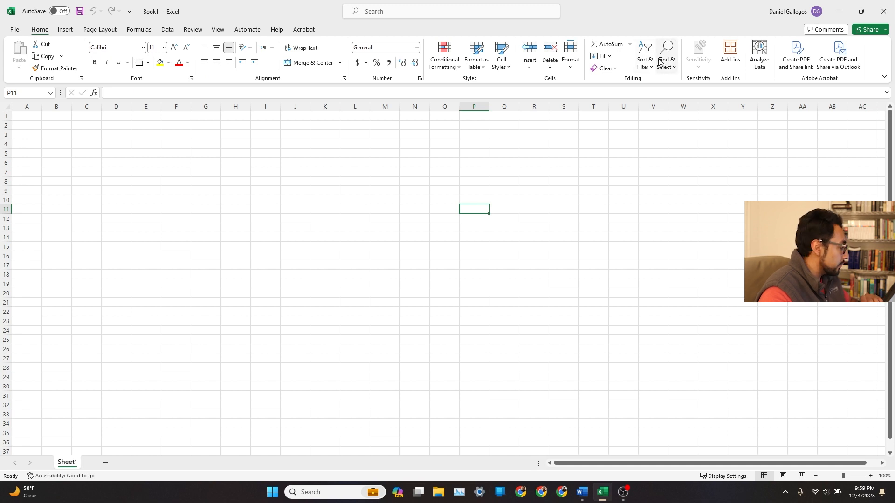
Browse the Insert, Page Layout and Formulas tabs, opening the Recently Used, Logical, Text and Date & Time function lists.
click(66, 30)
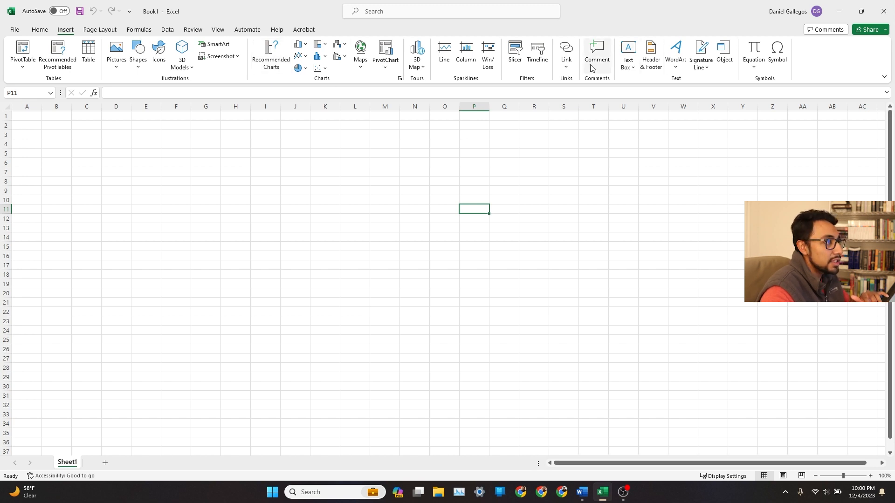
click(100, 30)
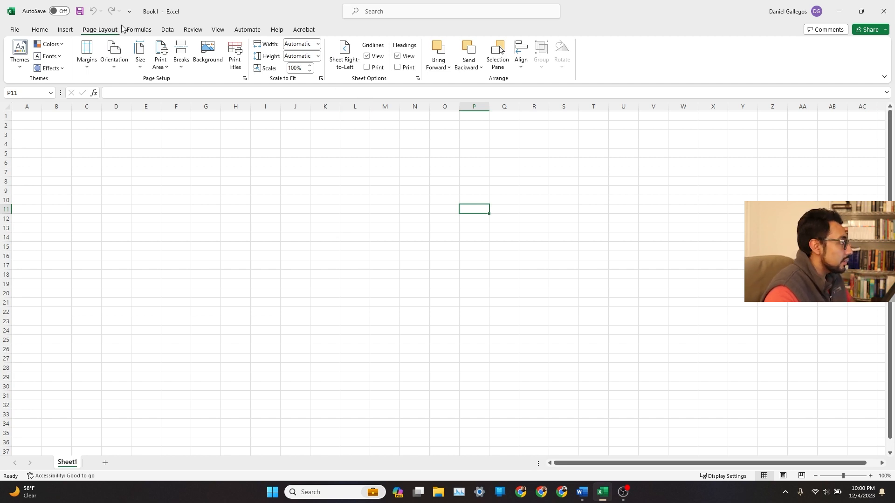
click(143, 31)
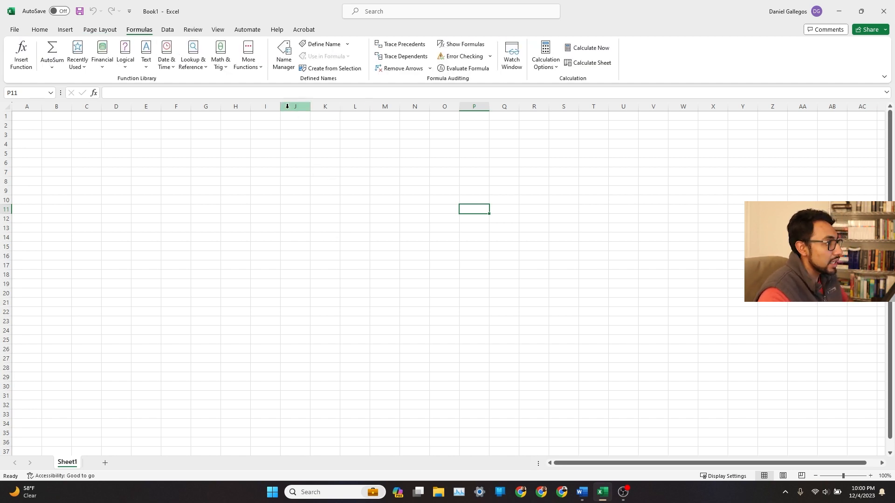
click(81, 63)
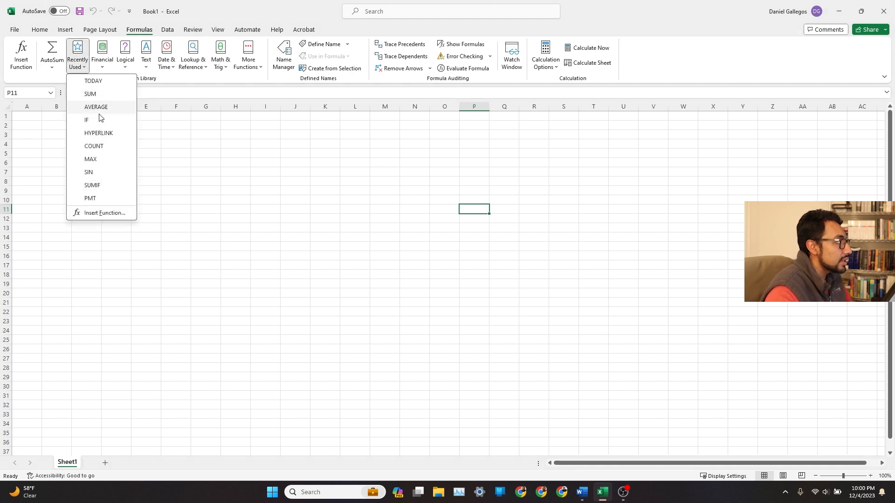
click(104, 51)
click(134, 62)
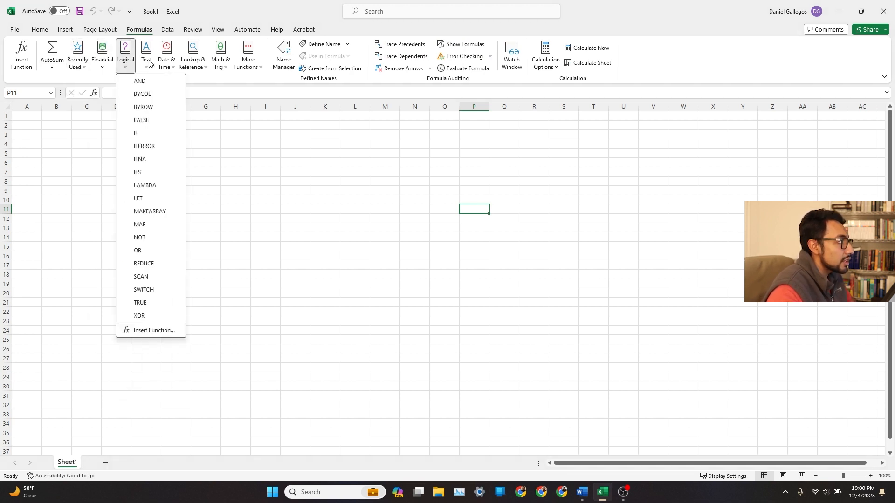
click(153, 61)
click(173, 61)
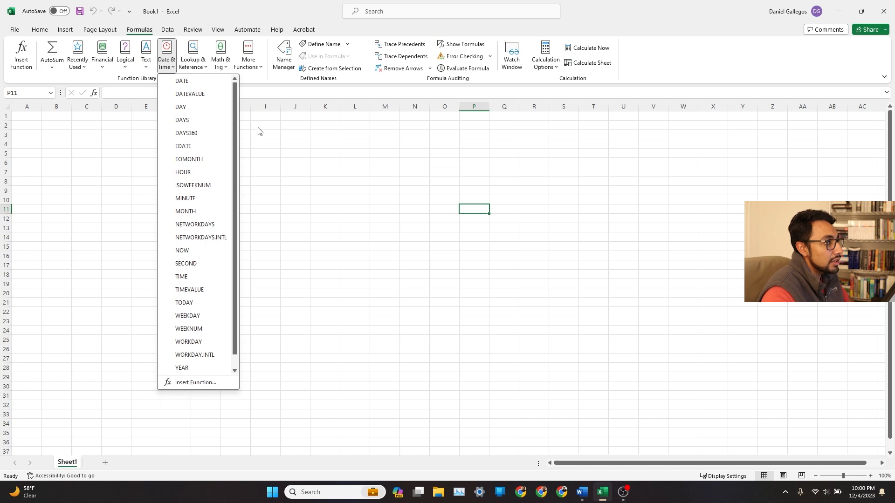
click(277, 136)
click(286, 132)
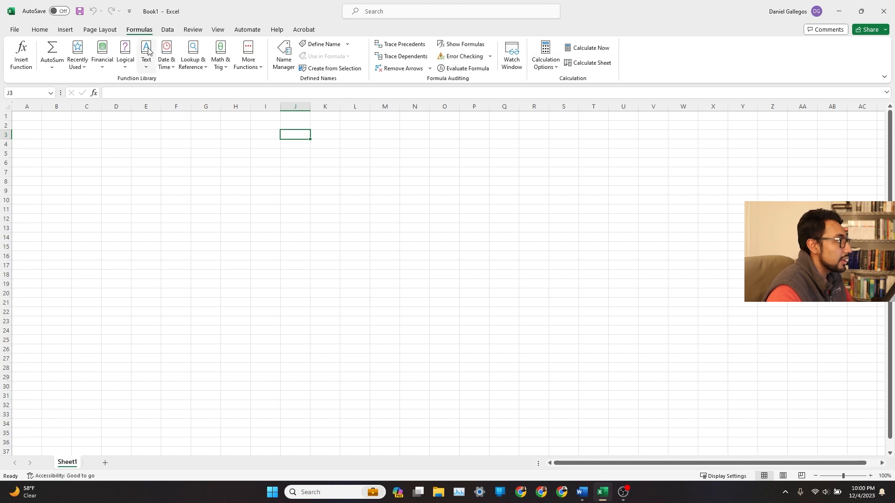
Browse the Data, Review, View, Automate, Help and Acrobat tabs, returning to the Home tab.
click(167, 31)
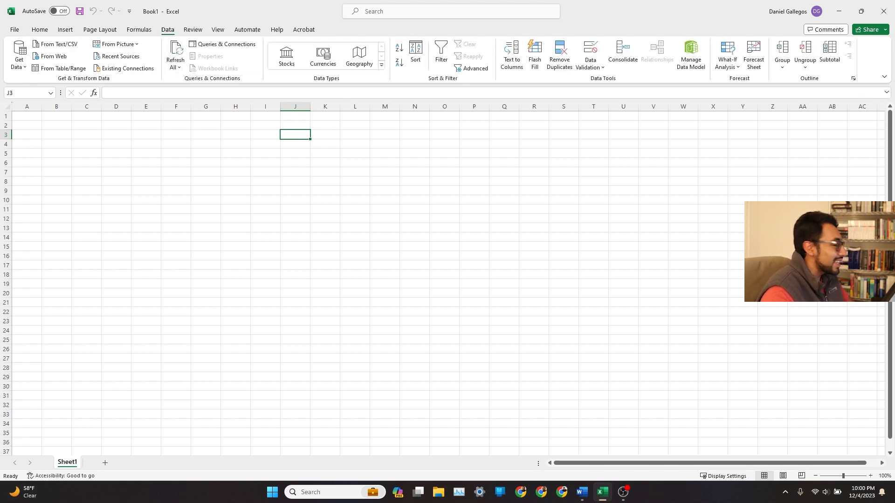
click(599, 264)
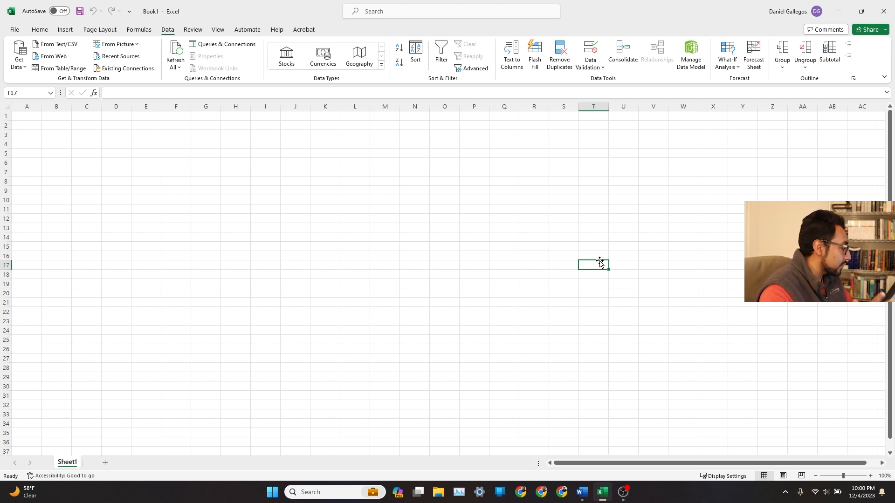
click(192, 29)
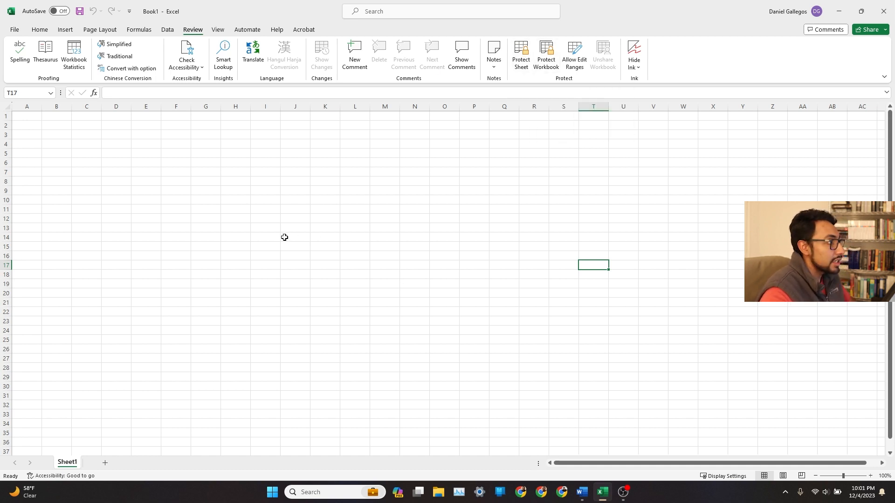
click(218, 32)
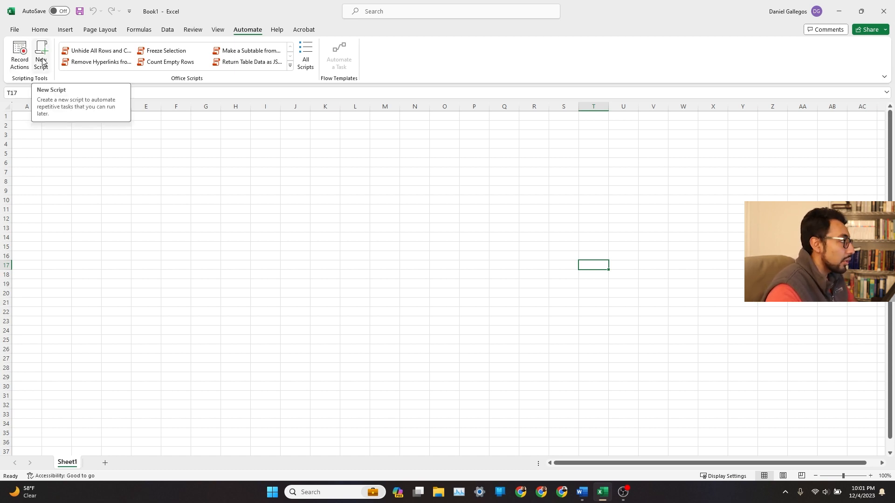
click(279, 30)
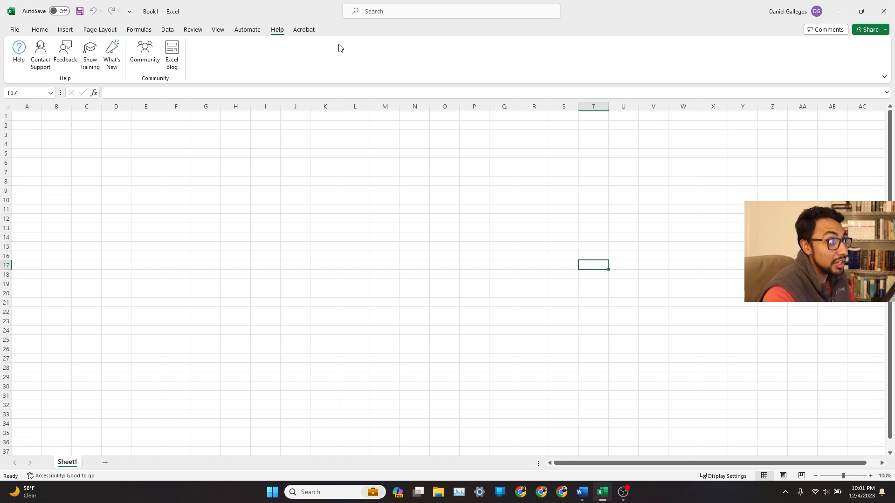
click(307, 28)
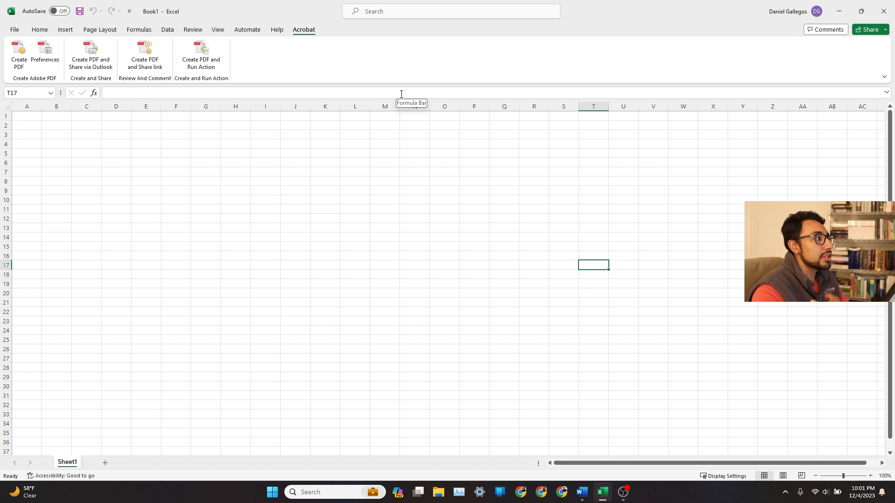
click(39, 31)
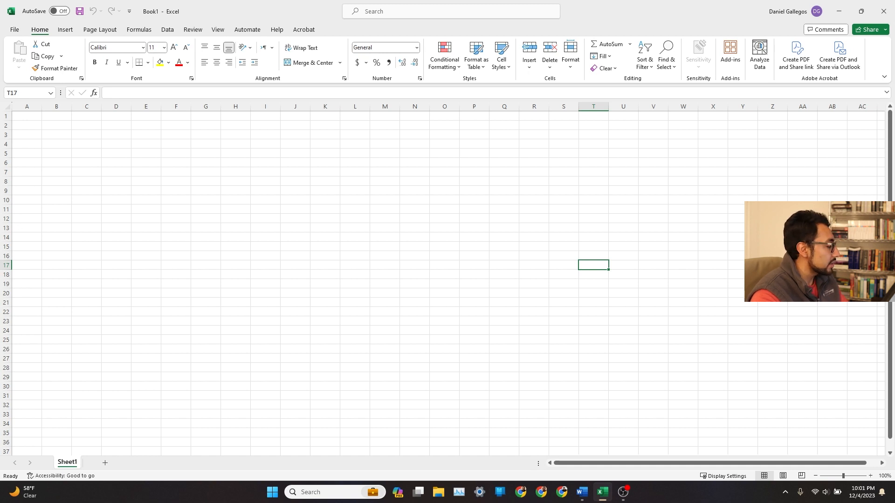
Zoom the worksheet to 160% and move the active cell around with the arrow keys.
click(301, 201)
click(31, 115)
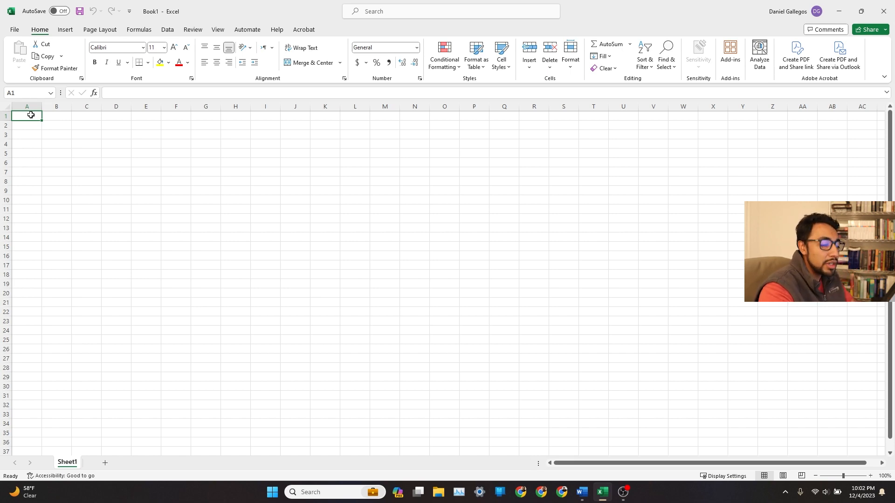
ctrl+scroll(74, 162, up, 1)
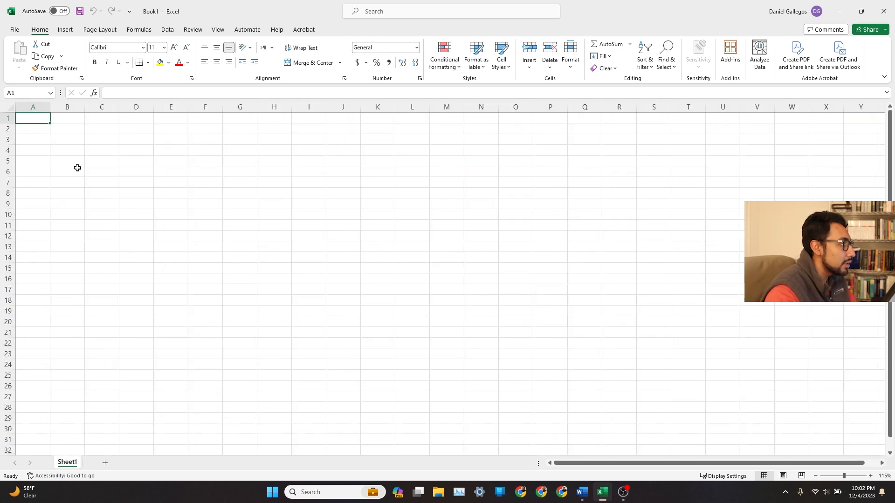
ctrl+scroll(78, 168, up, 3)
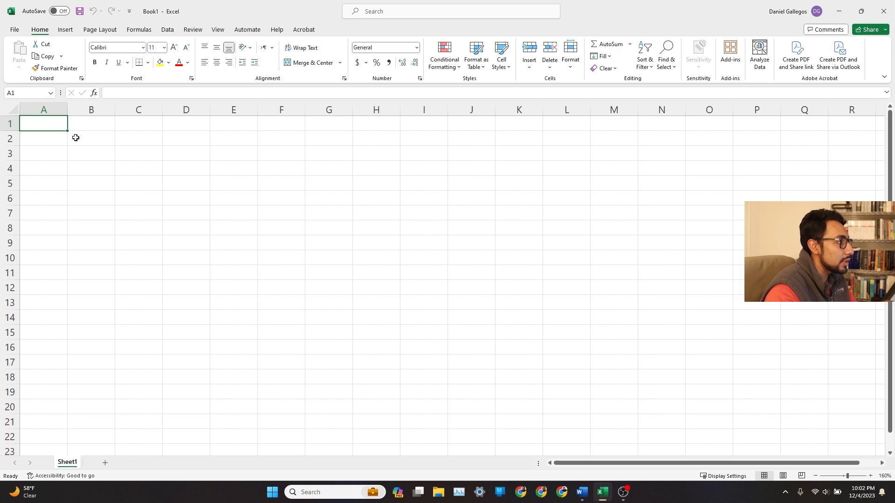
click(101, 149)
key(Right)
key(Right)
key(Right)
key(Right)
key(Down)
key(Down)
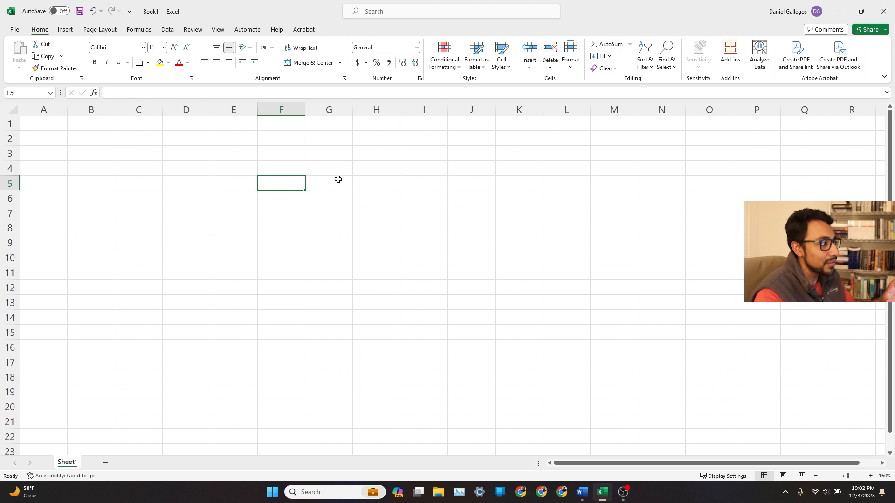
Enter the column headers Egg, Oatmeal and Orange in cells A1 to C1.
click(38, 123)
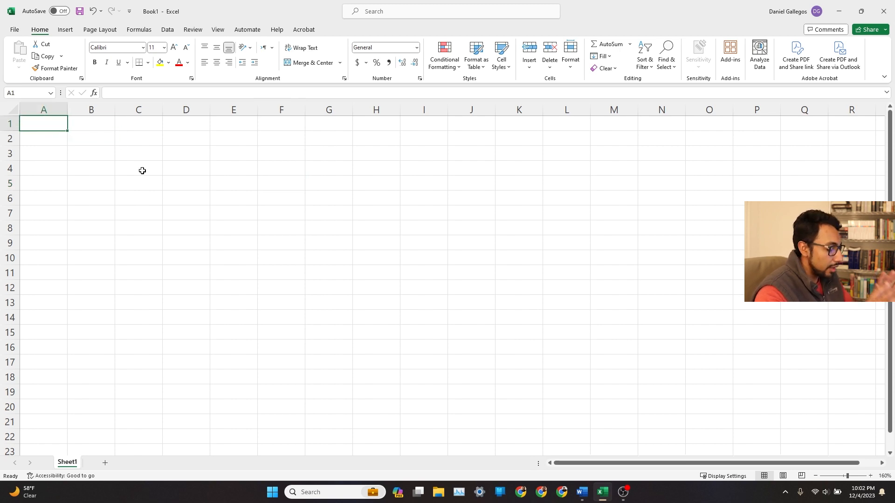
text(E)
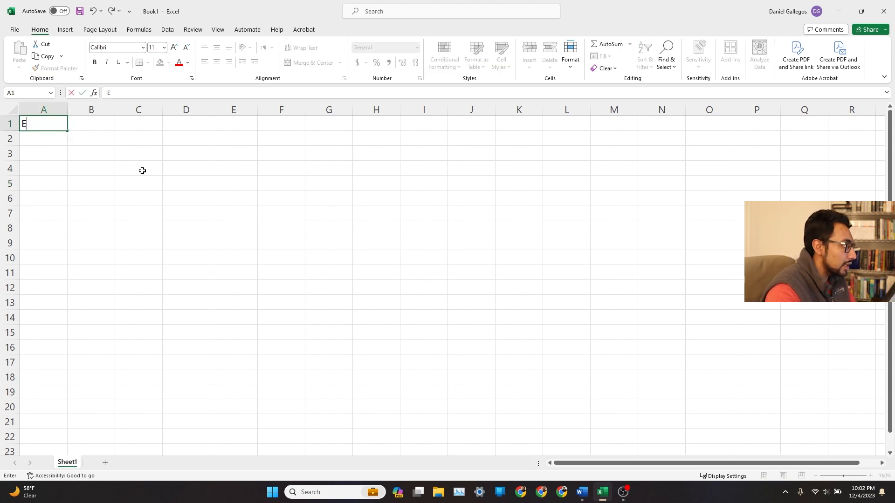
text(gg)
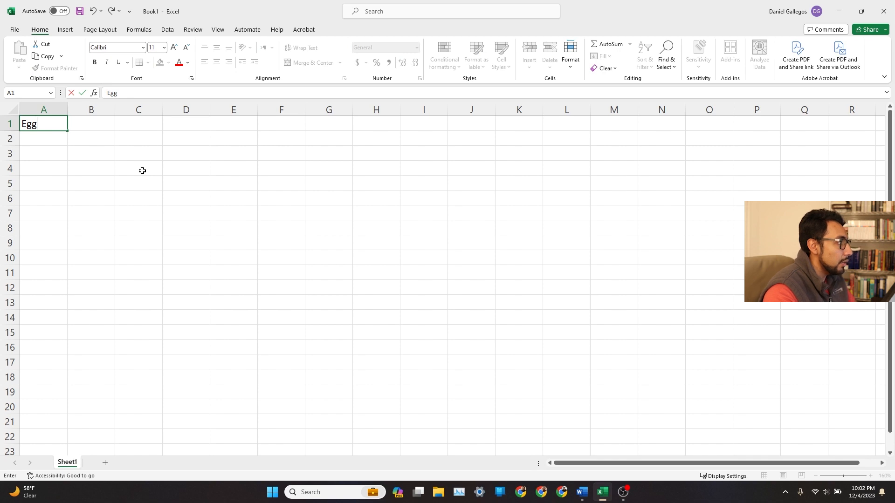
key(Tab)
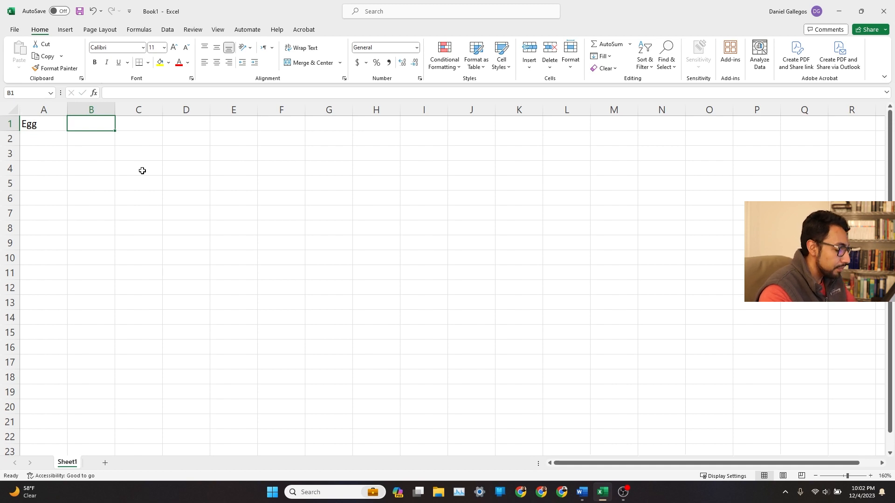
text(Oatmeal)
key(Tab)
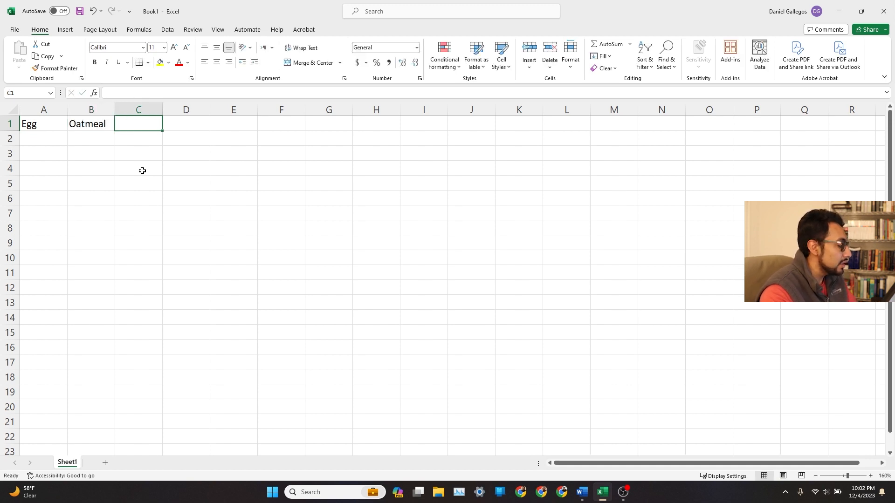
text(Orage)
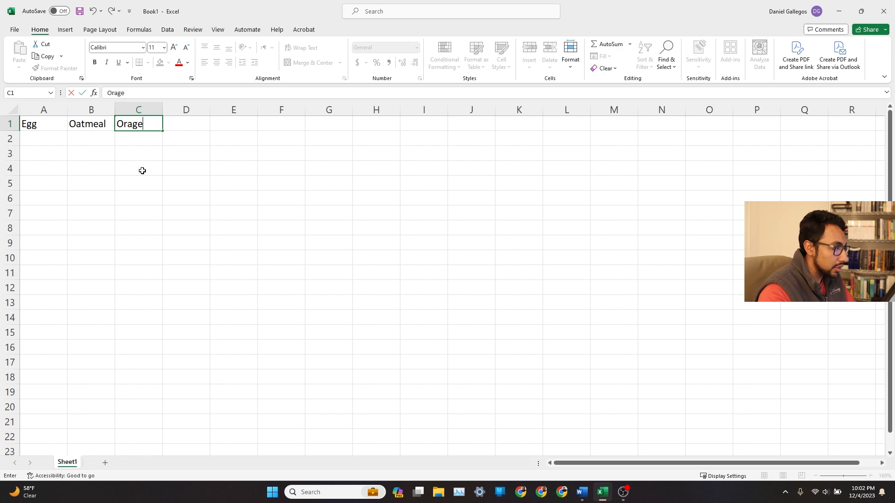
key(BackSpace)
key(BackSpace)
key(BackSpace)
text(ange)
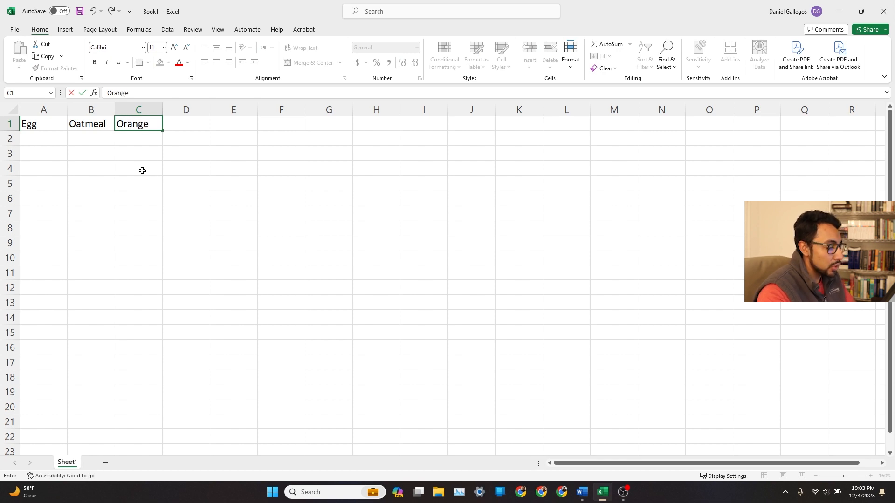
key(Return)
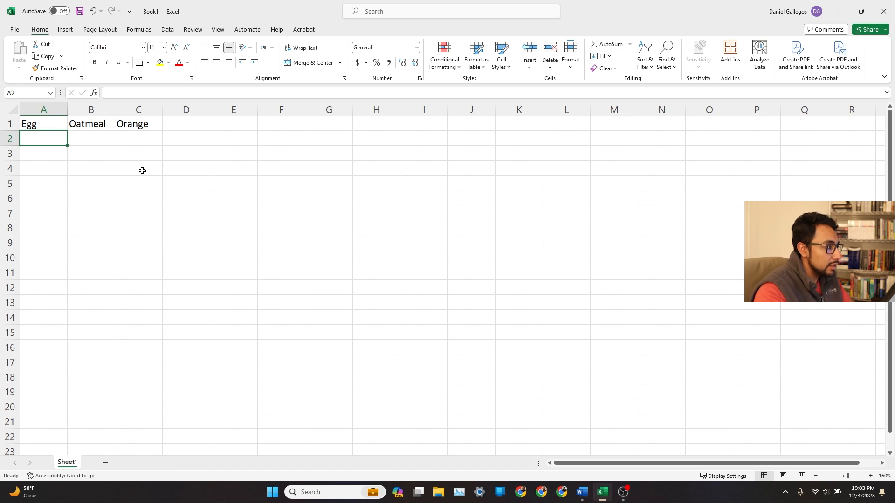
key(Return)
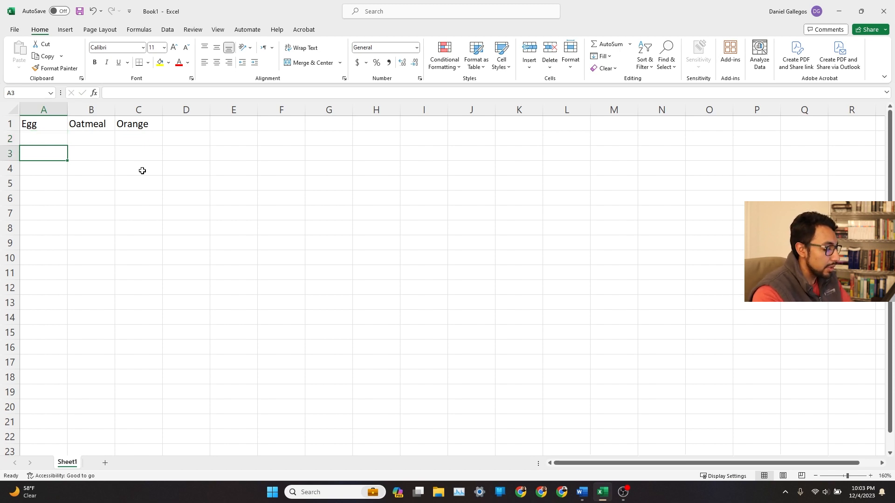
Enter egg in cell A3 and move between cells with the arrow keys.
text(egg)
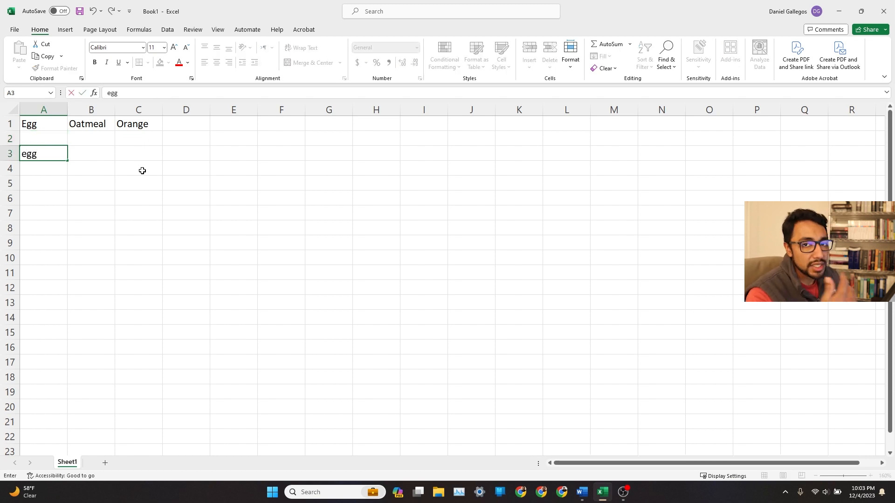
key(Tab)
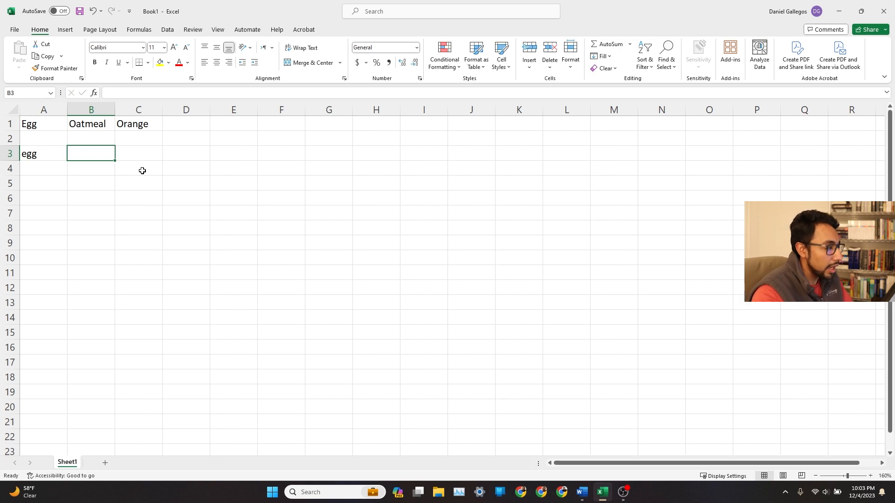
key(Return)
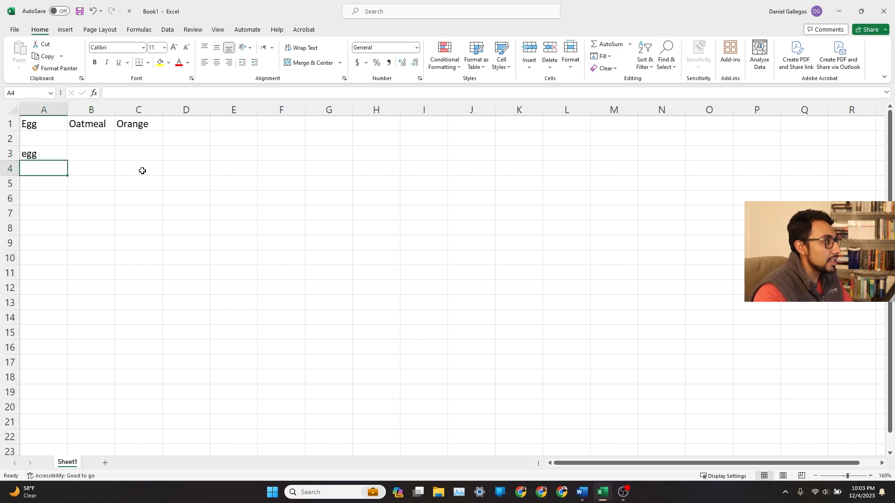
key(Up)
key(Right)
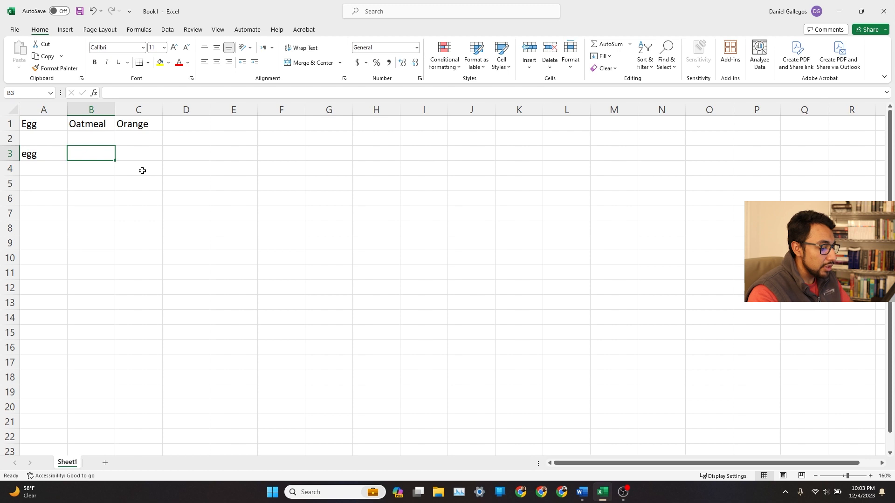
key(Down)
key(Down)
key(Left)
key(Right)
key(Up)
Clear the contents of cells A3 and B3.
key(Up)
Enter ewrwe in cell B3 and 1 in cell E8.
text(ewrwe)
key(Right)
key(Left)
key(Down)
key(Down)
key(Left)
key(Right)
key(Right)
key(Down)
key(Right)
key(Down)
key(Right)
key(Down)
text(1)
key(Up)
key(Left)
key(Left)
key(Up)
key(Up)
key(Left)
key(Up)
key(Left)
key(Up)
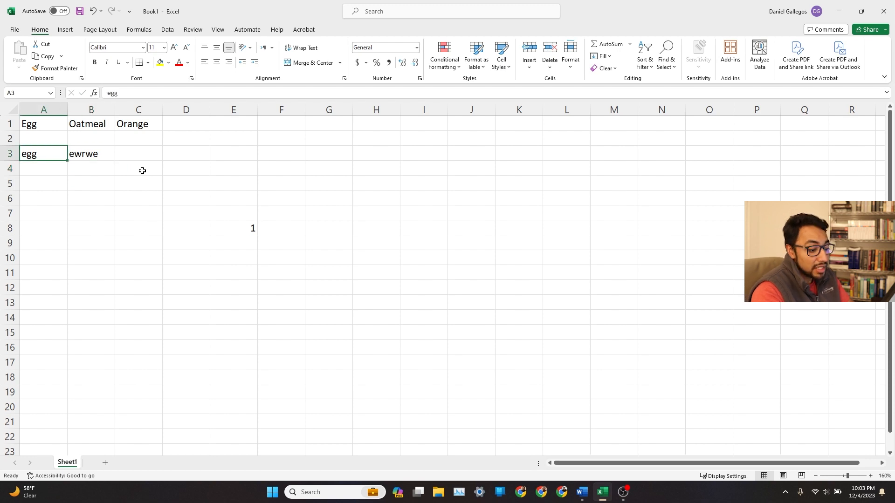
key(Delete)
key(Right)
key(Delete)
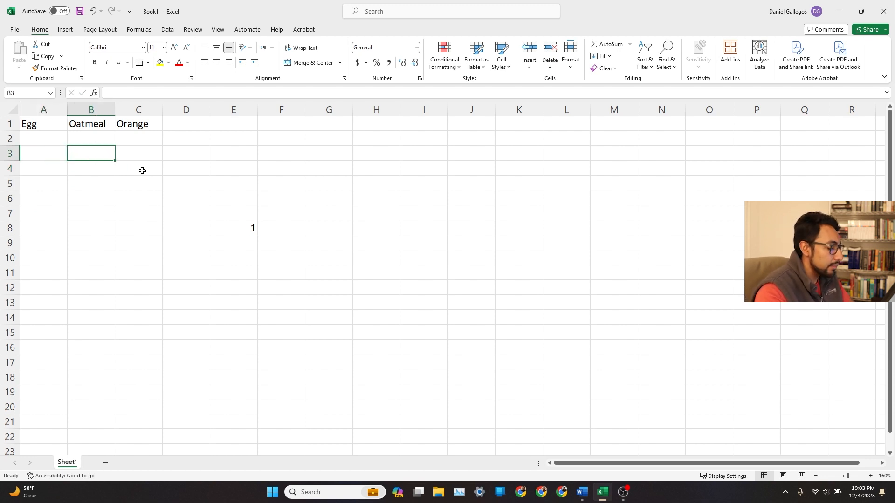
Enter 2, 1 and 1 in row 2 under Egg, Oatmeal and Orange.
key(Left)
key(Up)
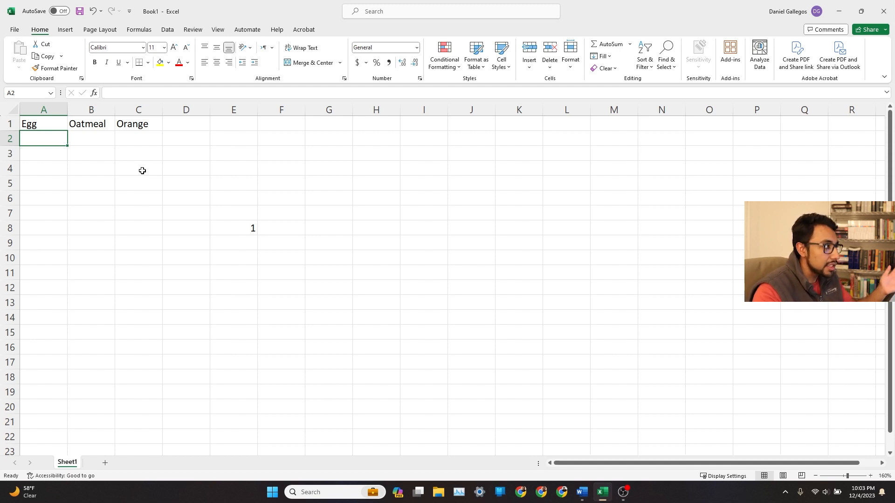
key(Down)
key(Down)
key(Down)
key(Down)
key(Down)
key(Down)
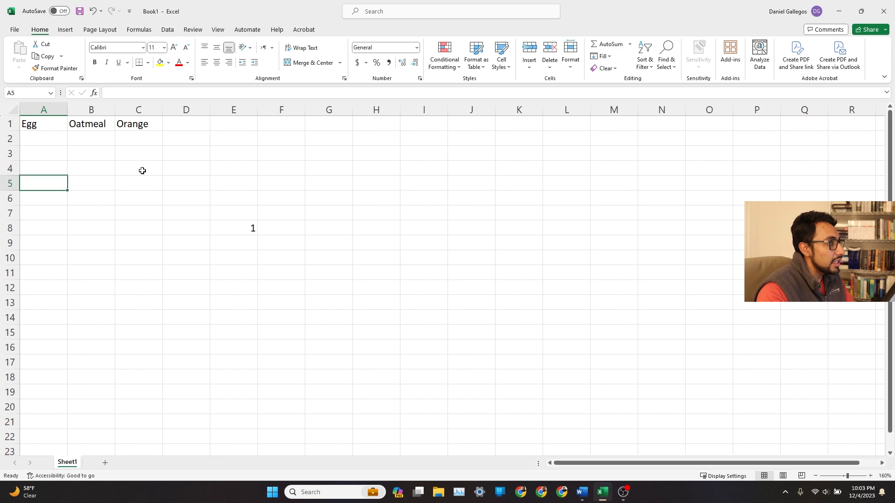
key(Up)
key(Up)
key(Up)
key(Up)
key(Up)
key(Up)
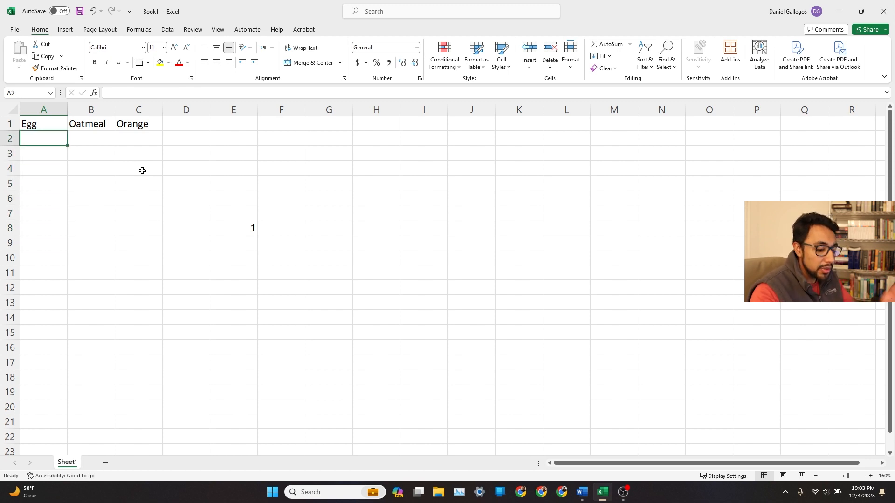
text(2)
key(Tab)
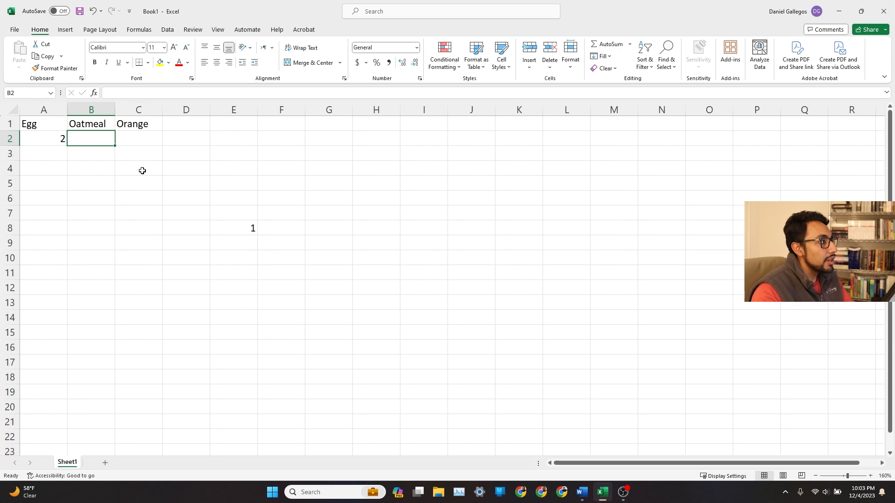
text(1)
key(Tab)
text(1)
key(Return)
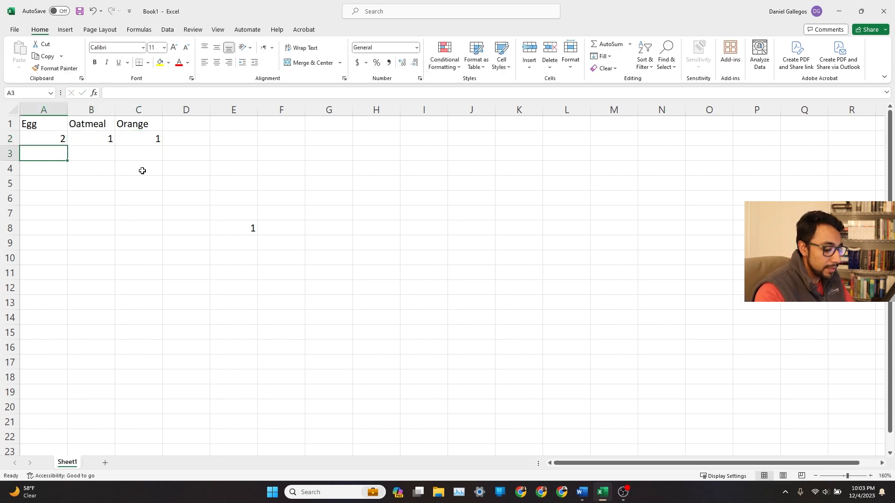
Enter 1, 2 and 1.5 in row 3 under the three food columns.
text(1)
key(Tab)
text(2)
key(Tab)
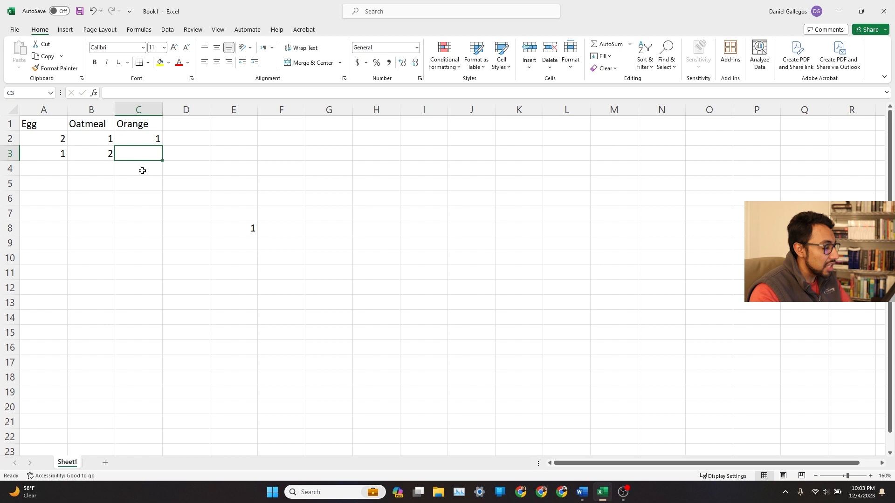
text(1.5)
key(Return)
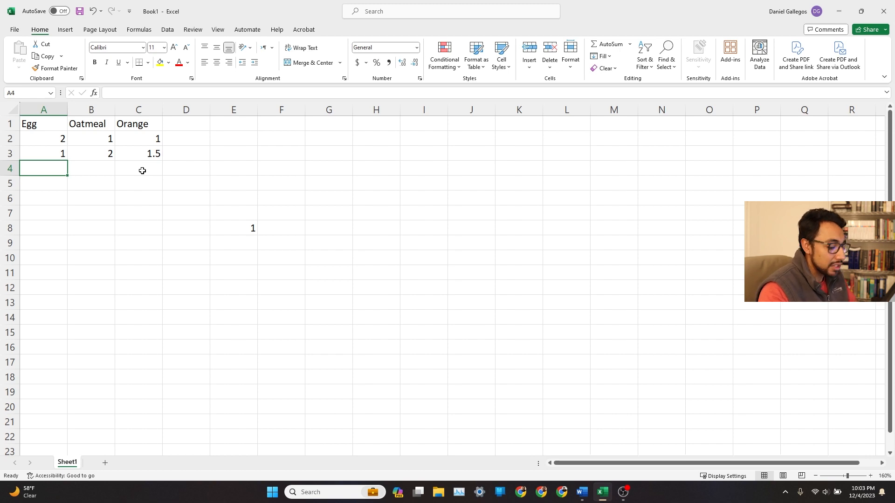
Enter 78, 56 and 2.74 in row 4 under the three food columns.
text(78)
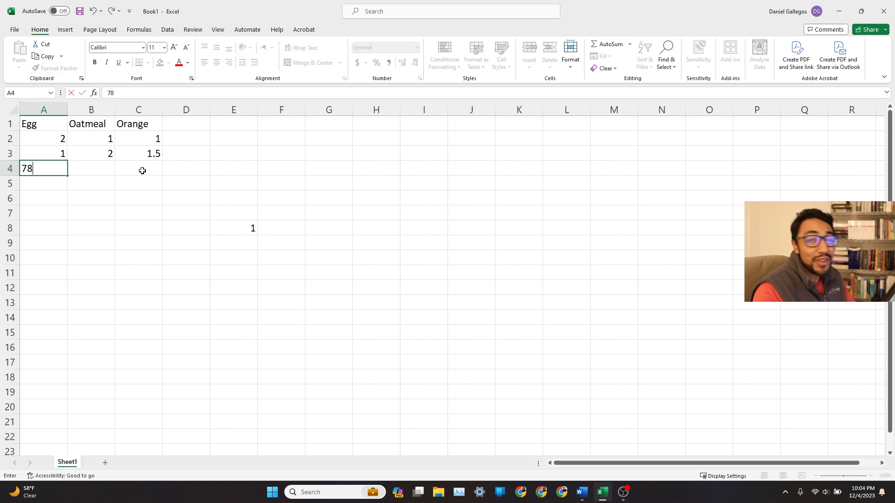
key(Tab)
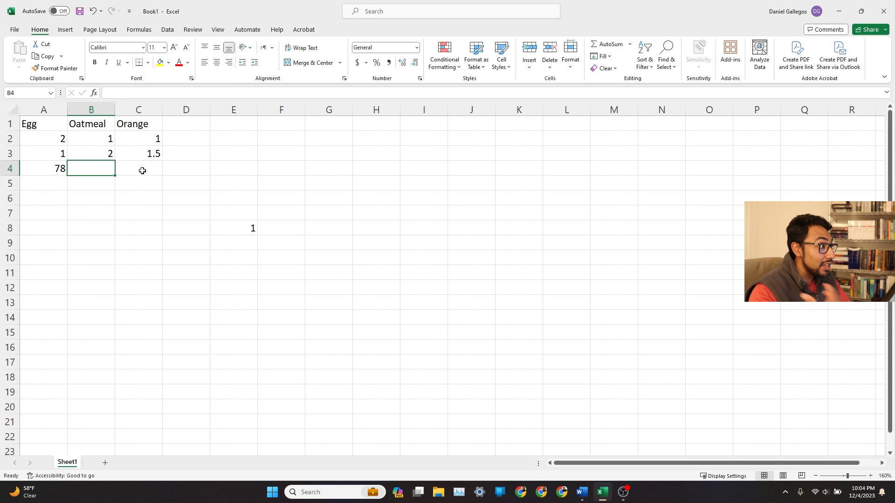
text(56)
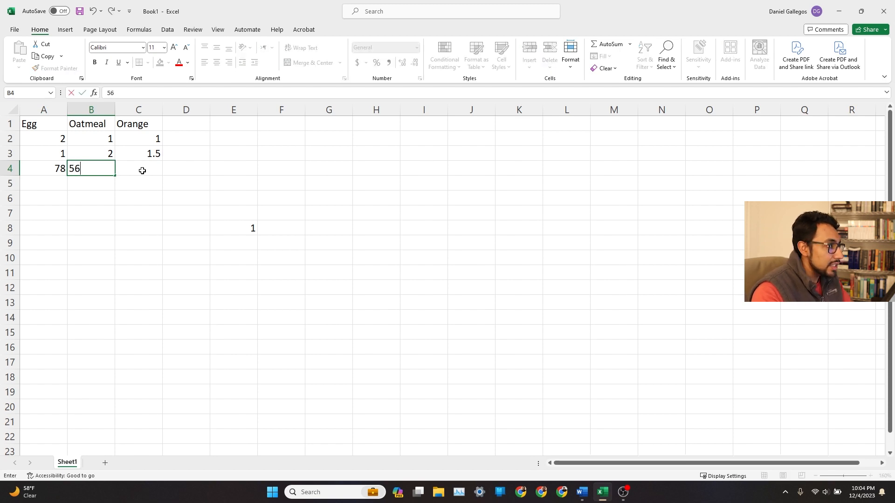
key(Tab)
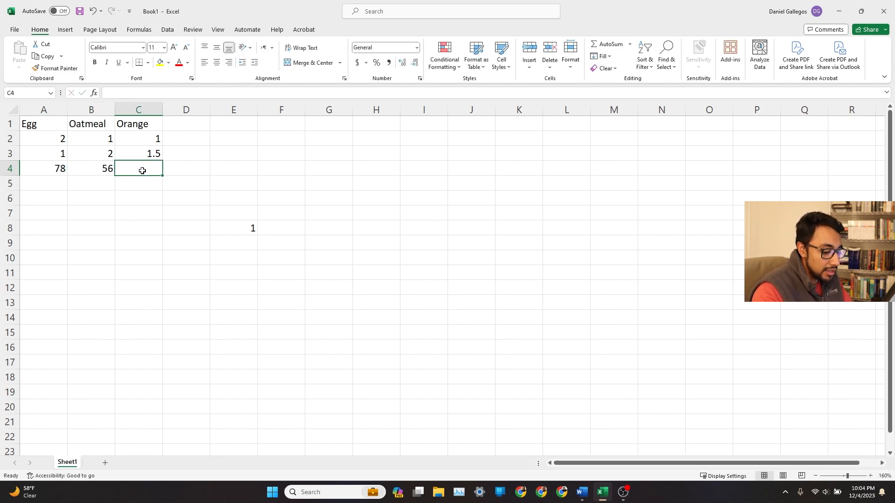
text(2.74)
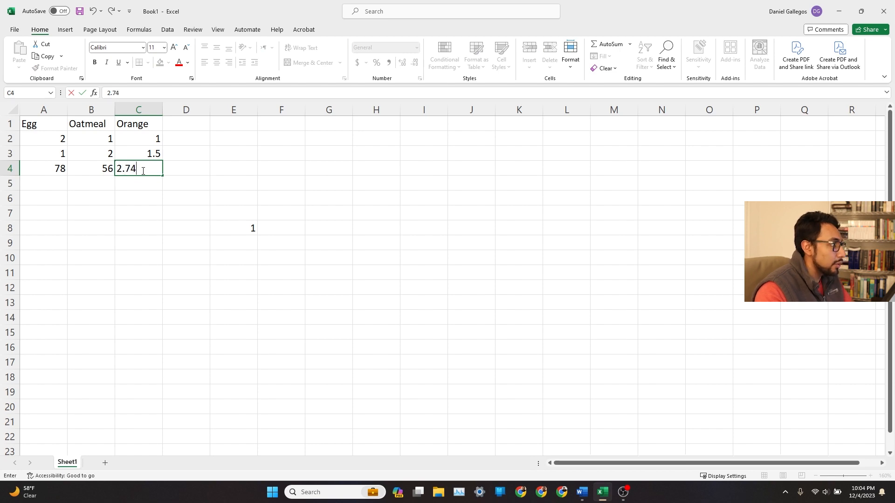
key(Tab)
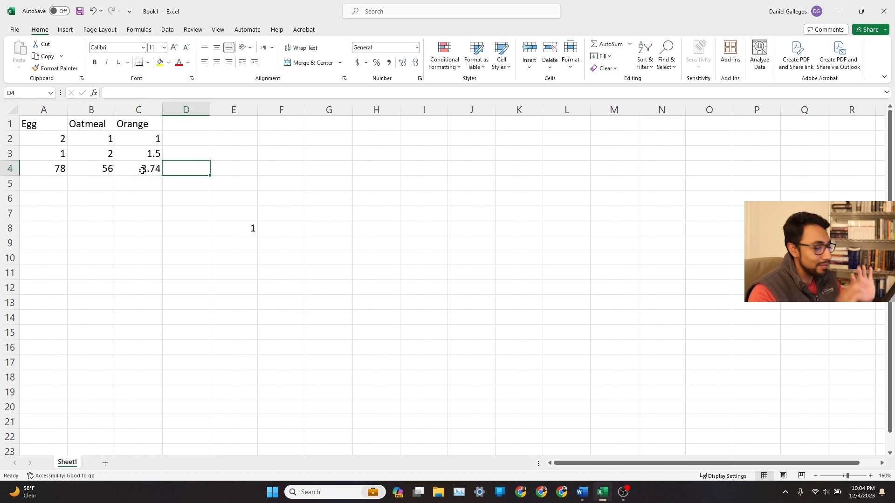
Clear the stray 1 from cell E8.
click(143, 170)
key(Up)
key(Down)
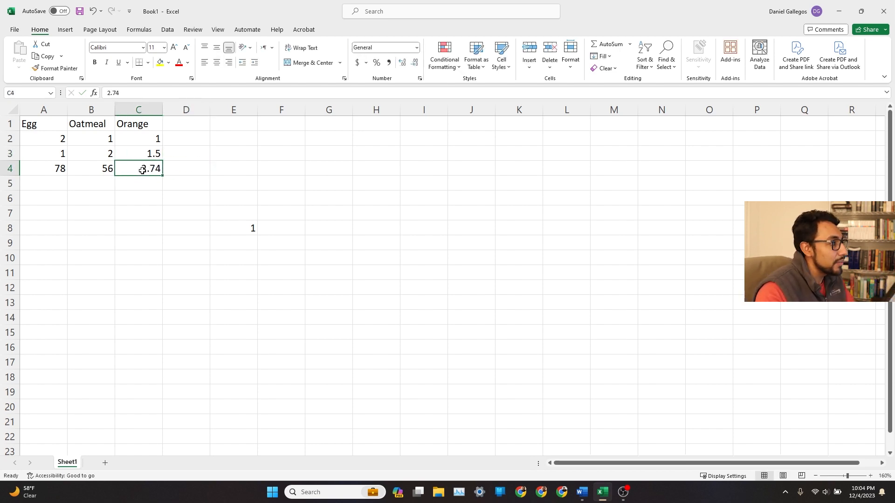
click(234, 217)
key(Down)
key(Delete)
key(Up)
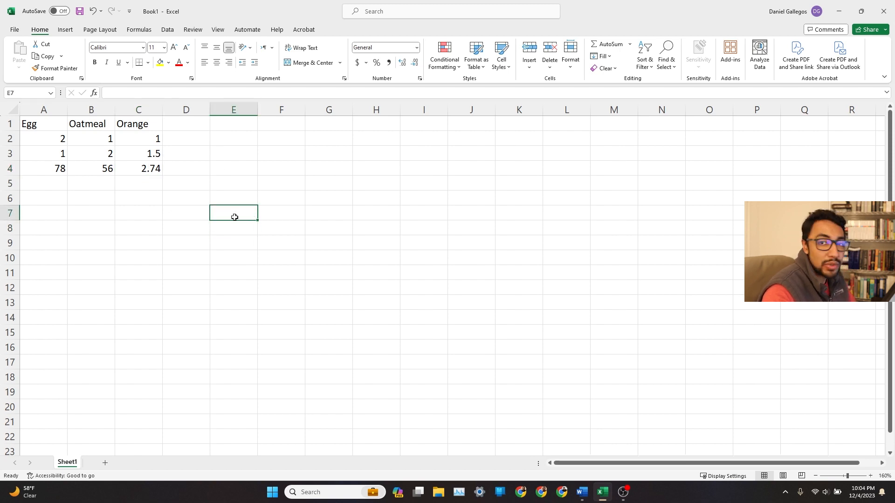
Sort the table by the Egg column from largest to smallest, expanding the selection.
key(Up)
key(Left)
key(Left)
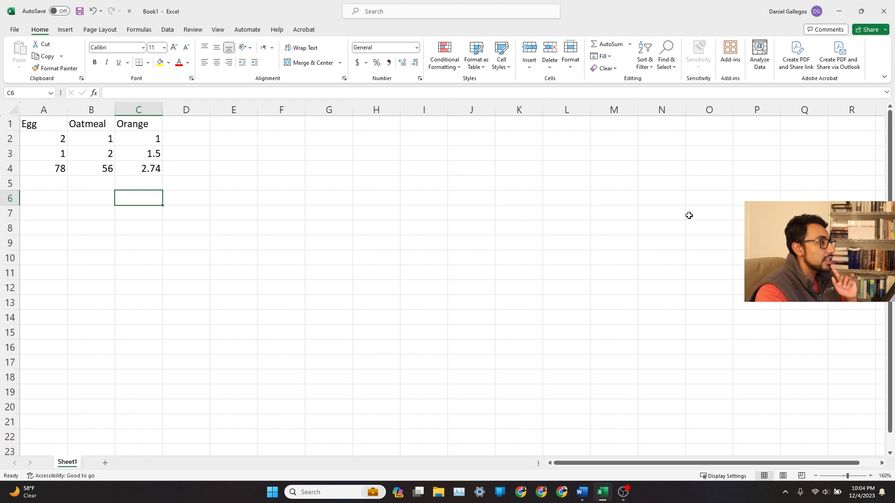
click(229, 186)
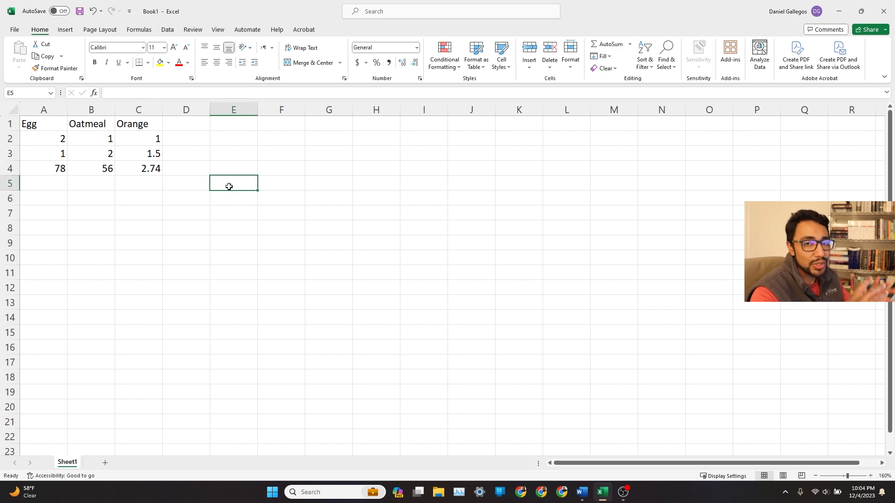
ctrl+scroll(229, 186, up, 1)
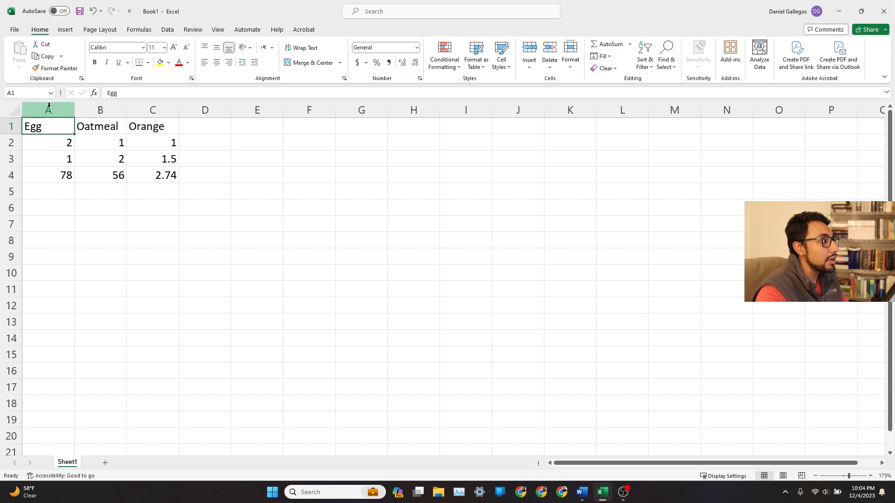
click(49, 105)
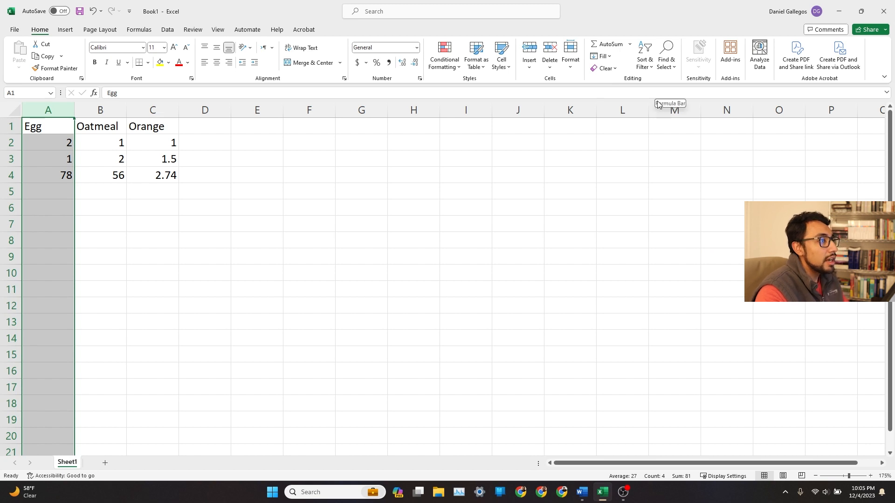
click(645, 62)
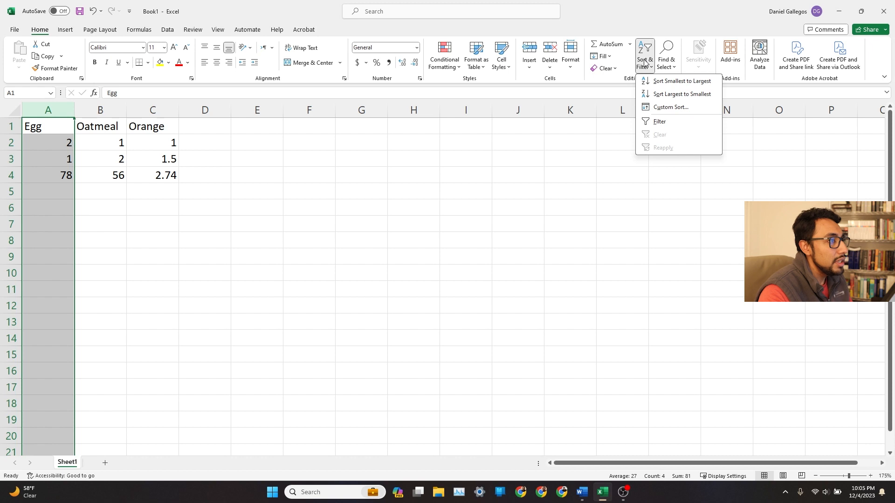
click(673, 94)
drag(248, 178, 446, 202)
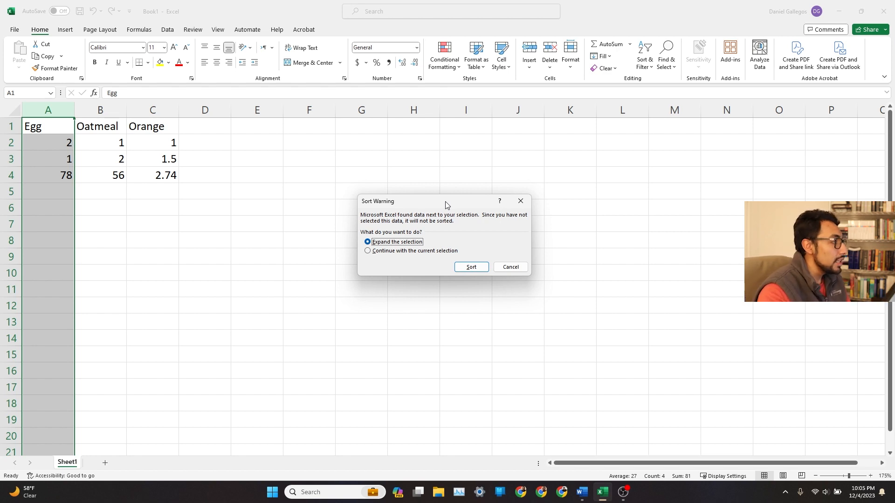
click(468, 269)
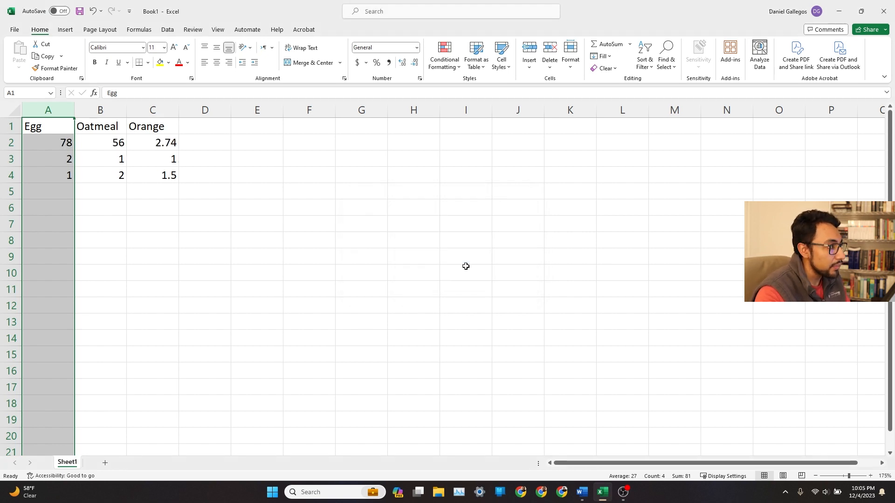
Inspect the sorted rows by moving between cells in rows 2 and 3.
click(266, 209)
click(60, 145)
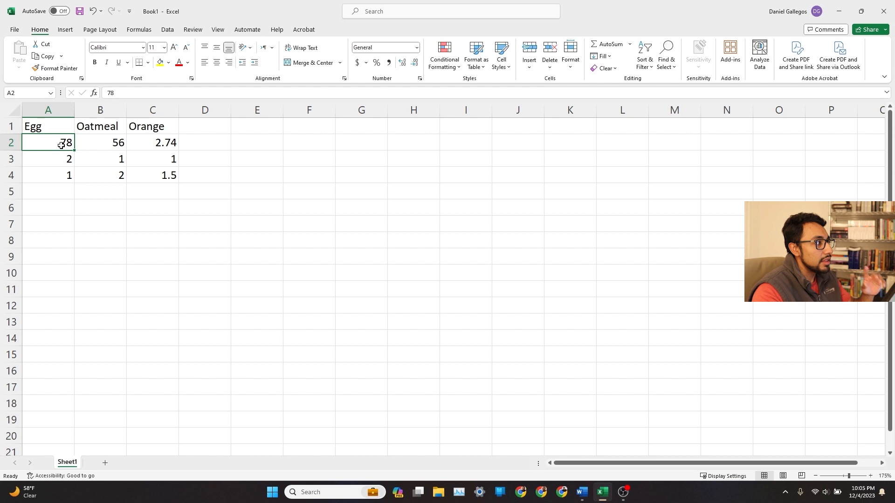
key(Down)
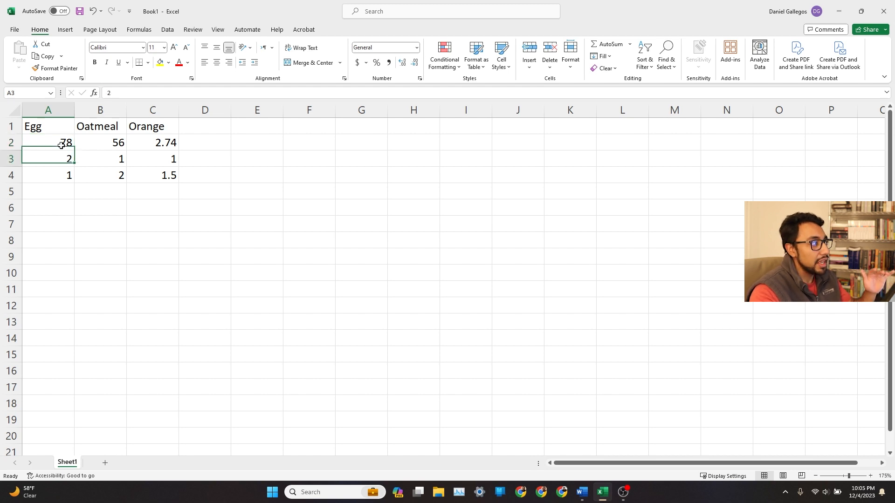
key(Up)
key(Right)
key(Left)
key(Right)
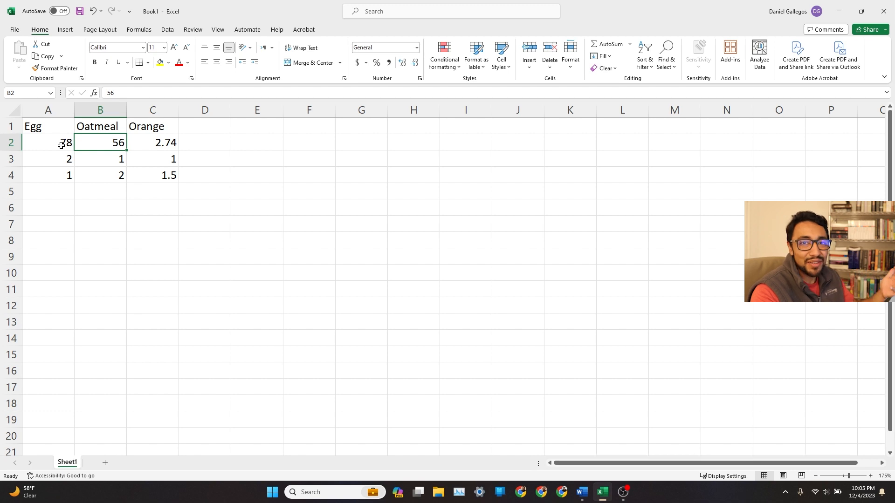
key(Left)
key(Right)
key(Right)
key(Left)
key(Left)
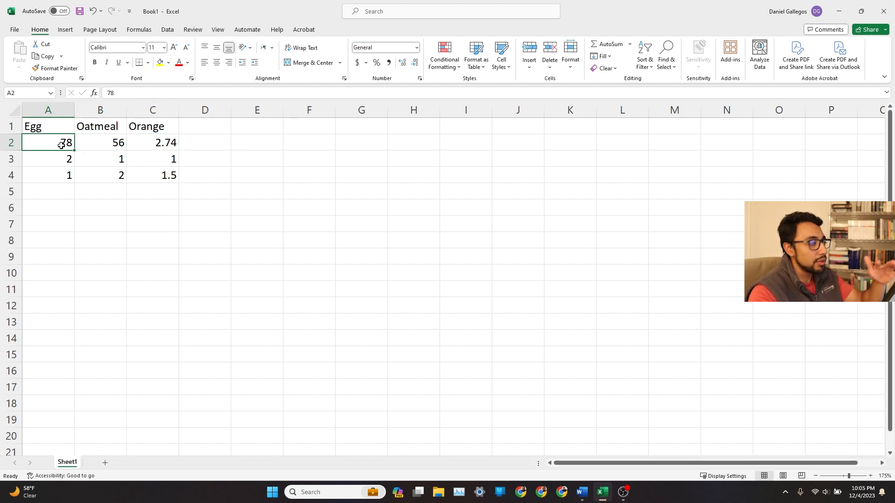
Undo the sort and select column A.
key(Right)
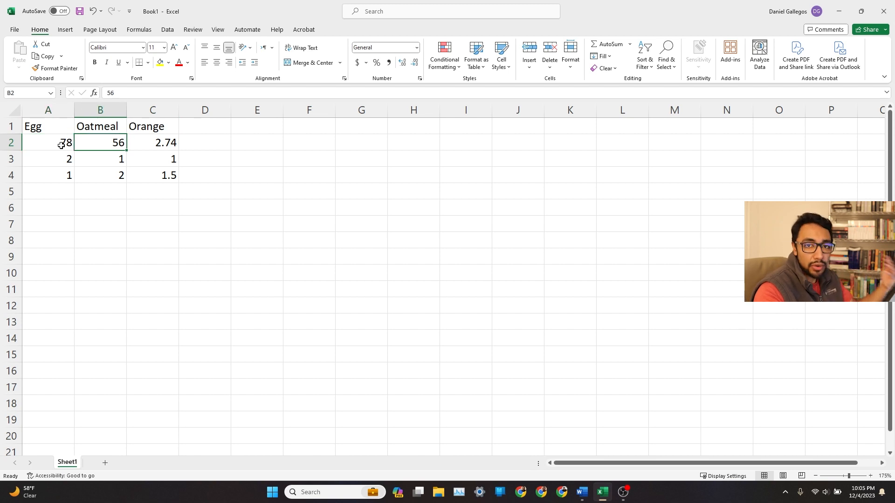
key(Right)
key(Left)
key(Left)
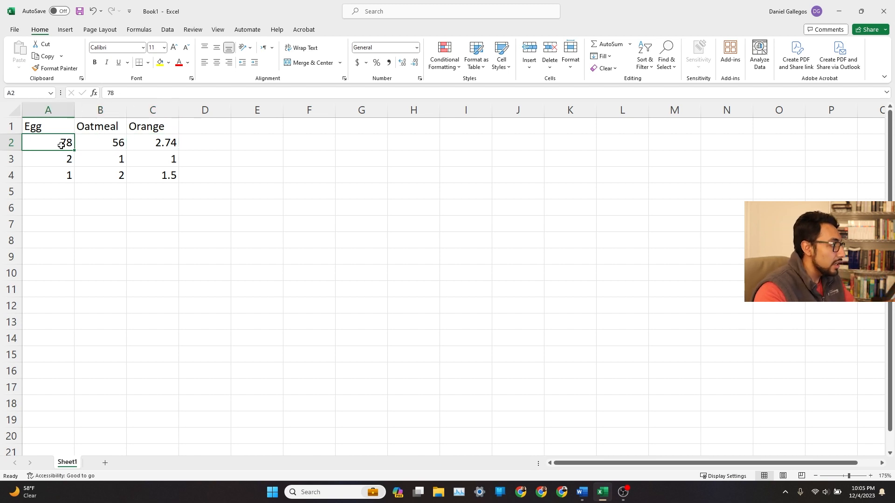
key(ctrl+z)
click(58, 111)
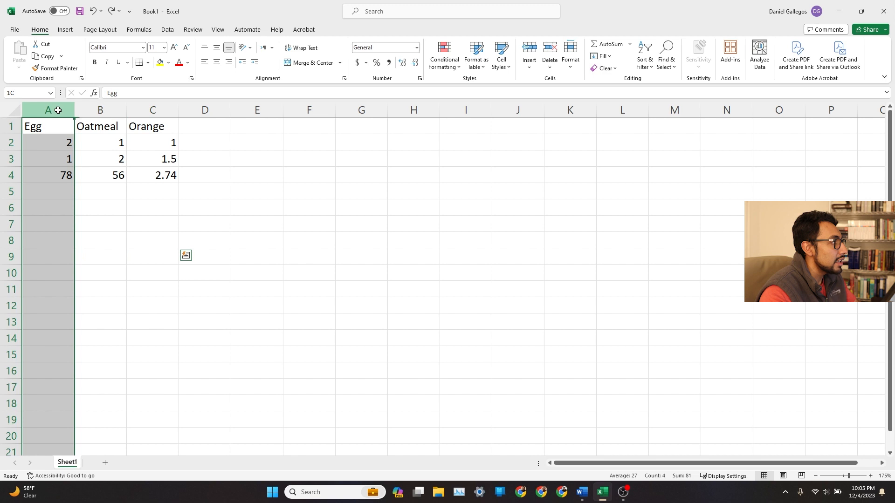
Sort only the Egg column from largest to smallest, continuing with the current selection.
click(645, 59)
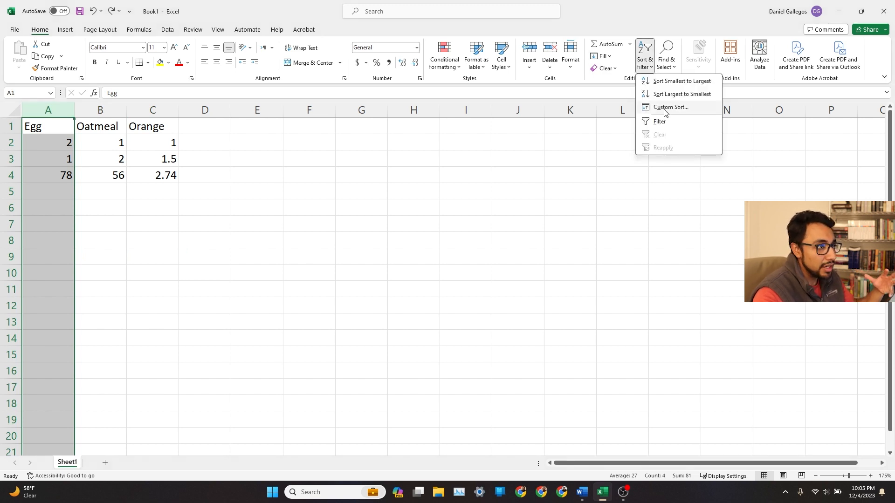
click(681, 94)
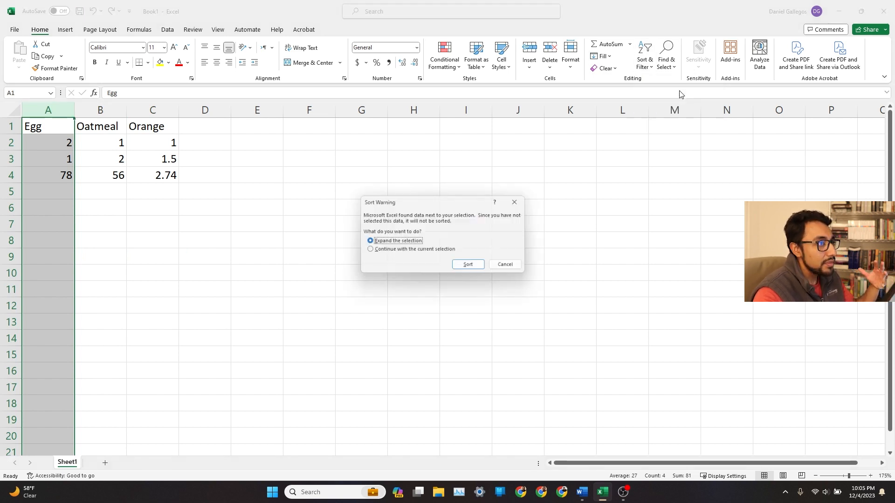
click(431, 252)
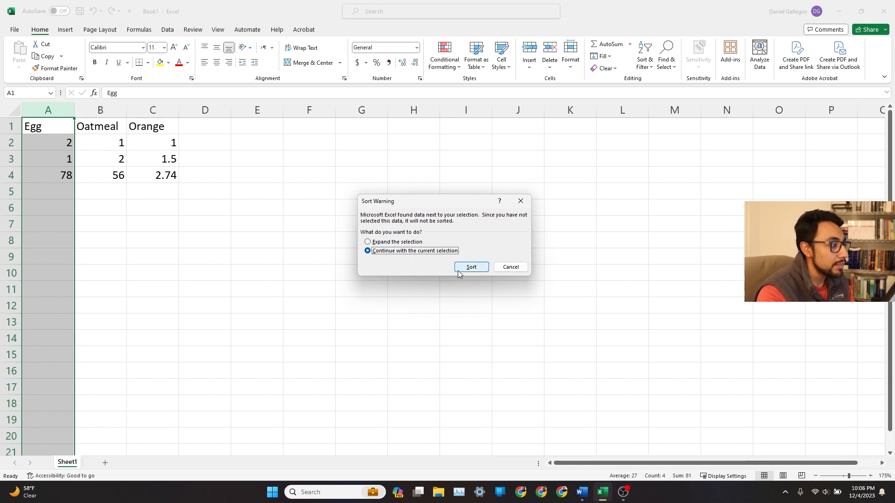
click(463, 269)
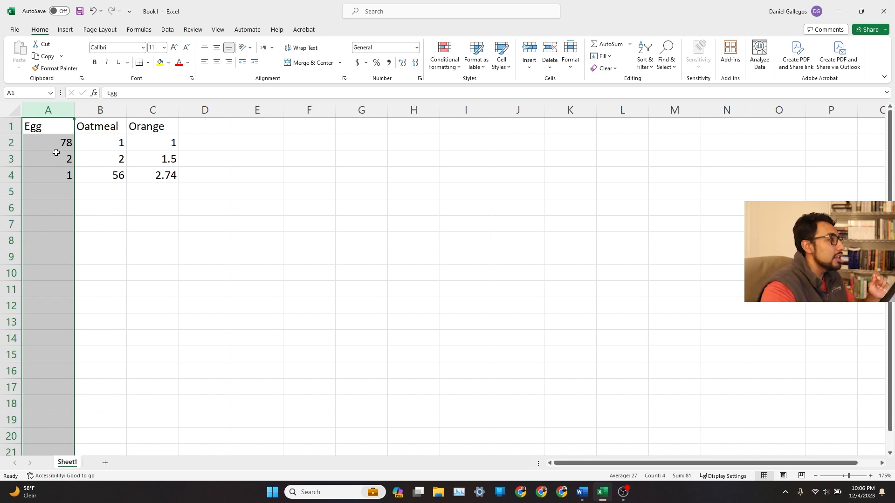
Undo the single-column sort.
click(215, 224)
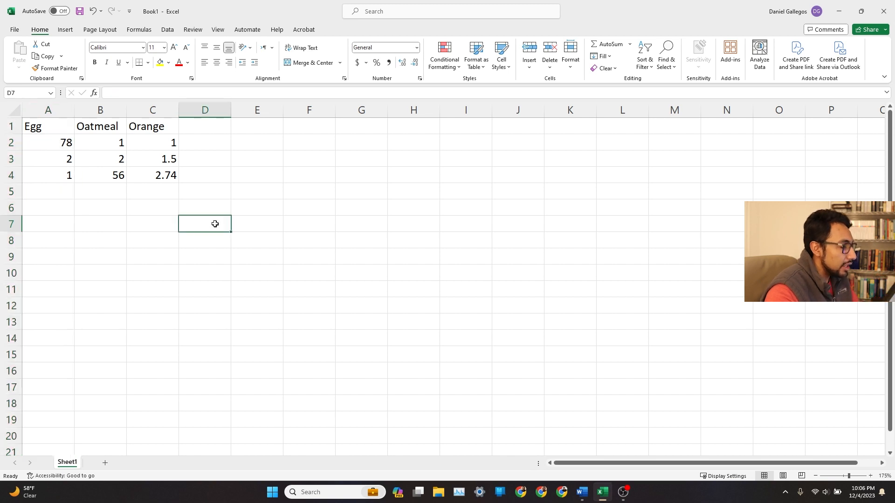
key(ctrl+z)
drag(215, 224, 264, 208)
click(264, 210)
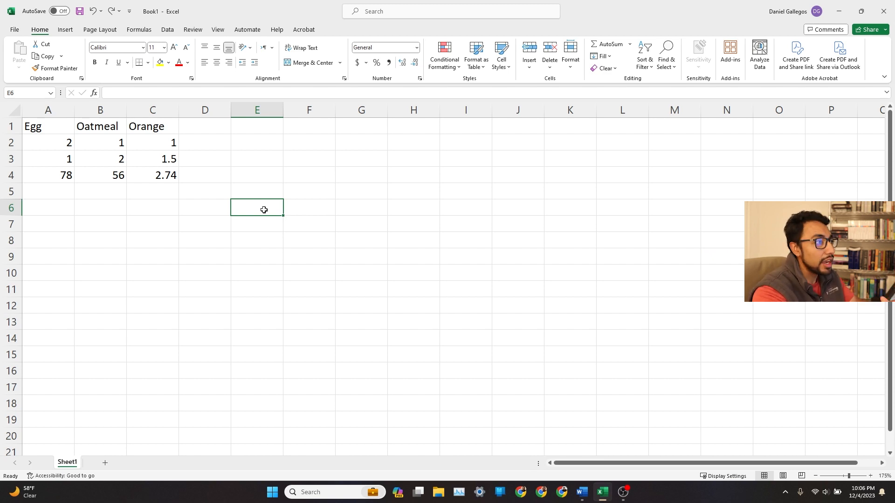
Sort the table by the Egg column from largest to smallest with the expanded selection, and undo that sort.
click(48, 110)
click(661, 60)
click(644, 59)
click(681, 92)
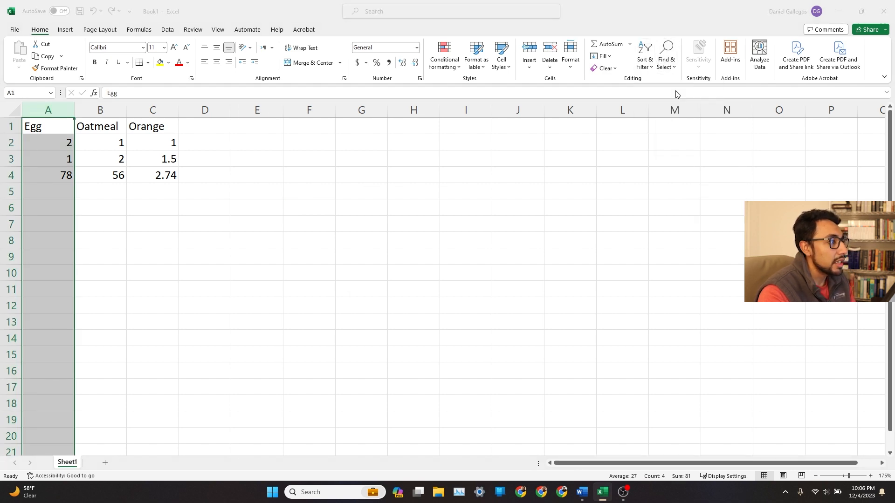
click(470, 267)
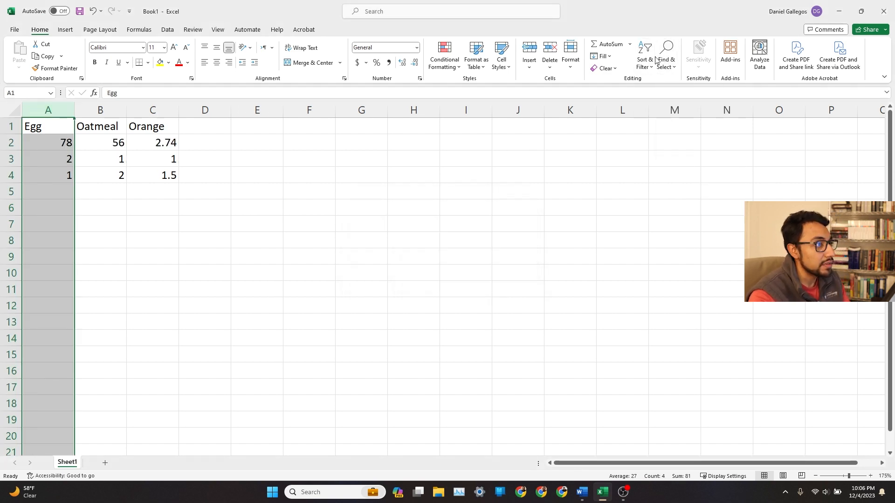
click(348, 228)
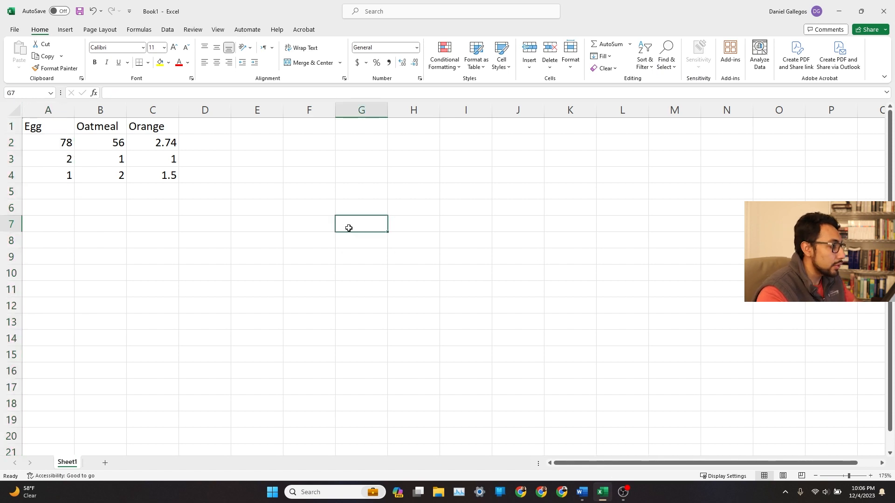
key(ctrl+z)
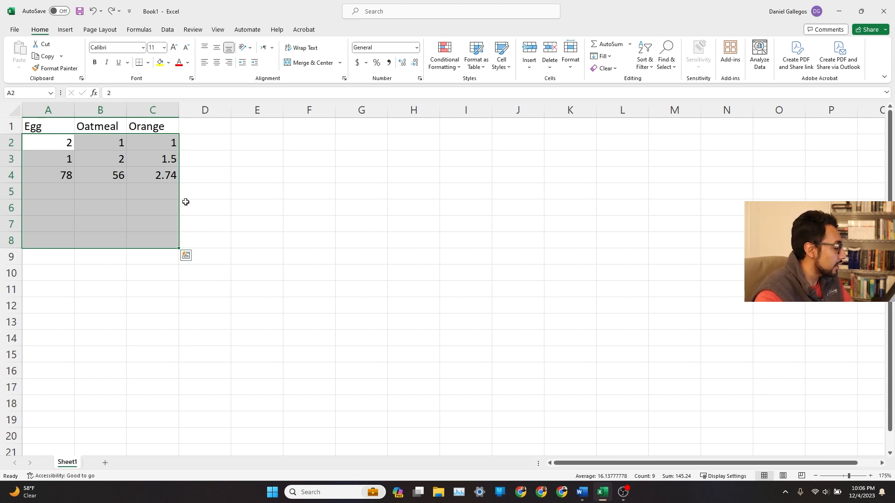
key(alt+Tab)
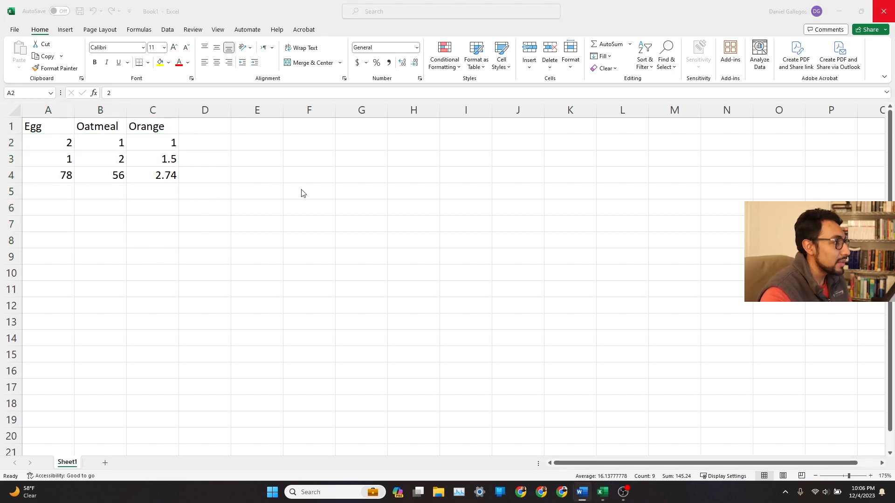
key(alt+Tab)
click(163, 187)
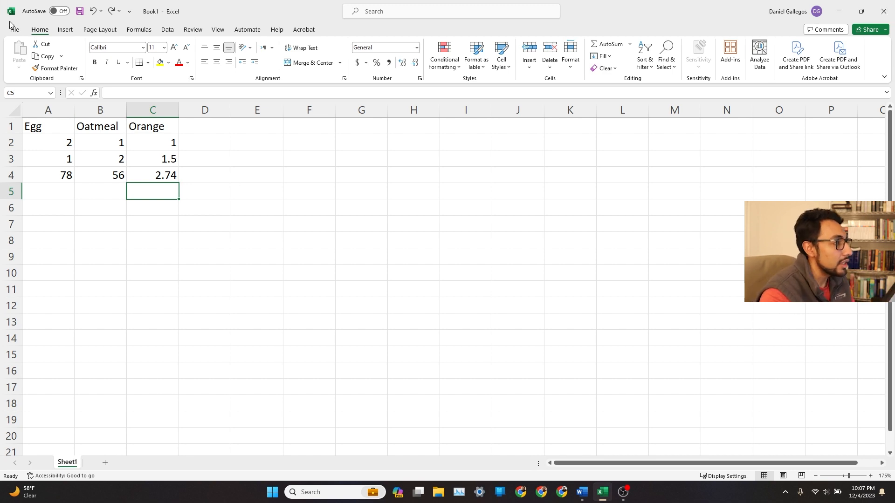
Select the data range A1:C4 and preview the recommended chart options for it.
click(156, 177)
drag(156, 177, 53, 130)
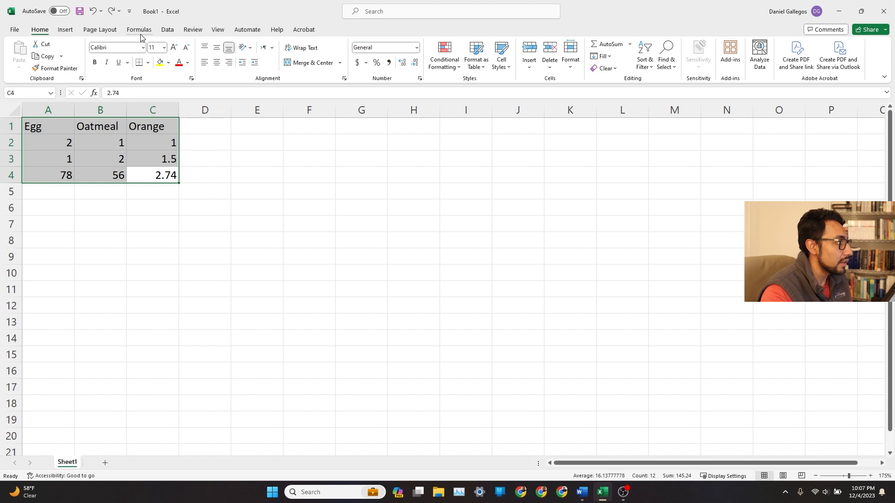
click(65, 31)
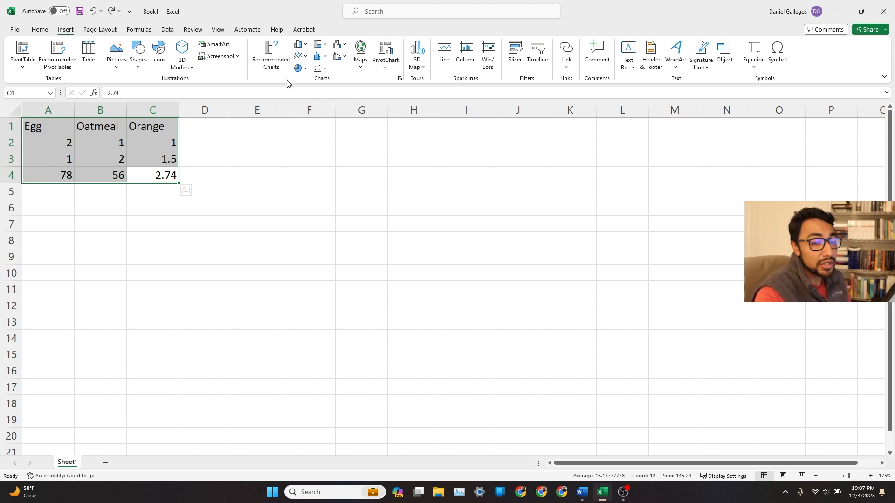
click(268, 62)
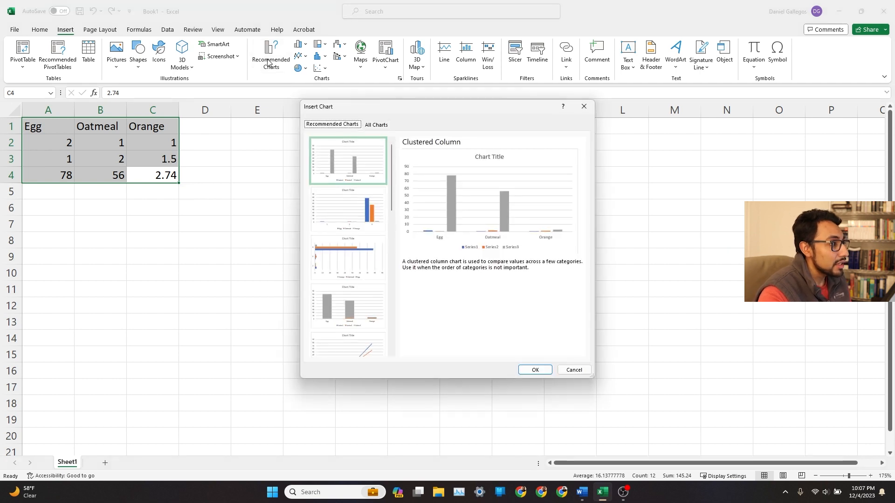
drag(425, 115, 437, 126)
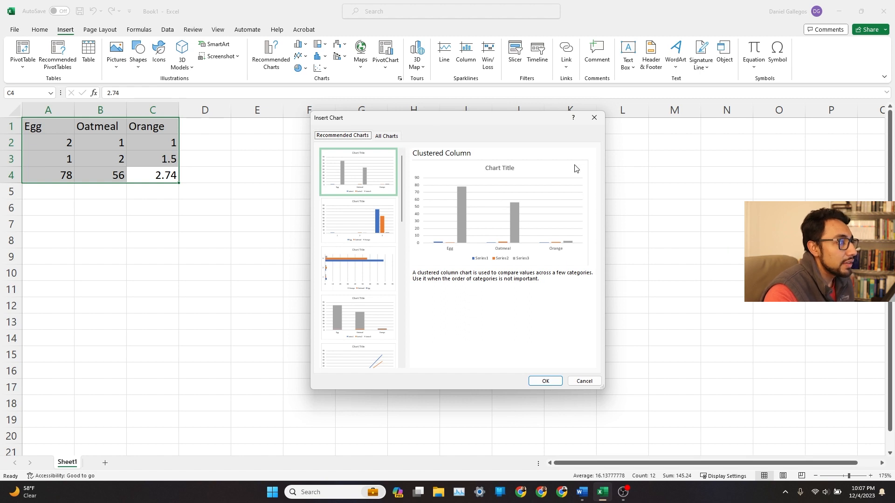
click(371, 223)
click(364, 278)
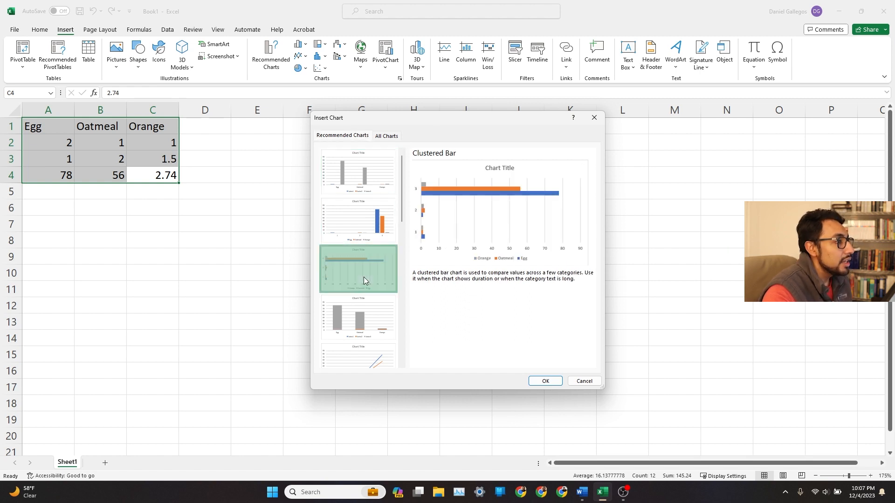
click(371, 320)
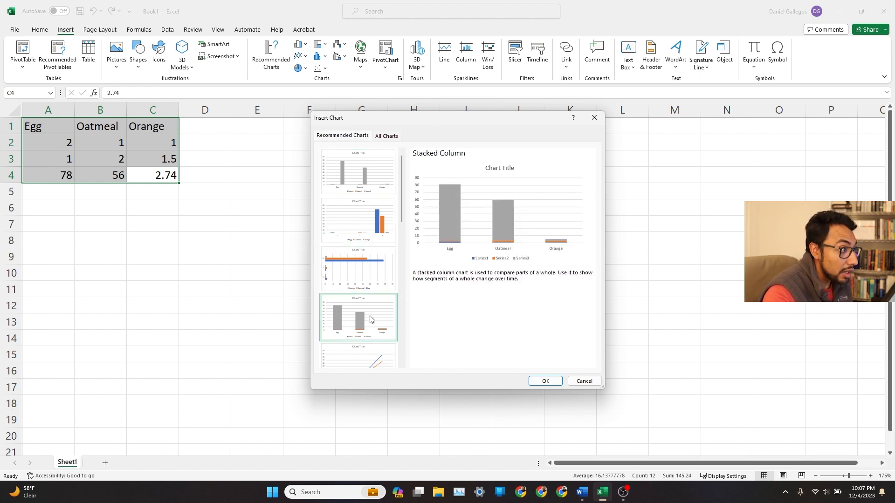
scroll(368, 301, down, 4)
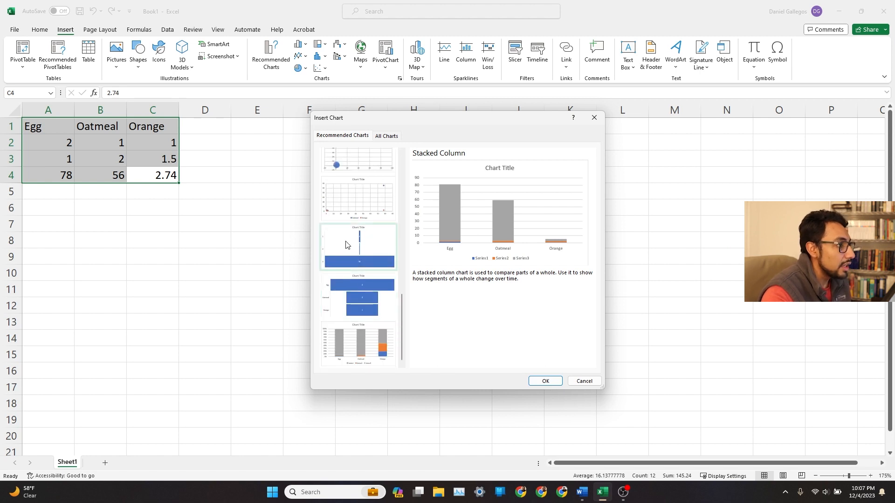
click(358, 198)
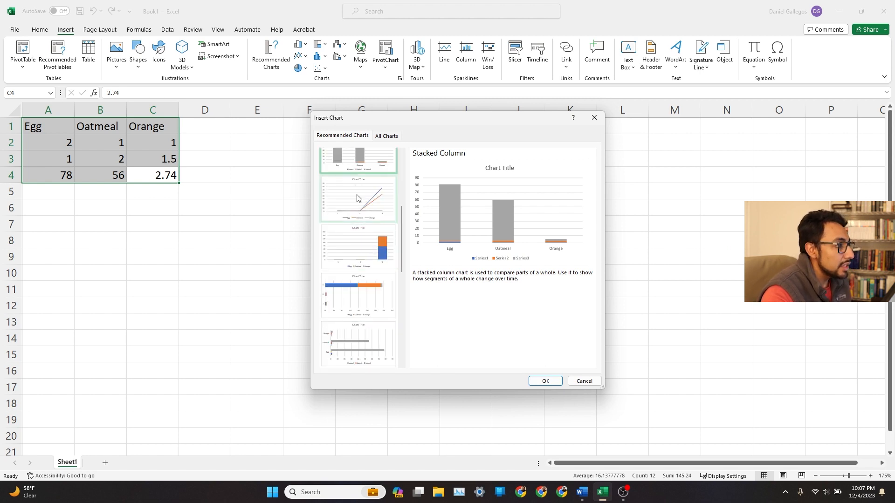
click(368, 253)
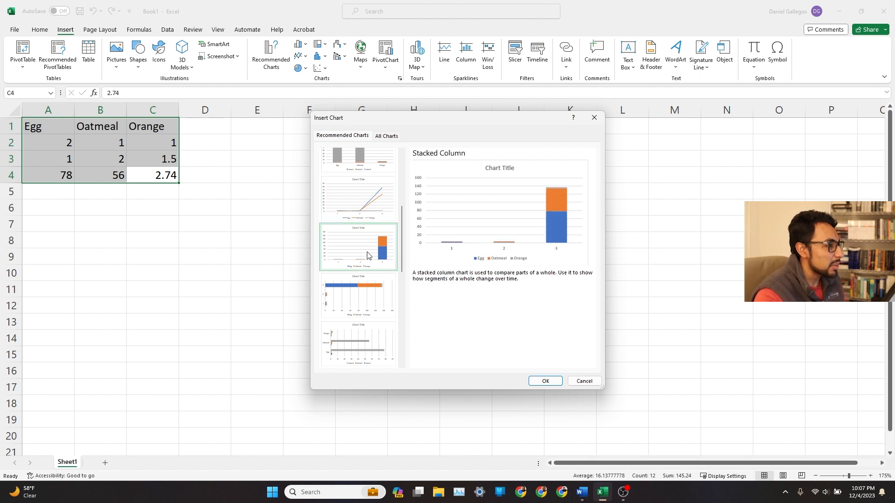
scroll(367, 253, down, 5)
click(374, 204)
click(364, 251)
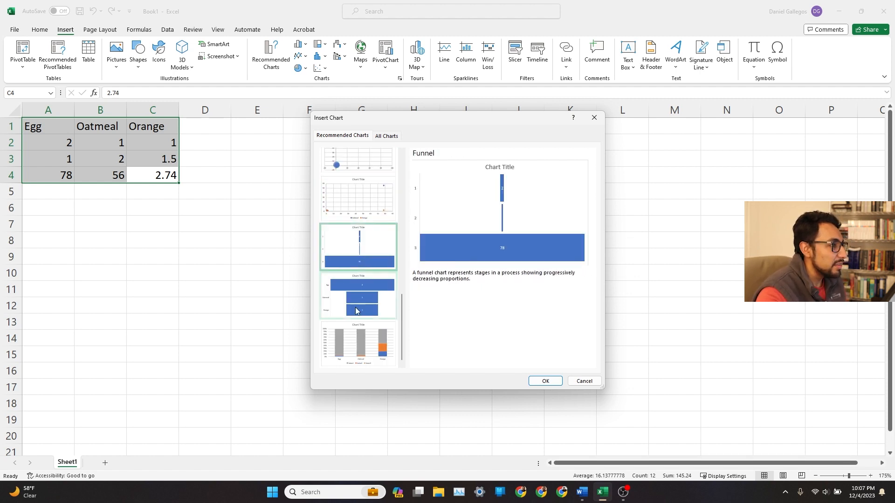
click(359, 301)
click(364, 360)
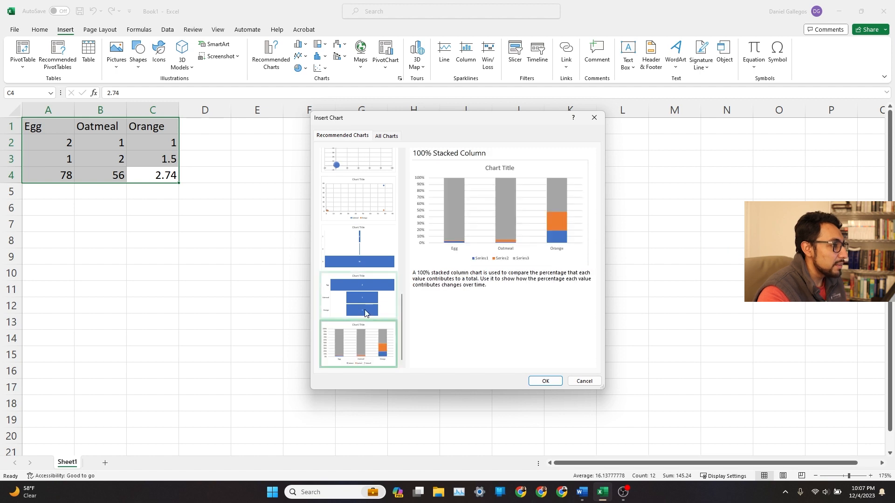
scroll(364, 307, up, 5)
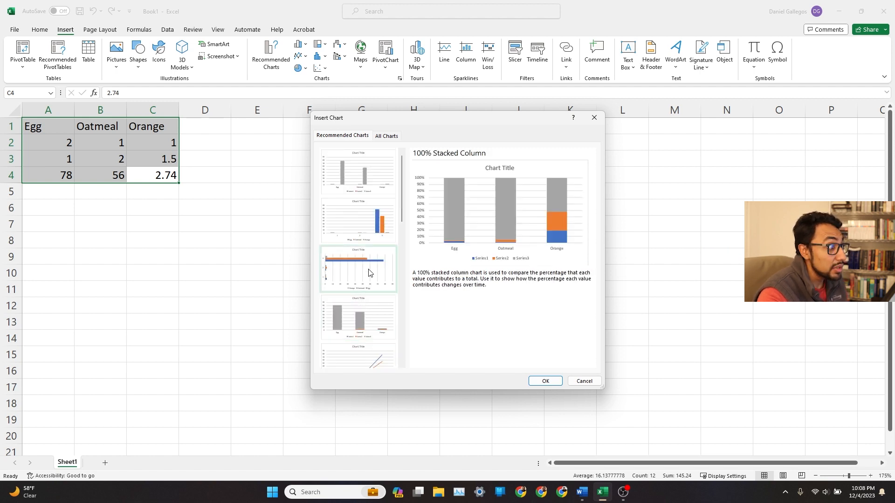
click(350, 182)
Insert the clustered column chart that plots Egg, Oatmeal and Orange as separate series.
click(364, 219)
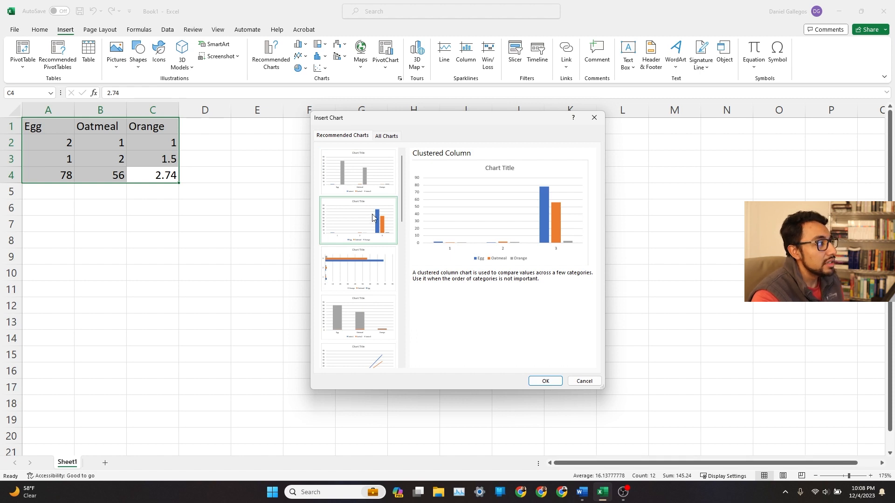
click(546, 382)
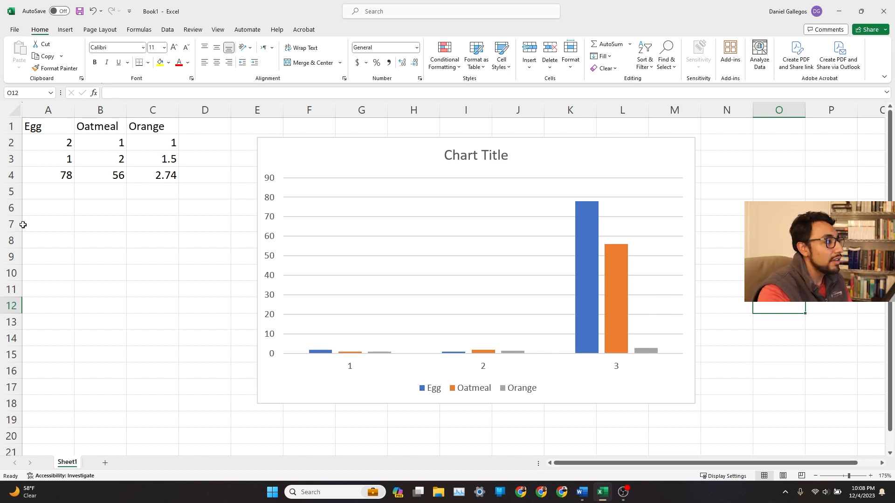
Compare the values in rows 2 and 3 of the table with the chart's columns.
click(55, 143)
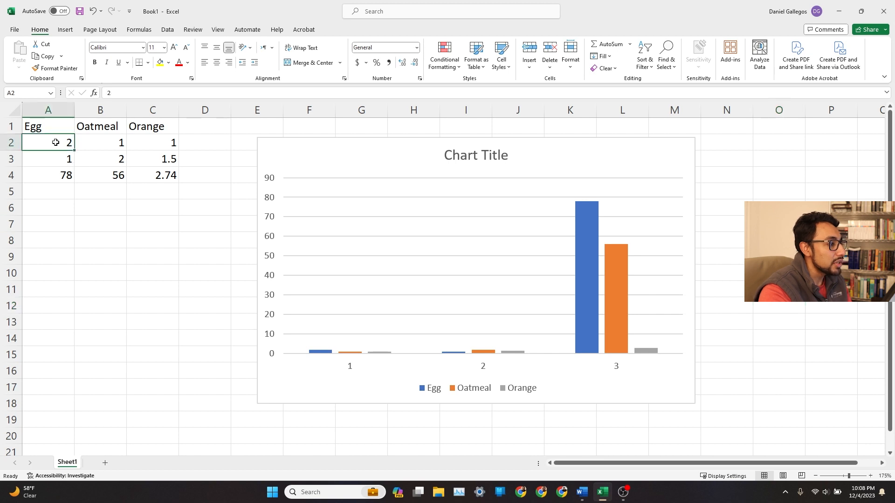
click(111, 143)
click(156, 144)
click(66, 163)
click(122, 159)
click(169, 160)
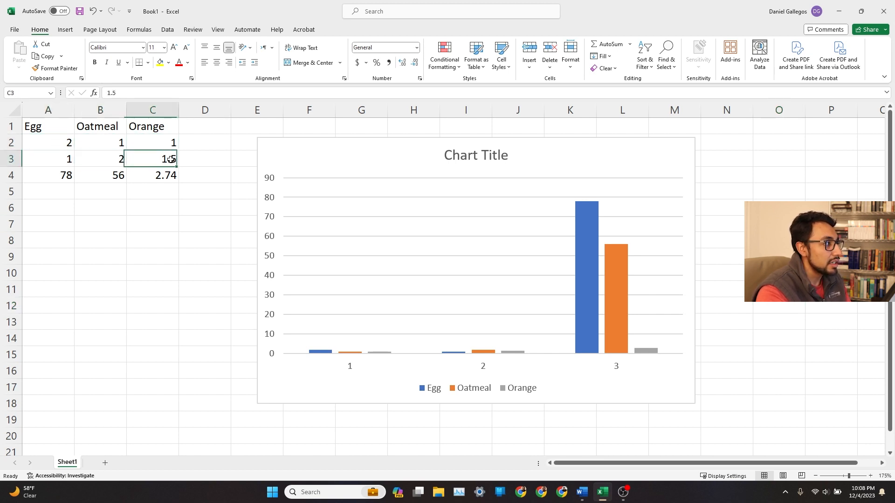
click(355, 373)
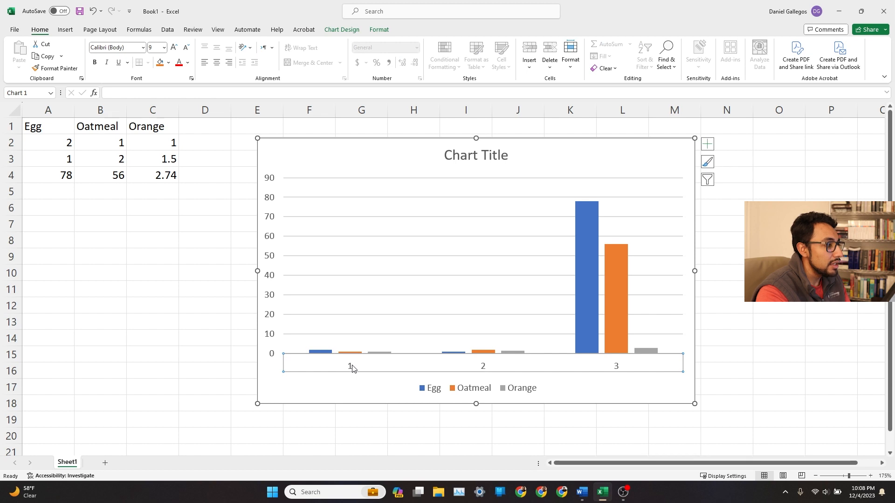
click(218, 342)
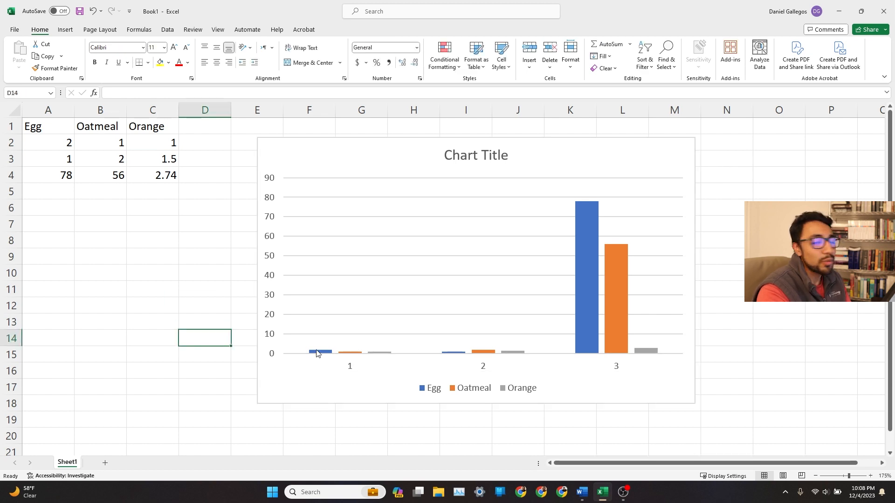
mouse_move(316, 353)
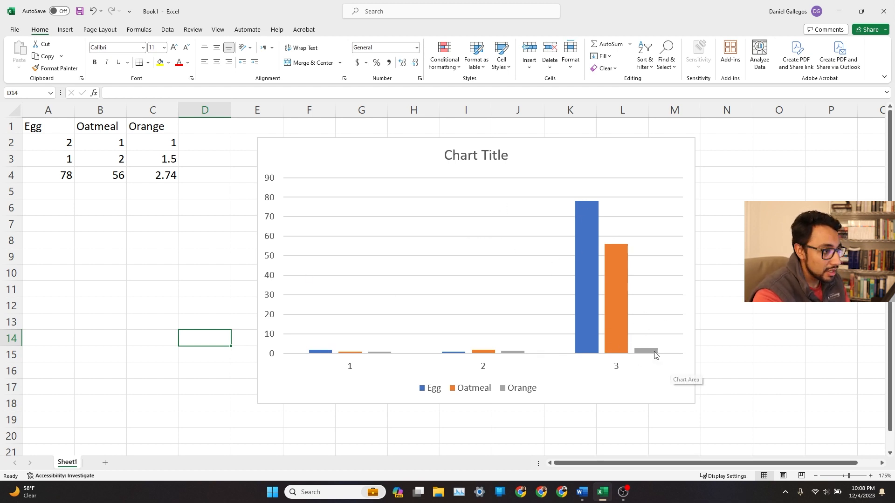
mouse_move(653, 353)
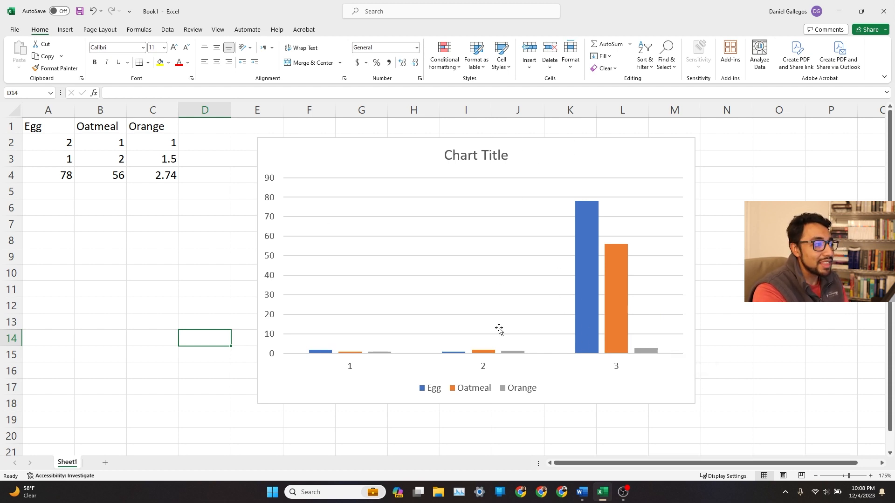
mouse_move(582, 249)
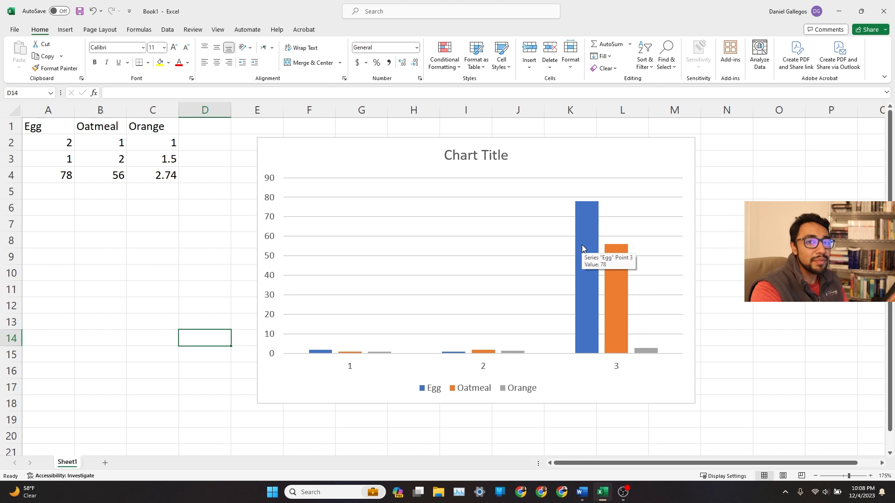
Rename the chart title to "Breakfast Food for Three People".
click(583, 149)
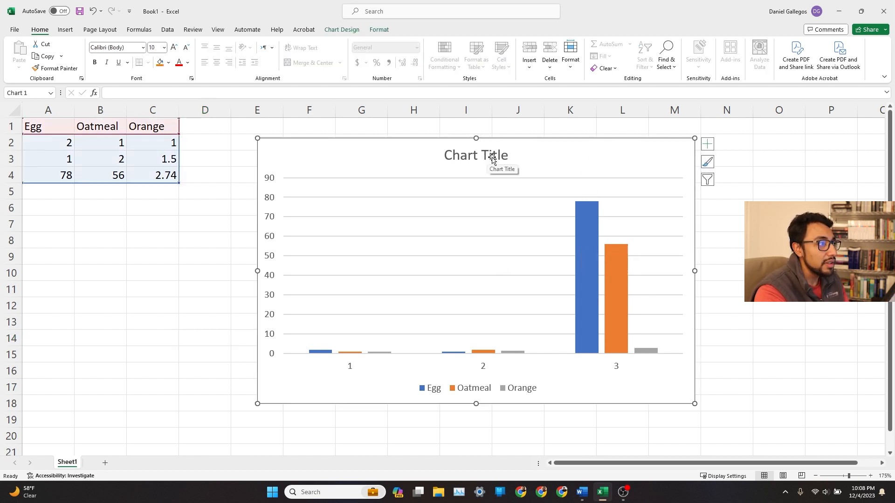
double_click(491, 158)
double_click(475, 157)
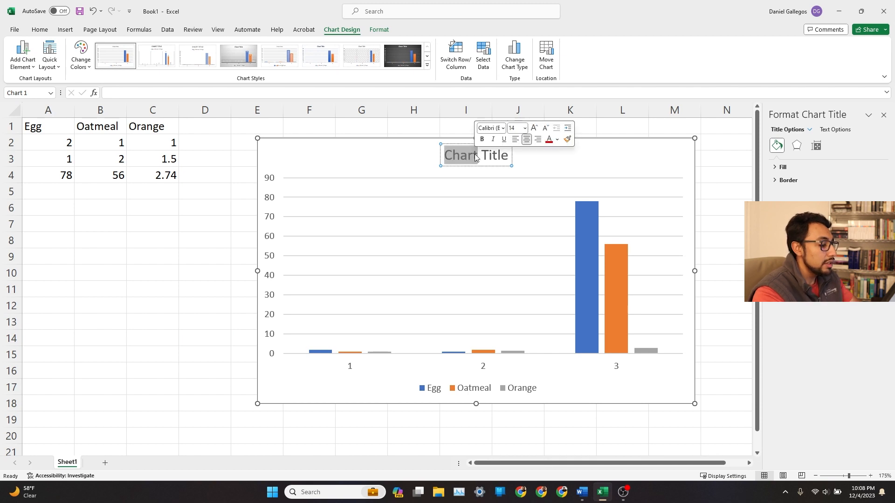
key(Delete)
key(Delete)
key(Delete)
key(Delete)
key(Delete)
key(Delete)
key(Delete)
text(Breakfast Food for Three People)
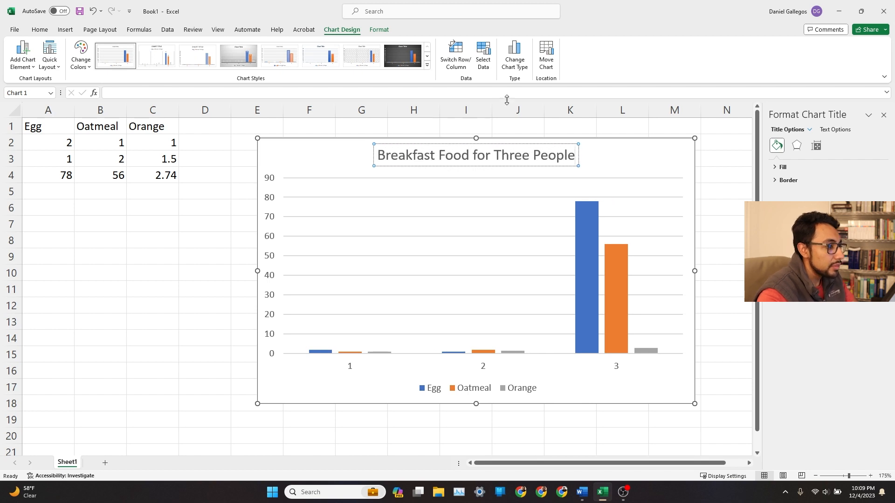
Examine the chart's data source for the horizontal axis and the table cells it plots.
click(352, 367)
right_click(352, 367)
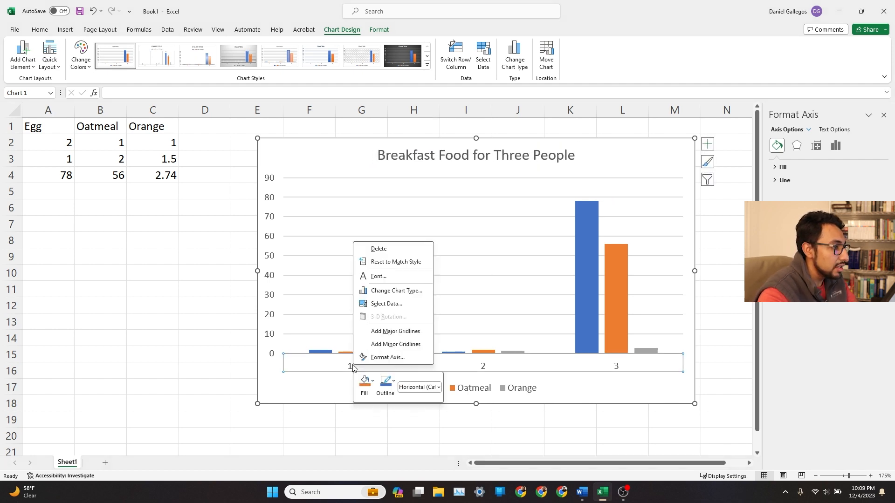
click(416, 304)
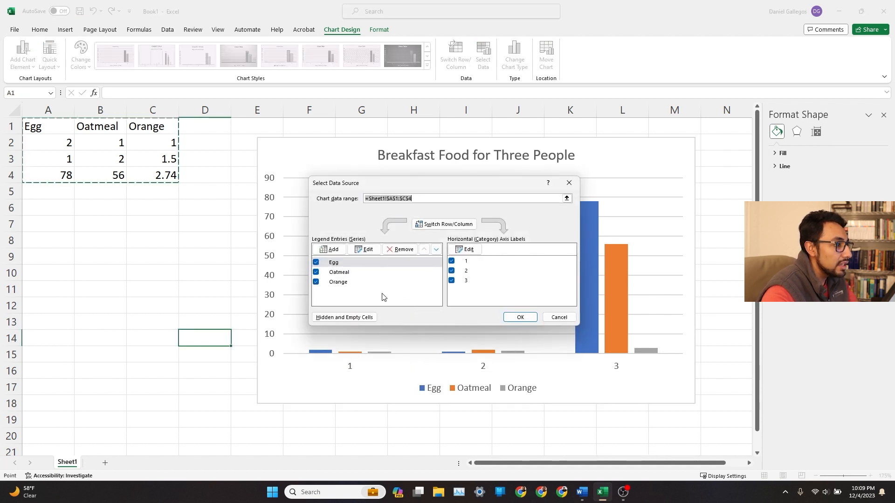
click(569, 182)
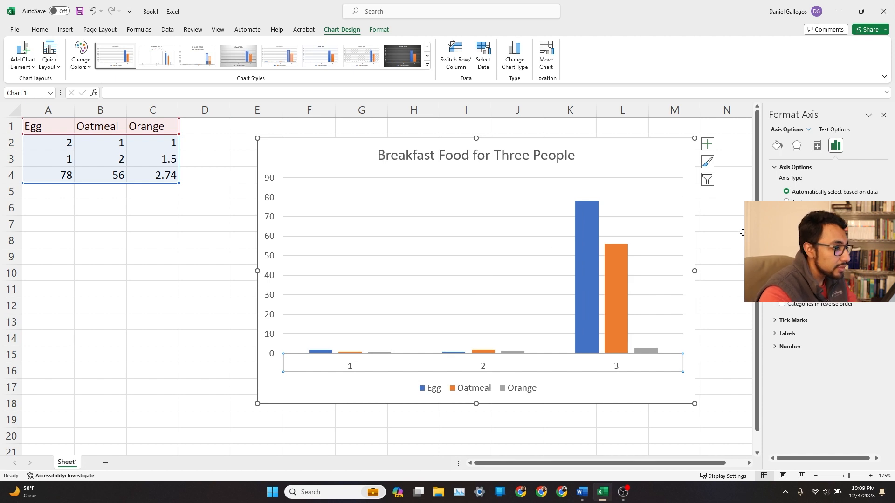
click(727, 320)
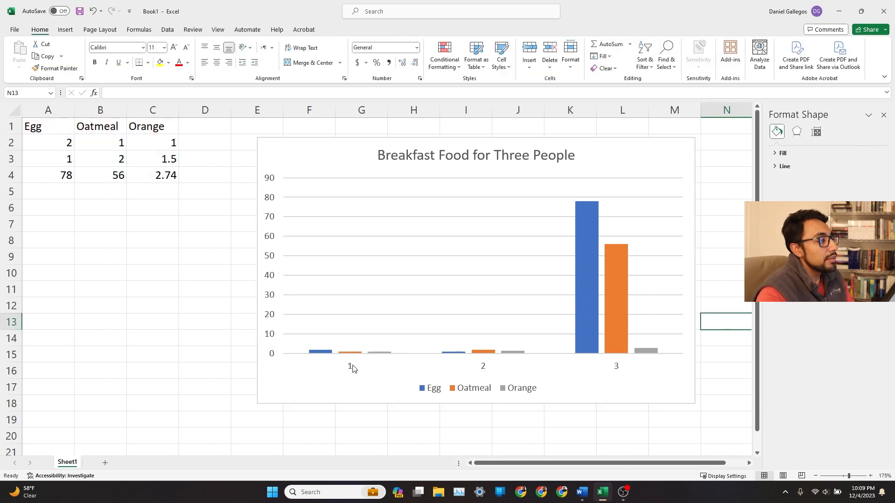
click(353, 368)
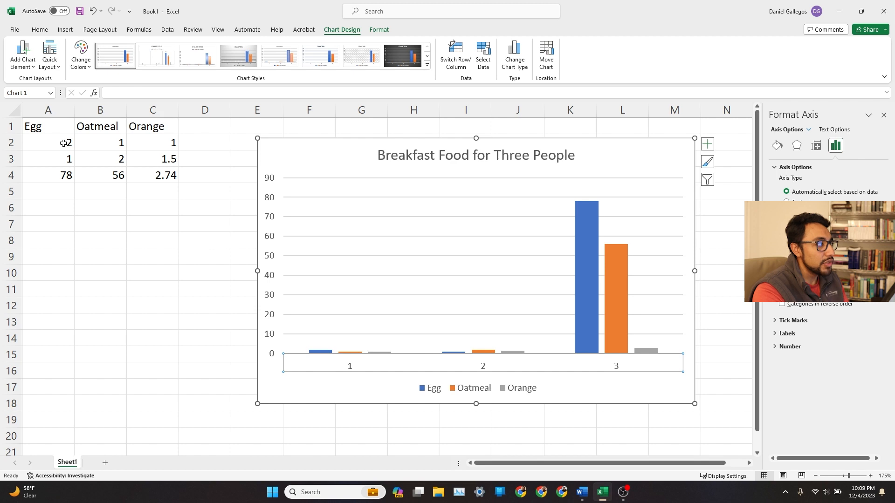
click(28, 142)
click(40, 170)
click(46, 164)
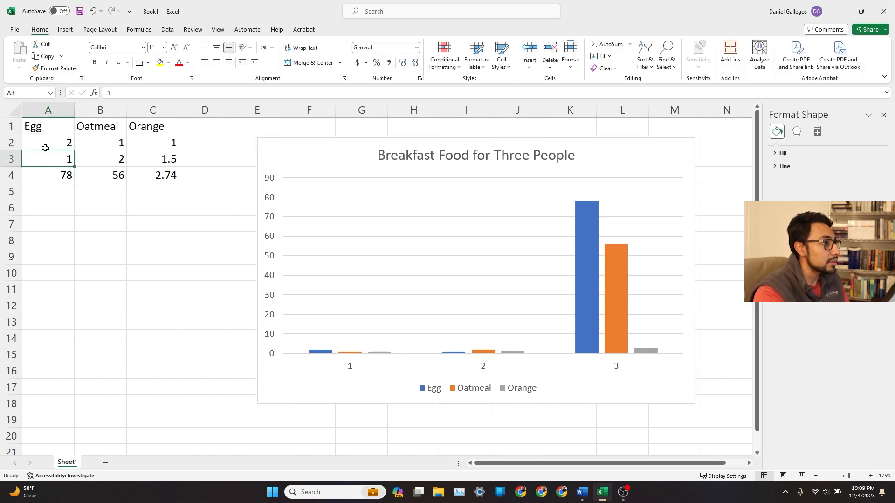
click(45, 148)
click(164, 140)
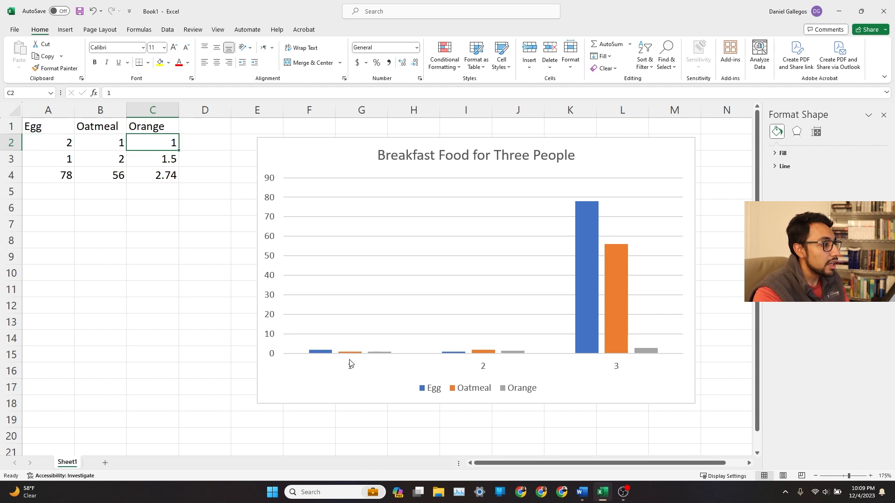
click(348, 367)
click(351, 368)
right_click(350, 368)
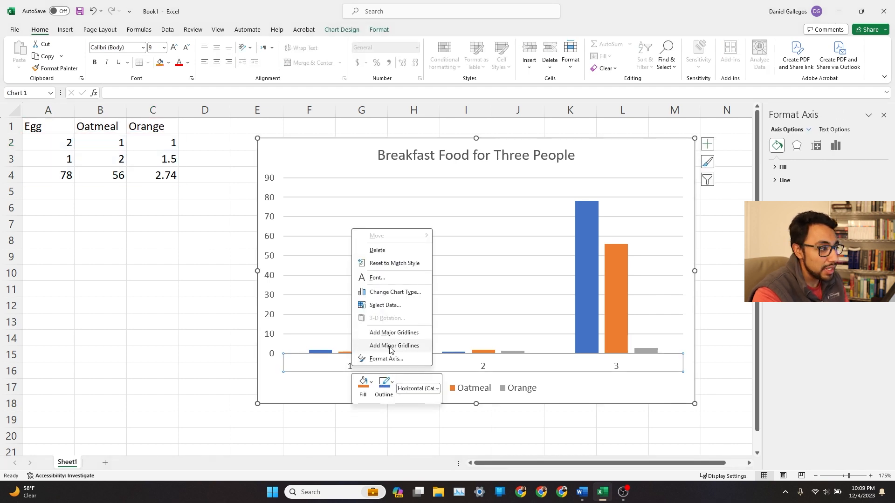
click(399, 304)
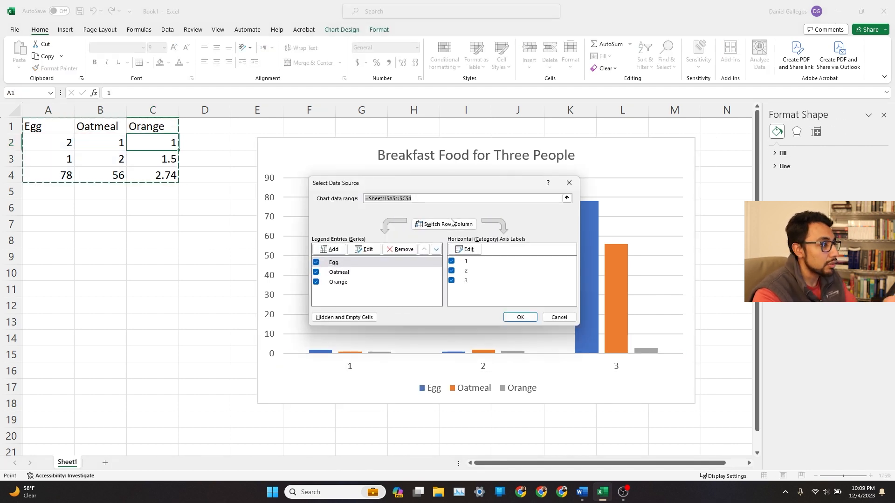
click(572, 183)
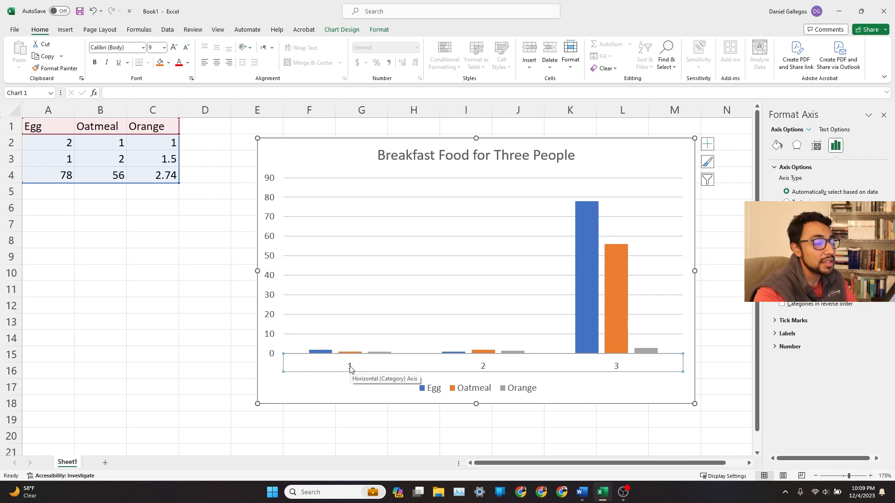
right_click(351, 370)
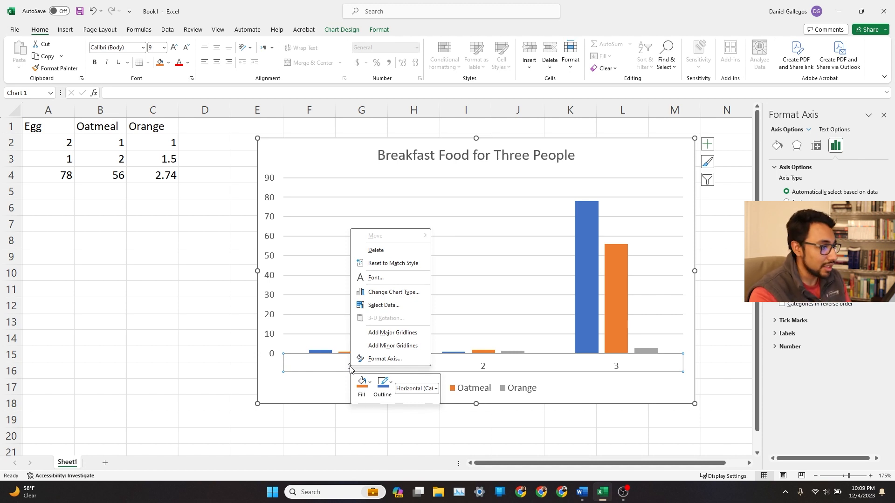
click(399, 306)
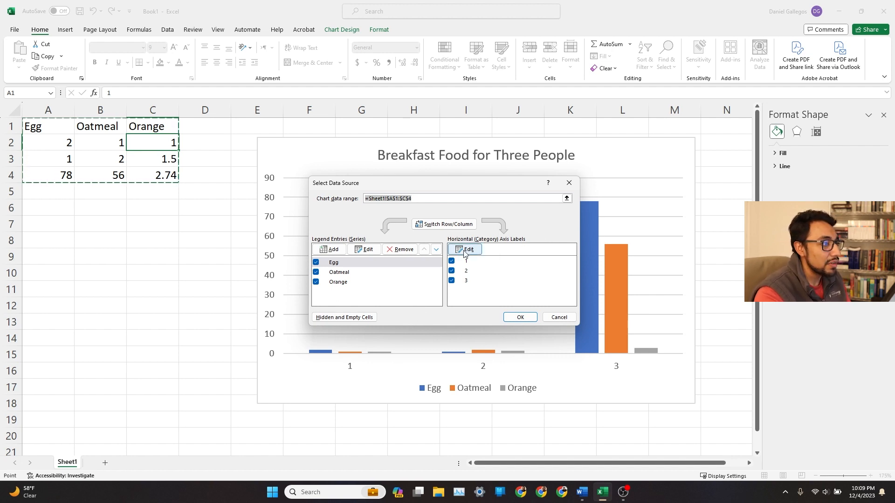
click(464, 252)
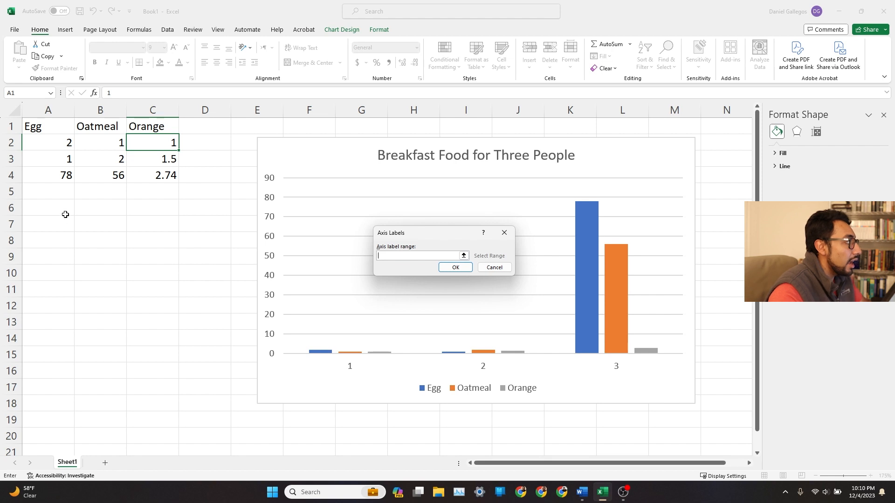
click(51, 207)
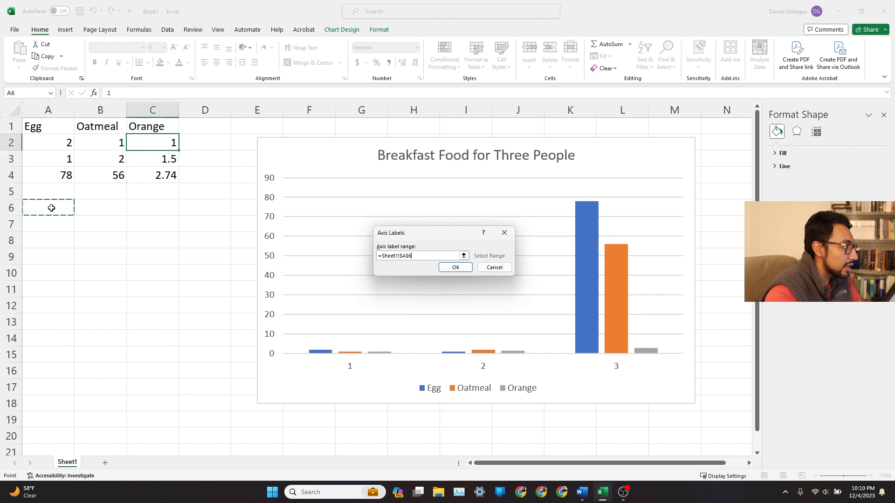
click(495, 270)
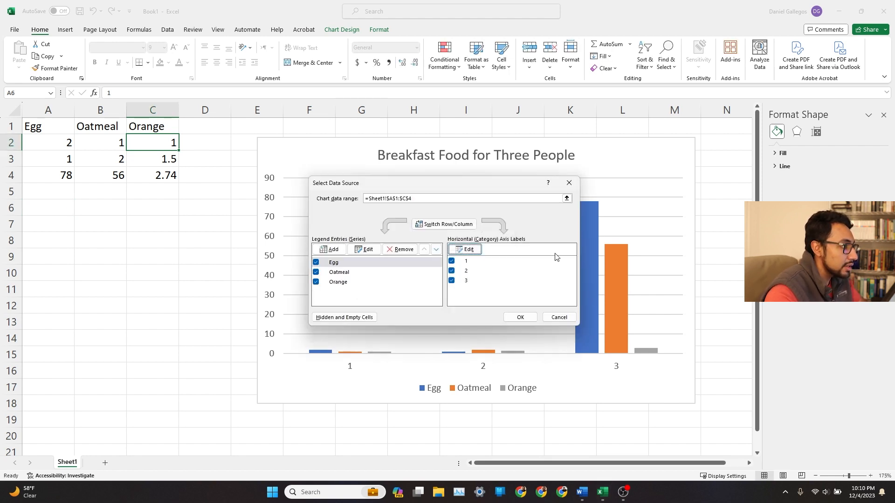
click(567, 182)
Enter the names Bob, Jimbo and Potatocat in cells A6 to A8.
click(67, 212)
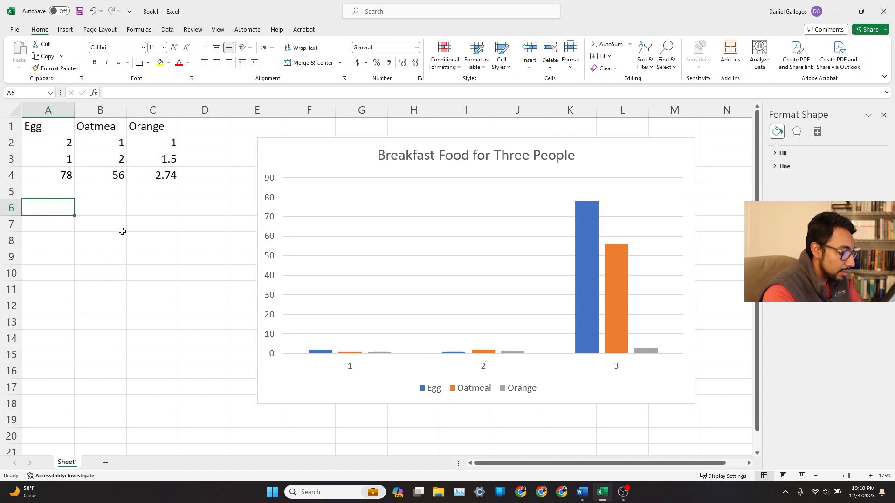
text(Bob)
key(Return)
text(Jimbo)
key(Return)
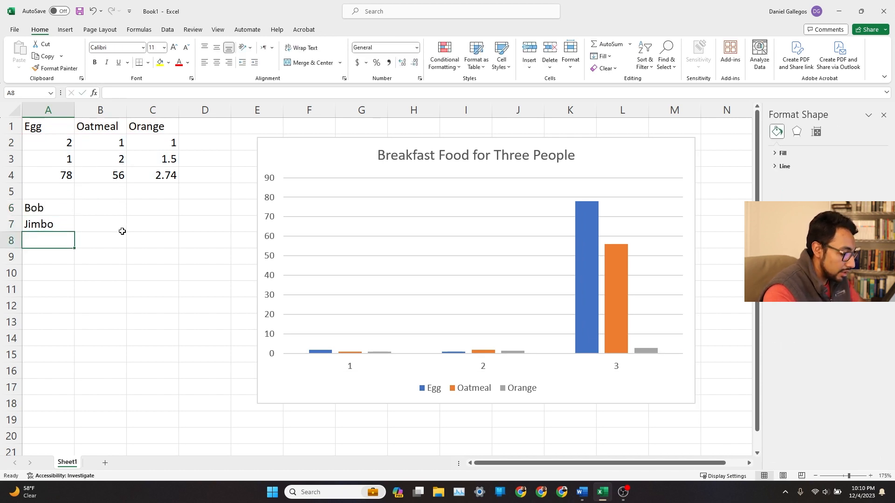
text(Potatocat)
key(Return)
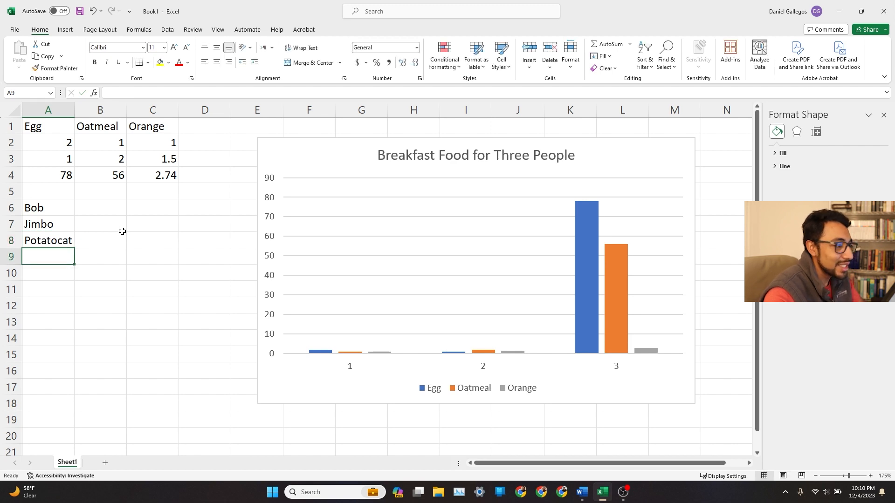
Set the chart's horizontal axis labels to the name range A6:A8 through the chart's data source.
click(49, 212)
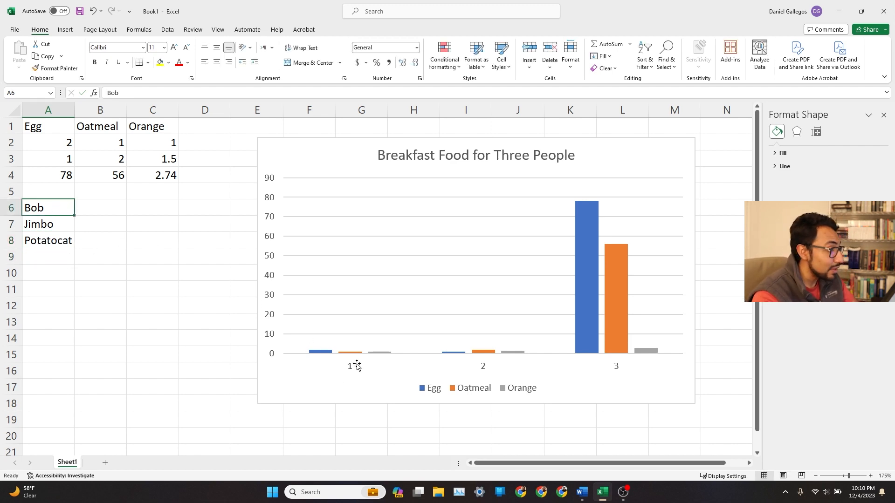
right_click(351, 366)
click(345, 368)
click(352, 371)
right_click(351, 371)
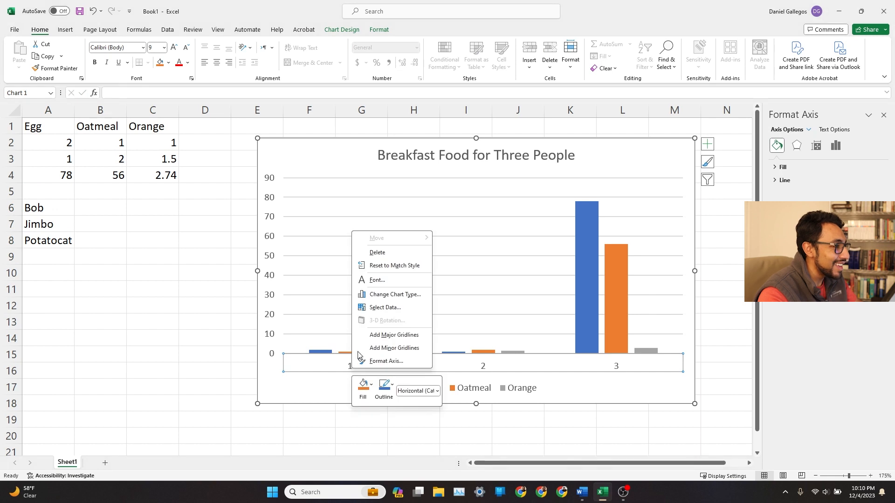
click(372, 309)
click(467, 250)
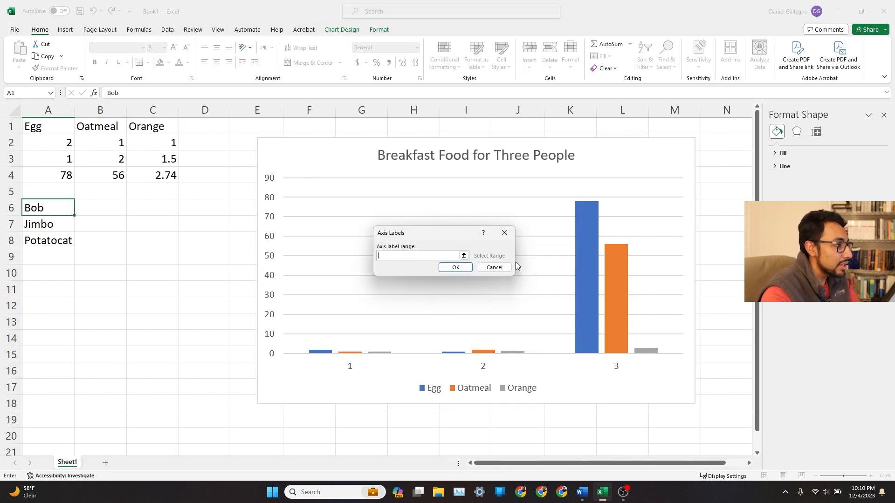
click(464, 255)
drag(46, 209, 54, 242)
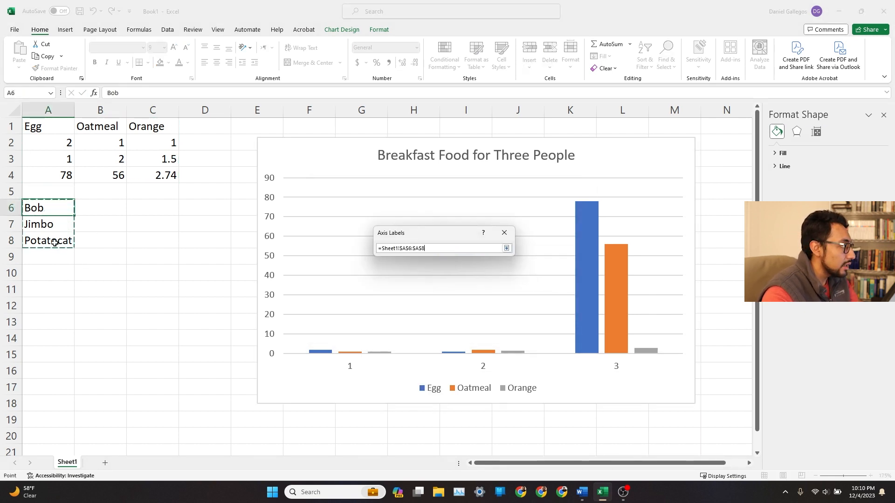
click(507, 247)
click(456, 267)
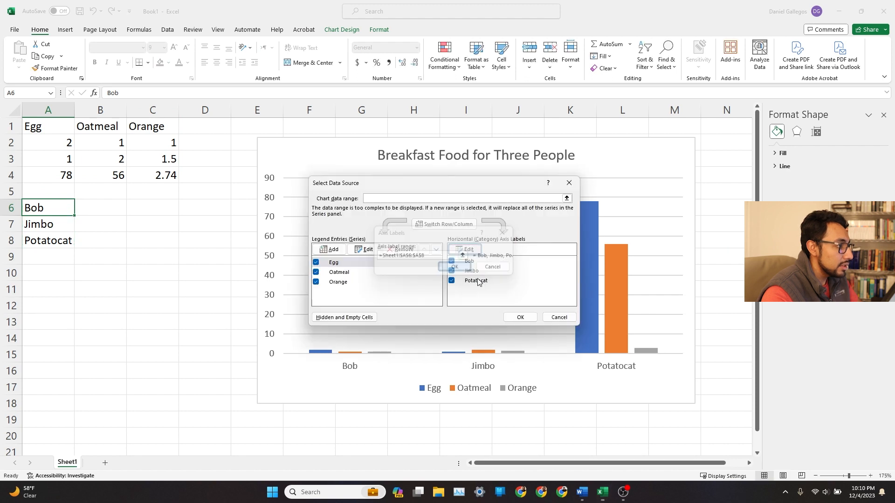
click(520, 317)
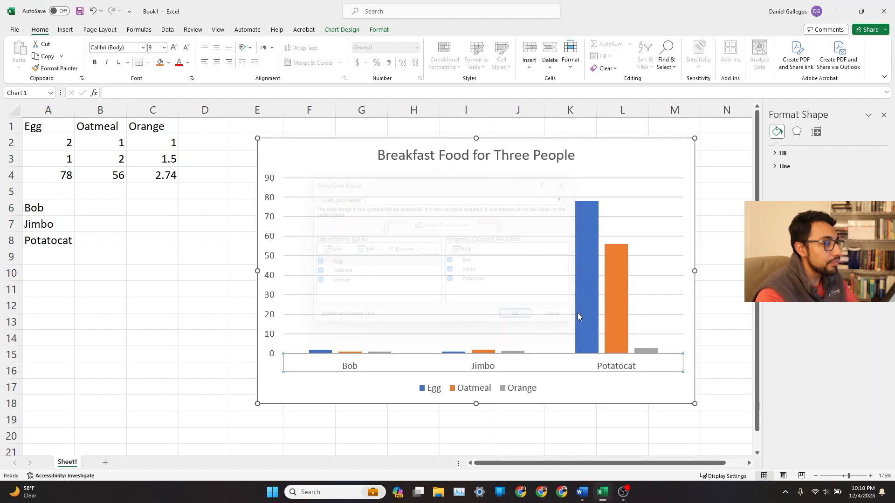
Insert a new blank column before the table's first column.
click(725, 293)
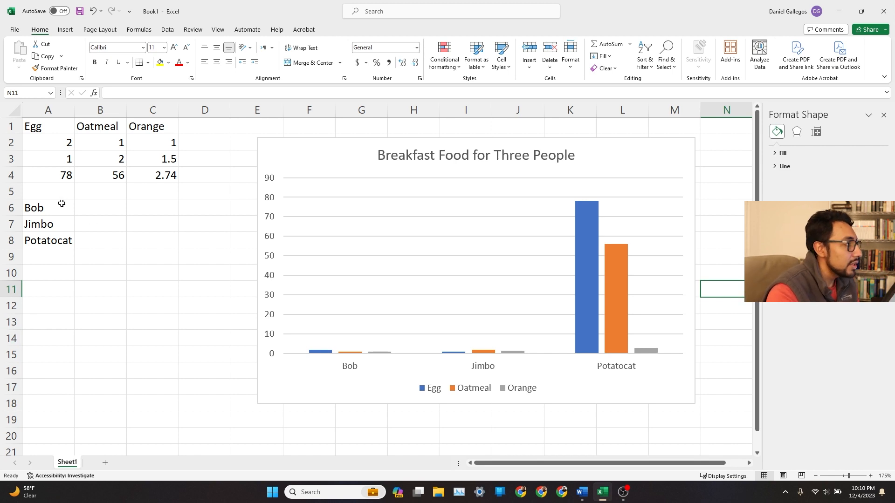
drag(61, 204, 68, 240)
click(112, 221)
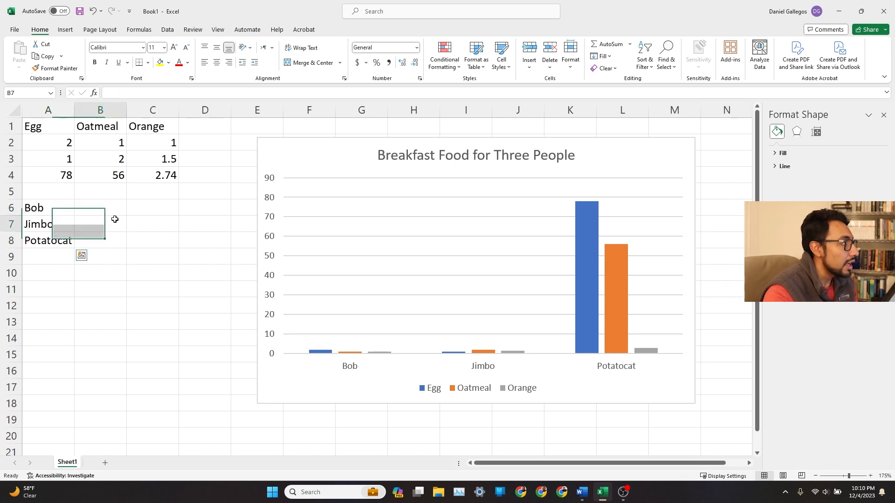
right_click(23, 106)
click(88, 199)
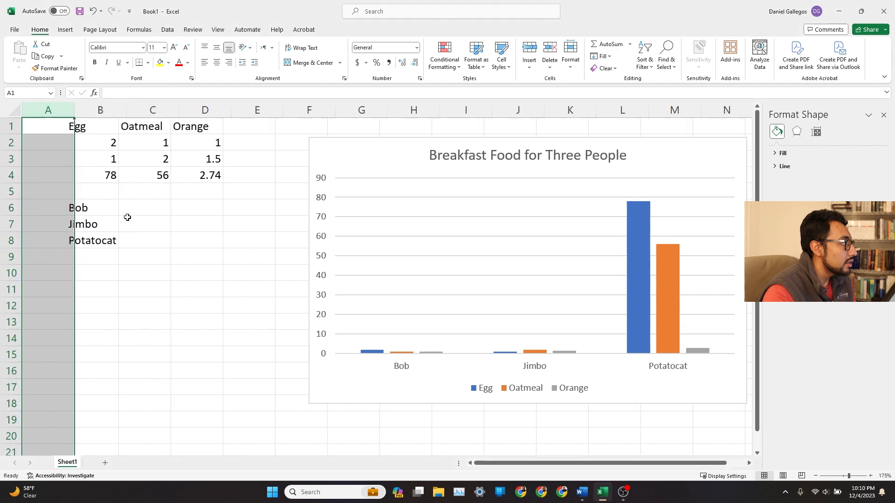
Move the three names up into cells A2:A4 so each sits beside its data row.
drag(100, 208, 101, 240)
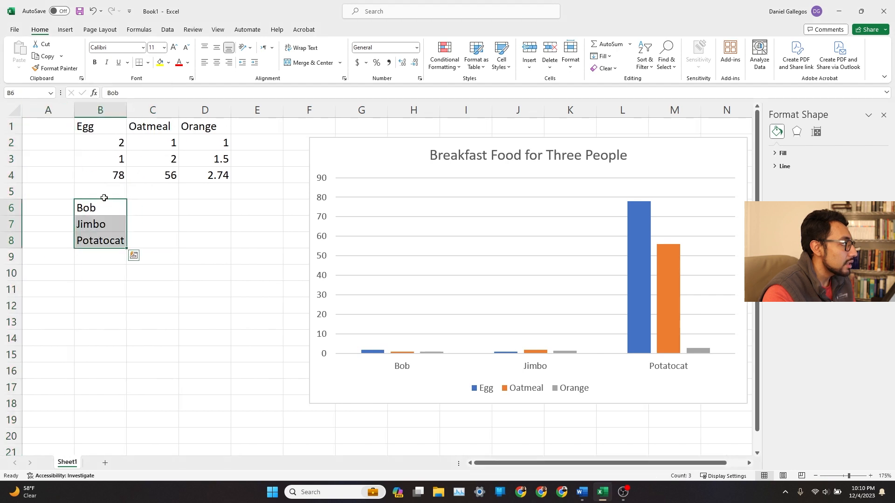
click(104, 198)
drag(103, 205, 107, 237)
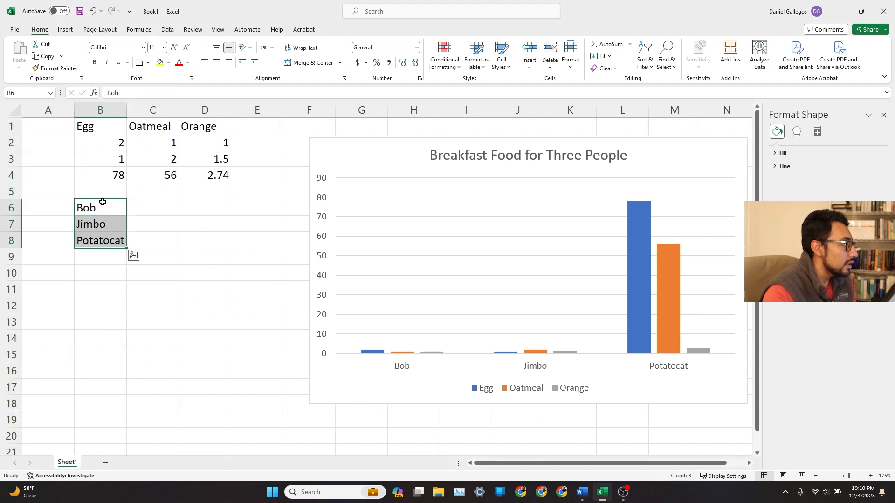
drag(103, 200, 50, 135)
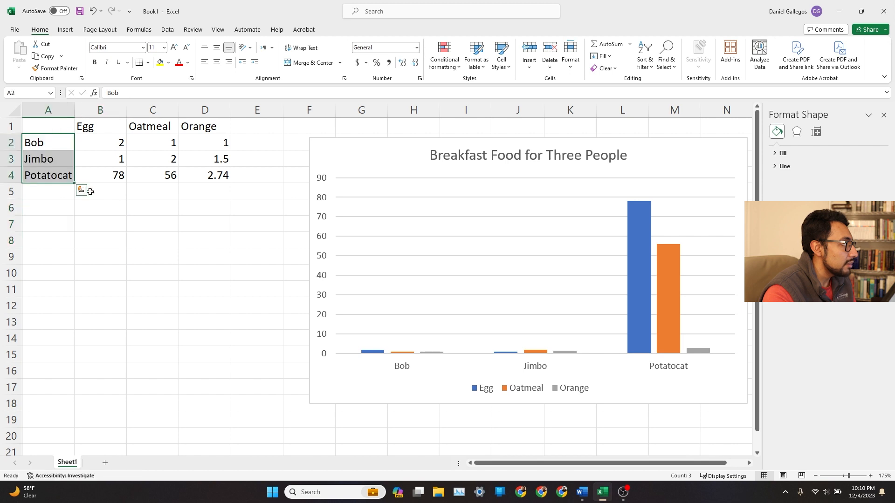
click(158, 248)
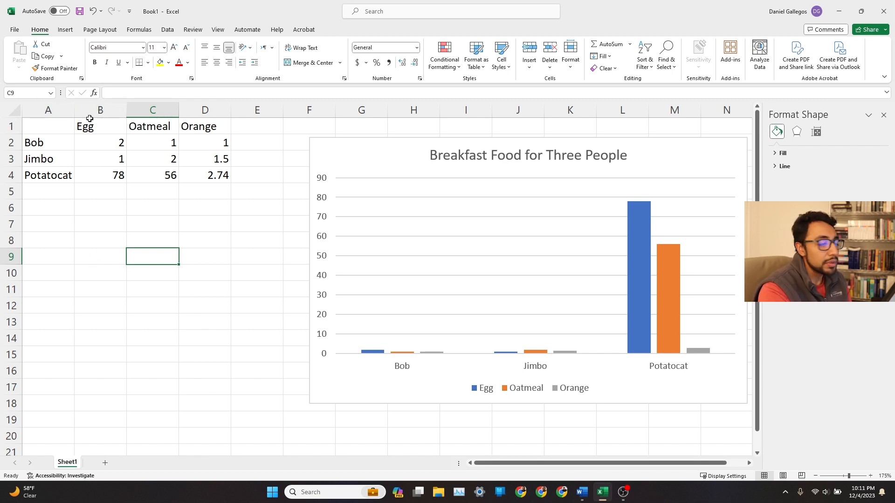
drag(107, 126, 142, 390)
click(114, 189)
drag(100, 126, 174, 261)
click(174, 261)
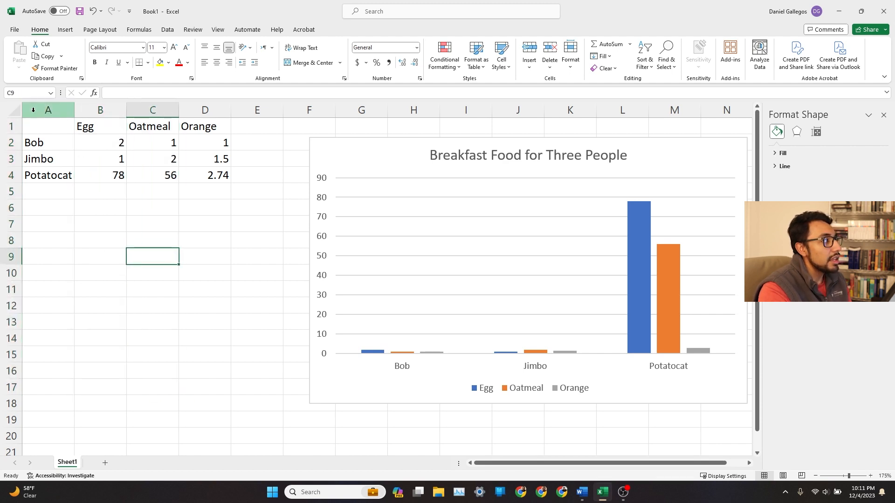
Rename the names in A2 and A3 to Bobcatr and Vader.
click(50, 142)
click(50, 175)
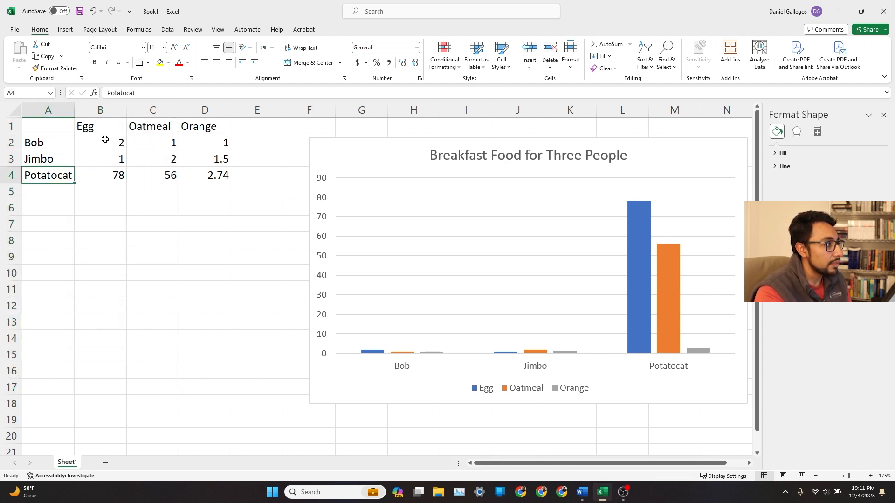
click(407, 368)
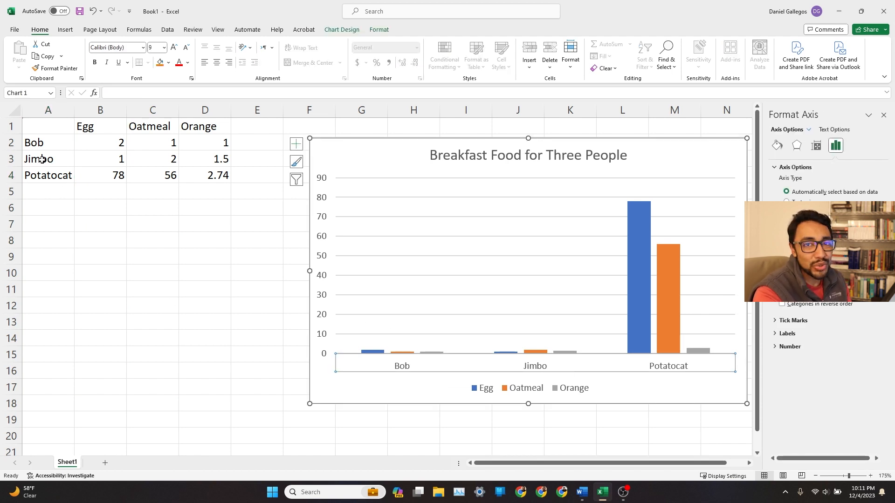
double_click(57, 144)
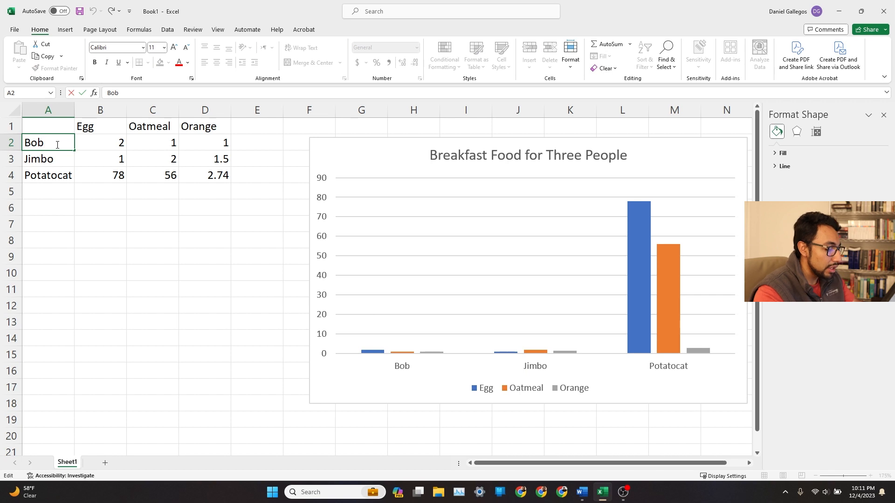
text(catr)
key(Return)
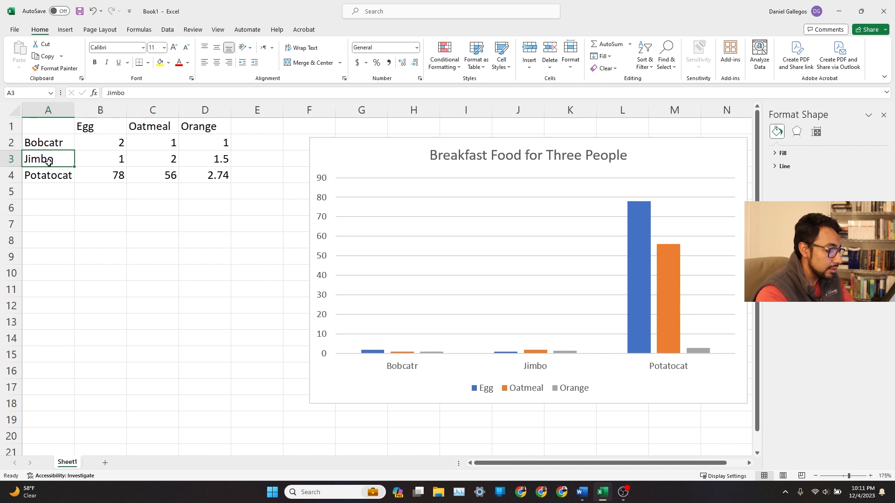
text(V)
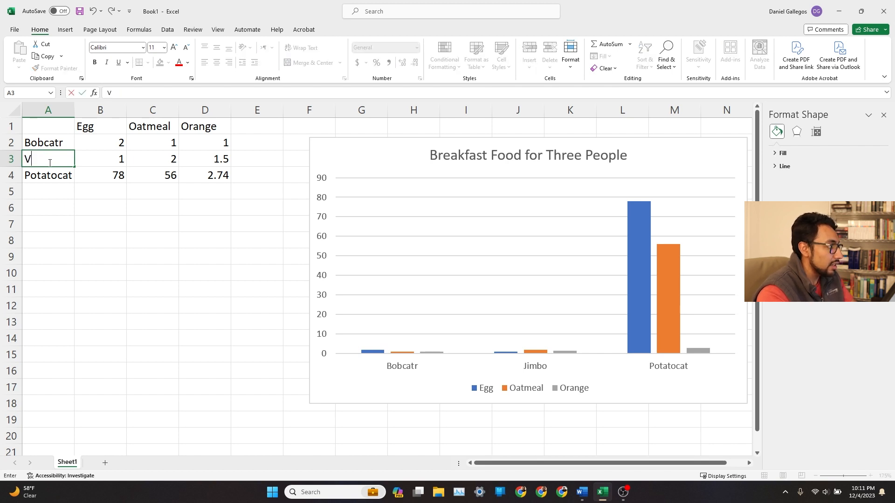
text(Vader)
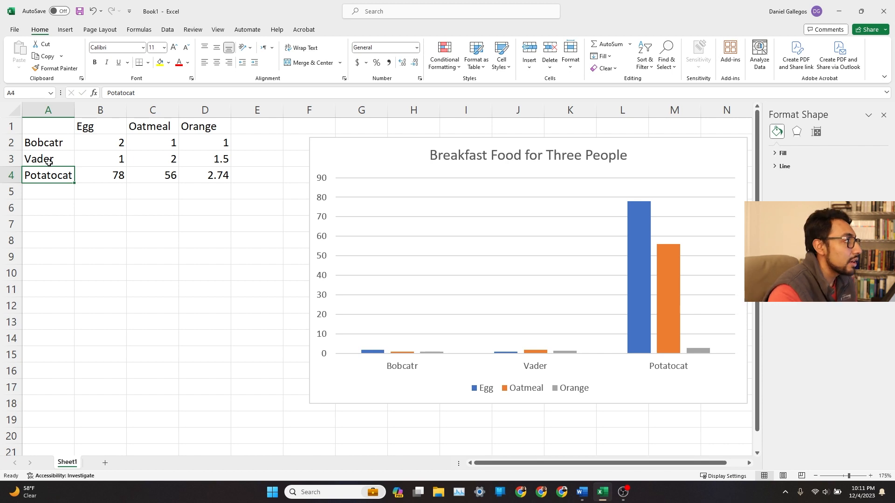
Set Potatocat's Egg value in B4 to 26.
click(115, 176)
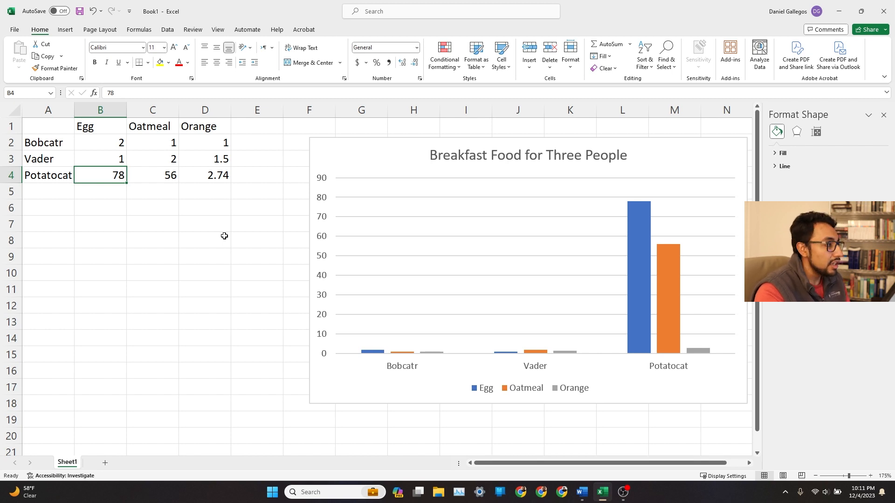
text(26)
key(Return)
key(Right)
key(Up)
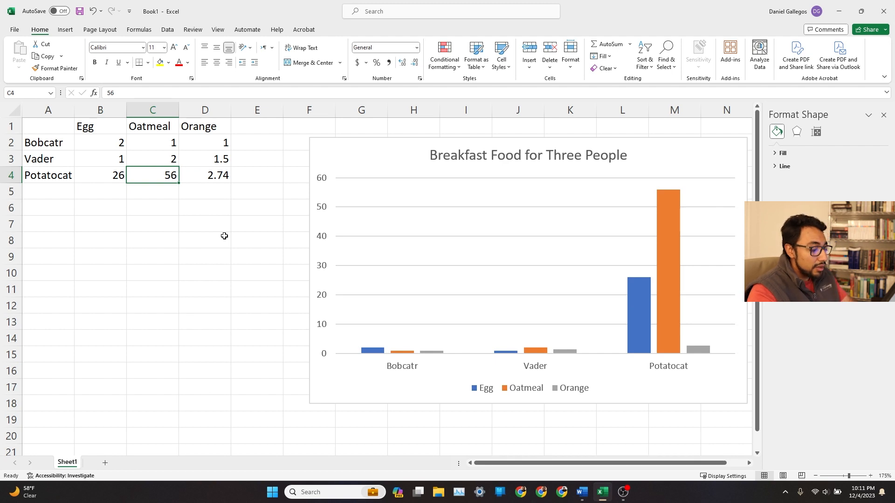
key(ctrl+s)
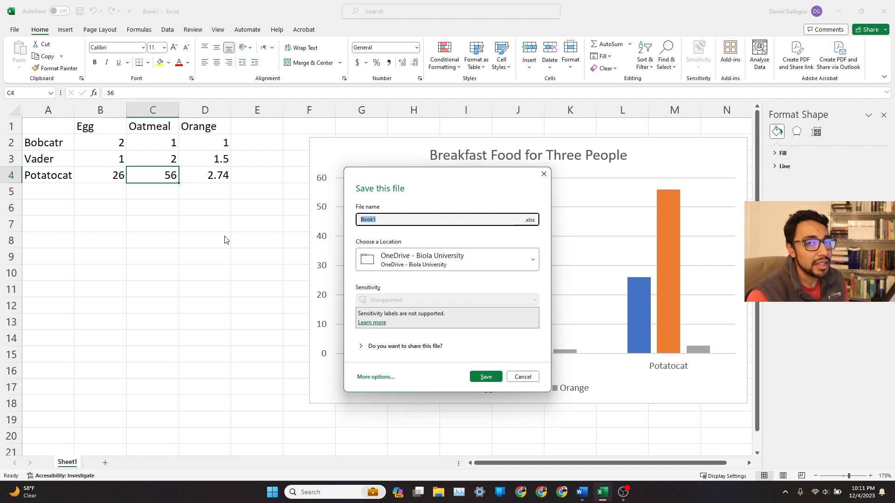
key(Escape)
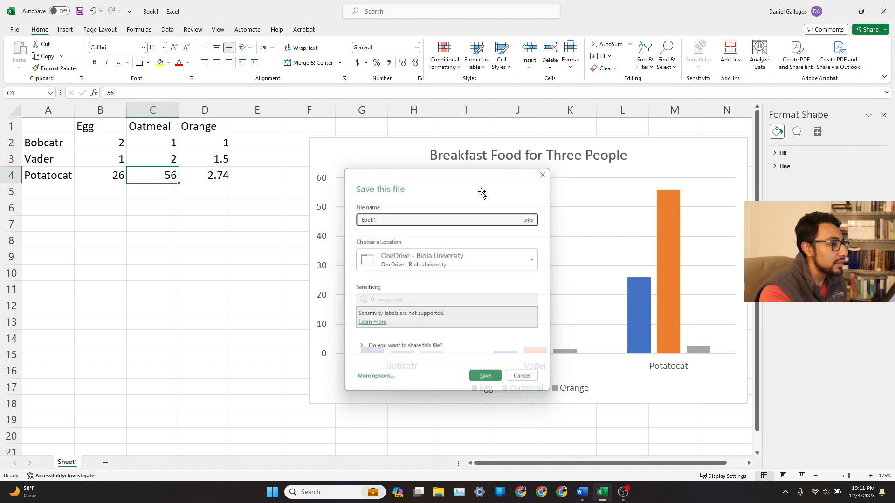
click(269, 239)
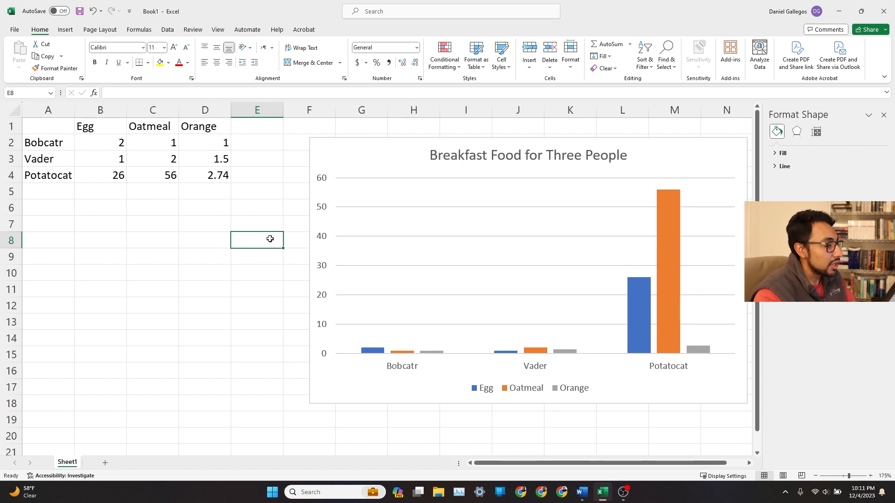
Close the Format Shape pane beside the sheet.
click(883, 115)
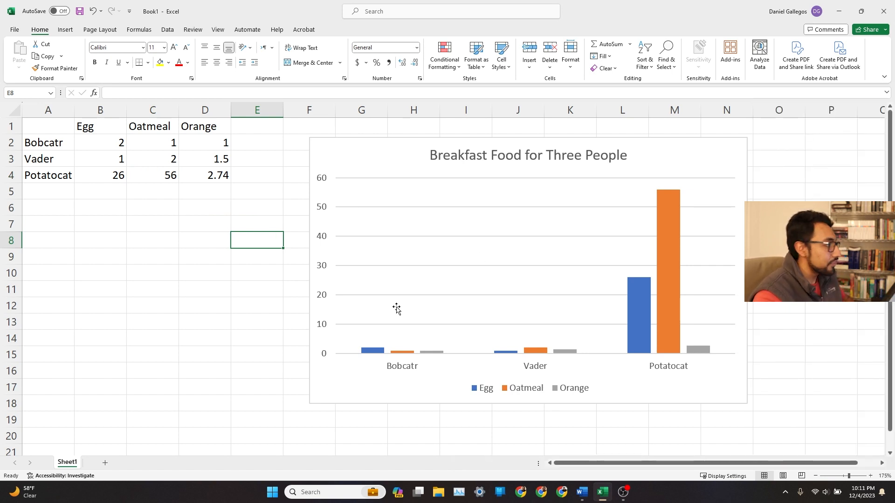
key(alt+Tab)
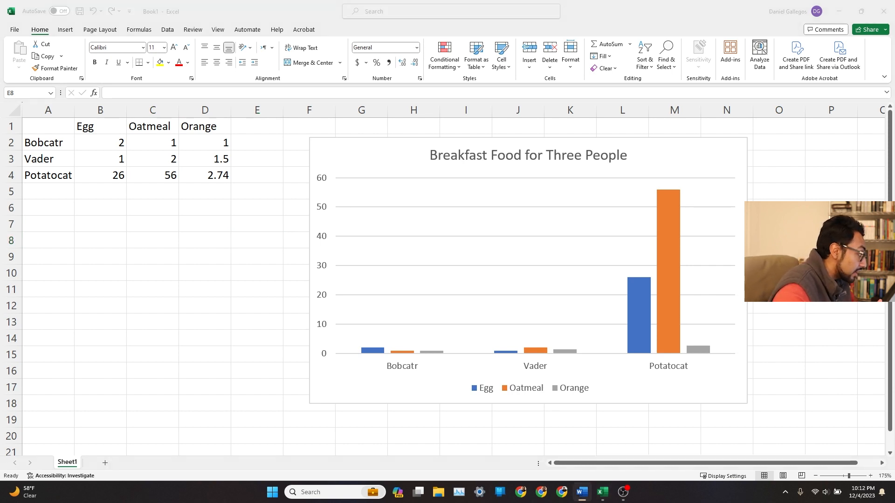
key(alt+Tab)
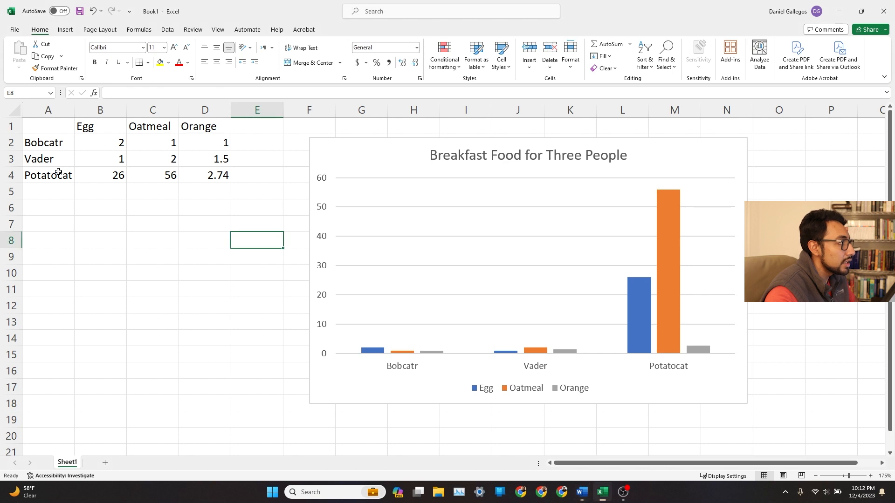
Start a formula in E2 and browse the suggested functions beginning with c.
click(112, 205)
click(105, 190)
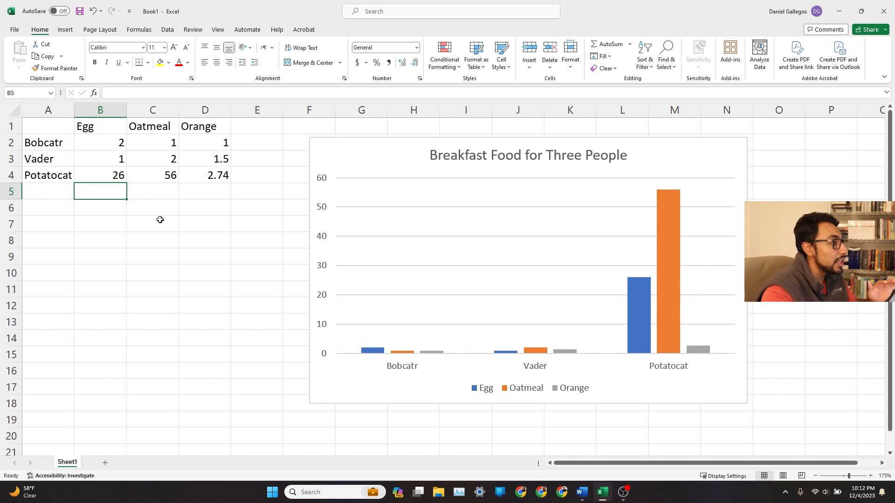
click(250, 140)
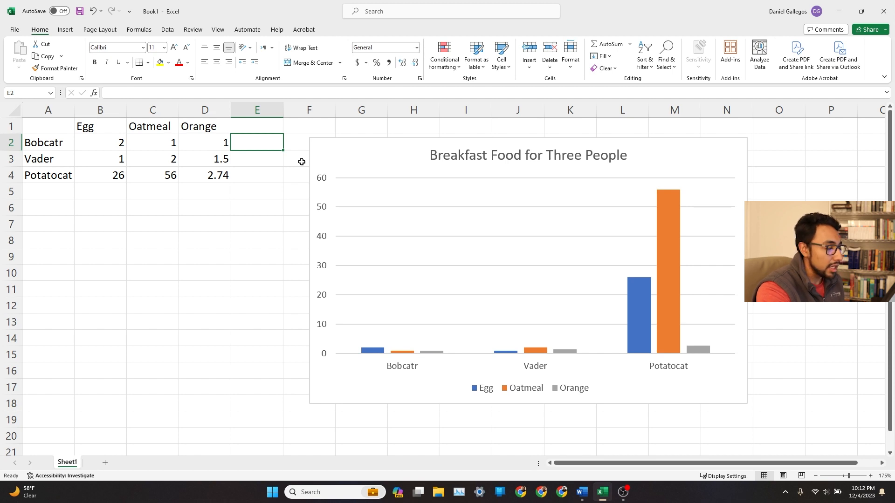
text(=)
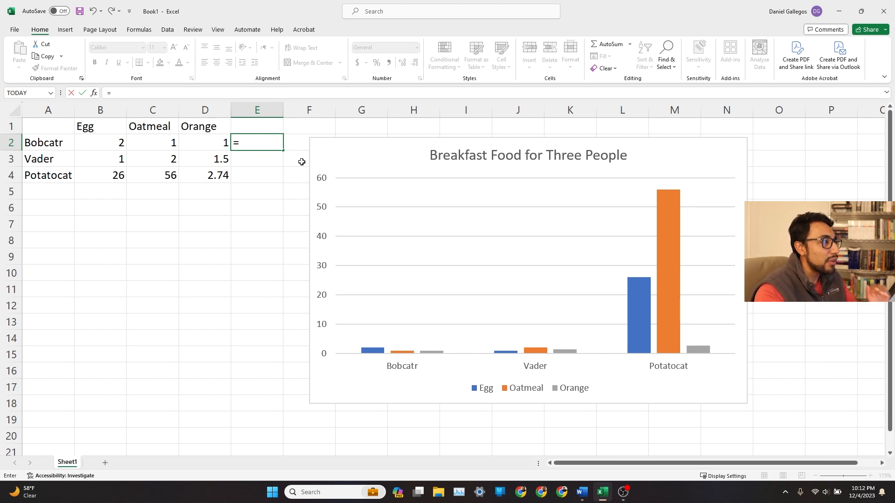
text(c)
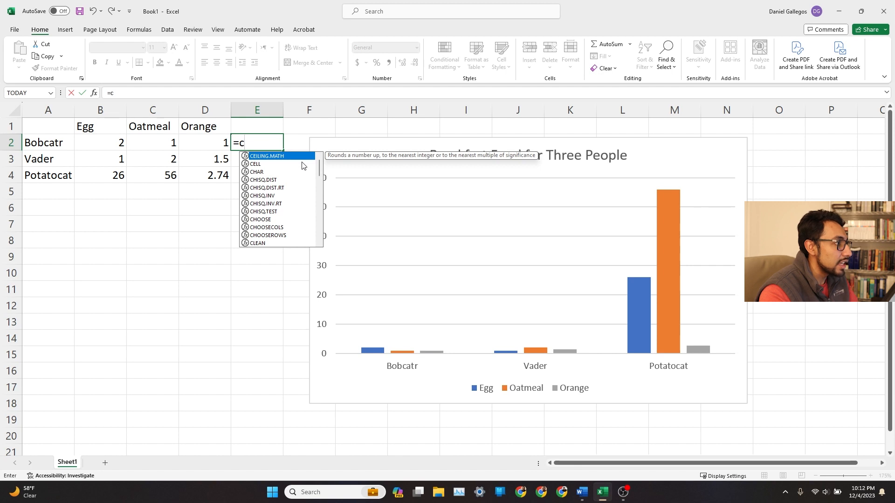
key(Down)
key(Down)
key(Down)
key(Down)
key(Down)
key(Down)
key(Down)
key(Down)
key(Down)
key(Down)
key(Down)
key(Down)
key(Down)
key(Down)
key(Down)
key(Down)
key(Down)
key(Down)
key(Down)
key(Down)
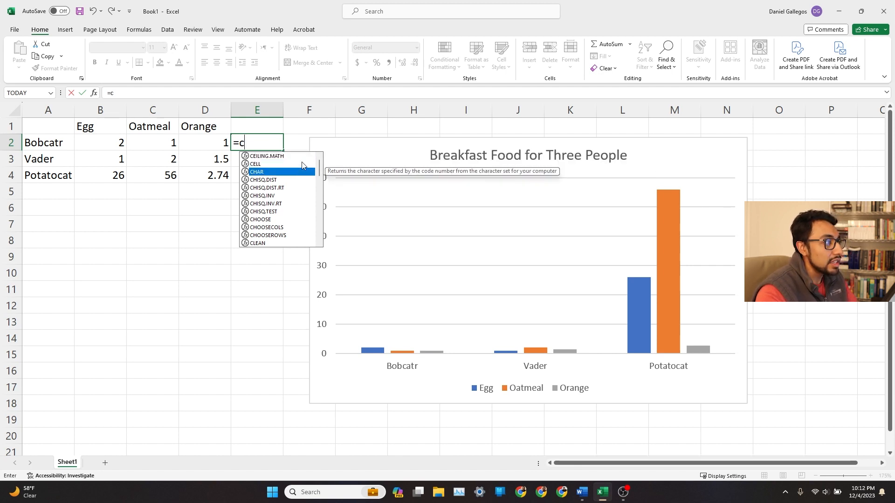
key(Down)
key(Down)
key(Down)
key(Down)
key(Down)
key(Down)
key(Down)
key(Down)
key(Down)
key(Down)
key(Down)
key(Down)
key(Down)
key(Down)
key(Down)
key(Down)
key(Down)
key(Down)
key(Down)
key(Down)
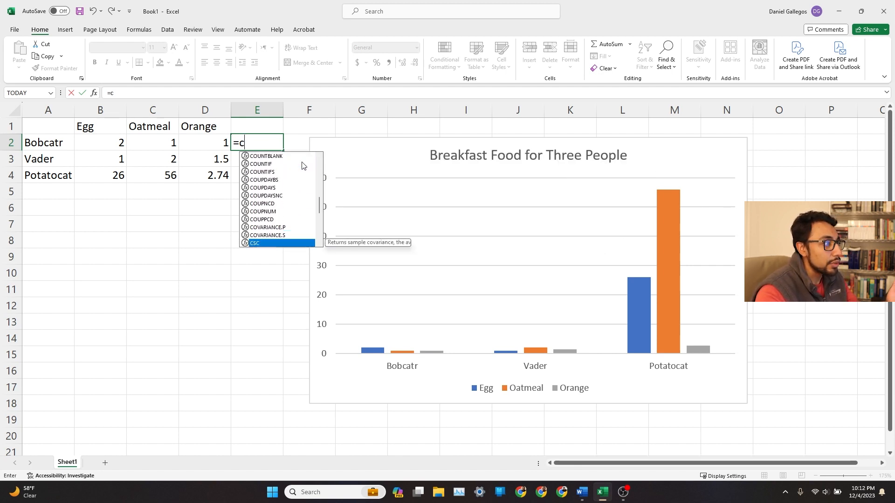
key(Up)
key(Up)
key(Up)
key(Up)
key(Up)
key(Up)
key(Up)
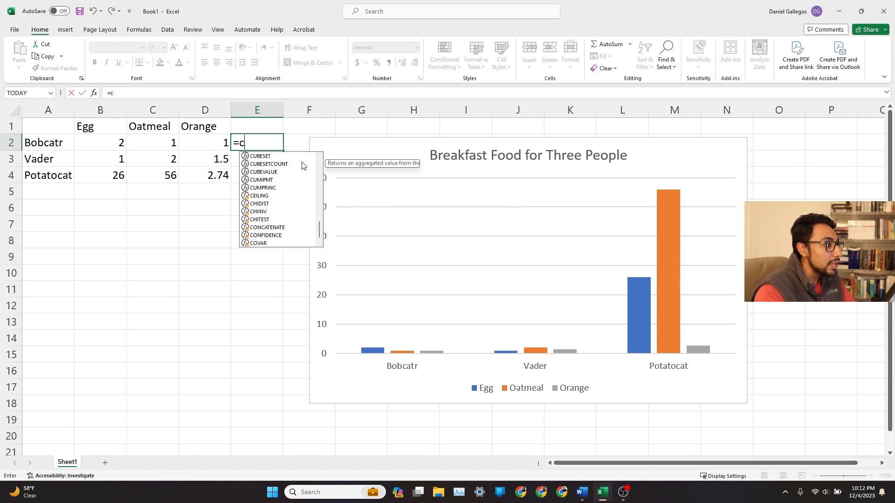
key(Down)
key(Down)
key(Up)
key(Up)
key(Up)
key(Up)
key(Up)
key(Up)
key(Up)
key(Up)
key(Up)
key(Down)
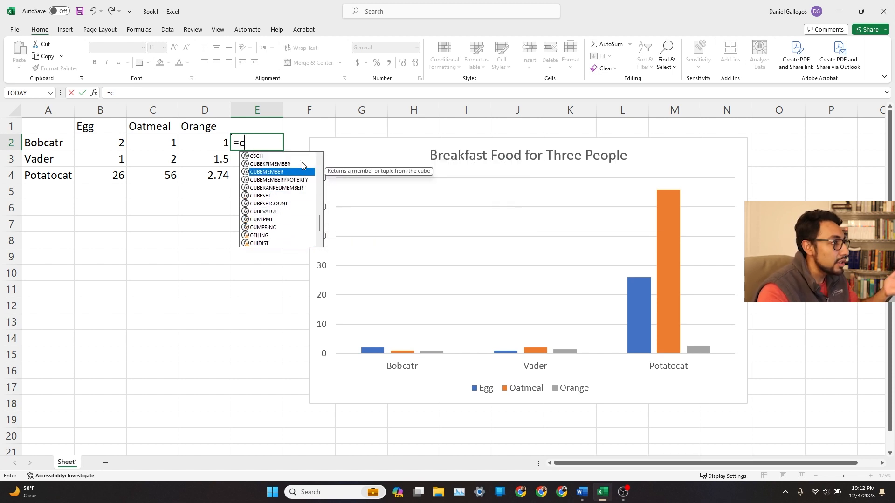
key(BackSpace)
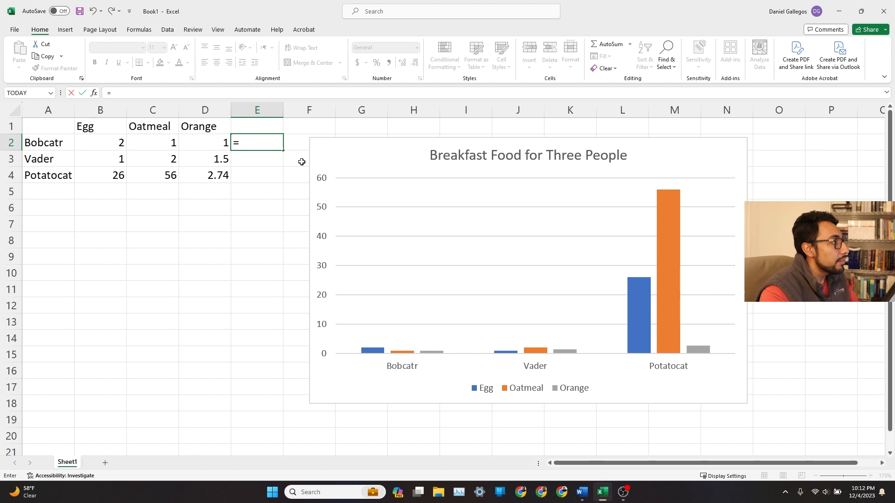
Insert the SUM function from the Math & Trig function library into E2.
click(146, 28)
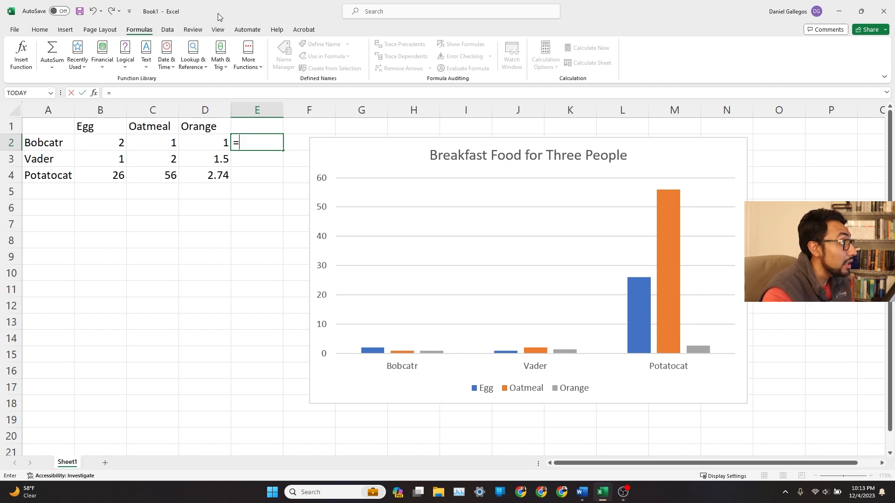
click(220, 60)
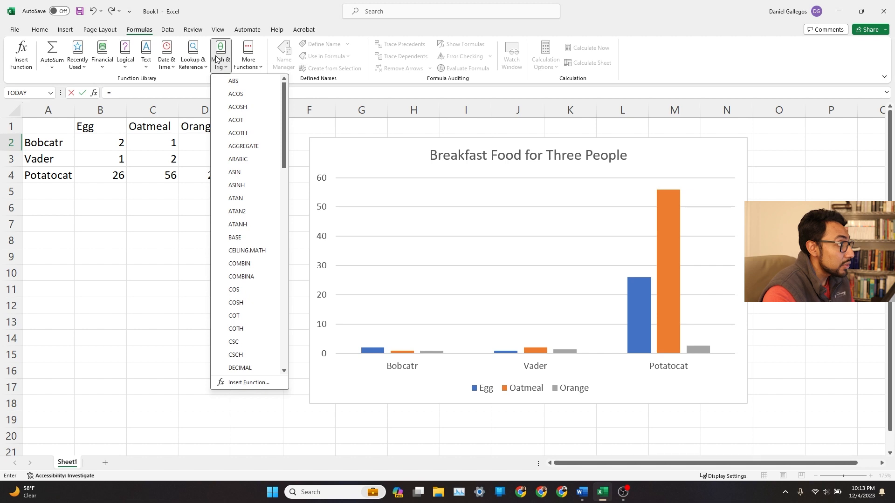
scroll(254, 154, down, 15)
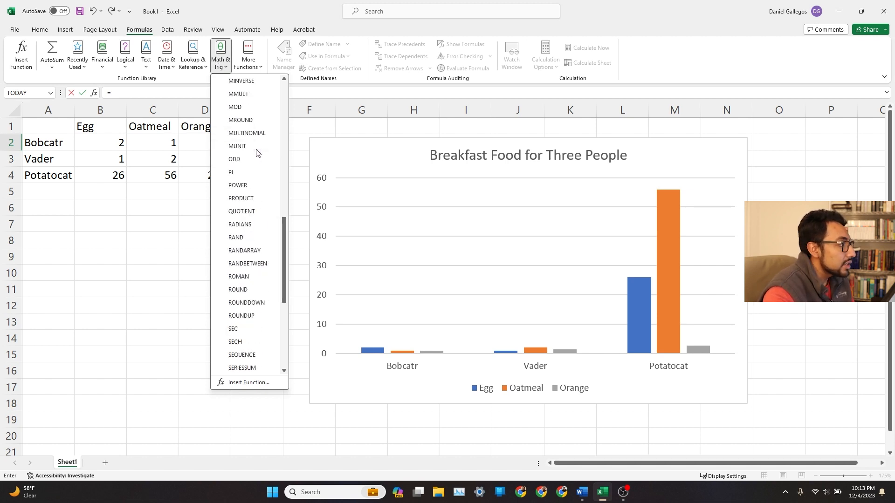
scroll(257, 155, down, 2)
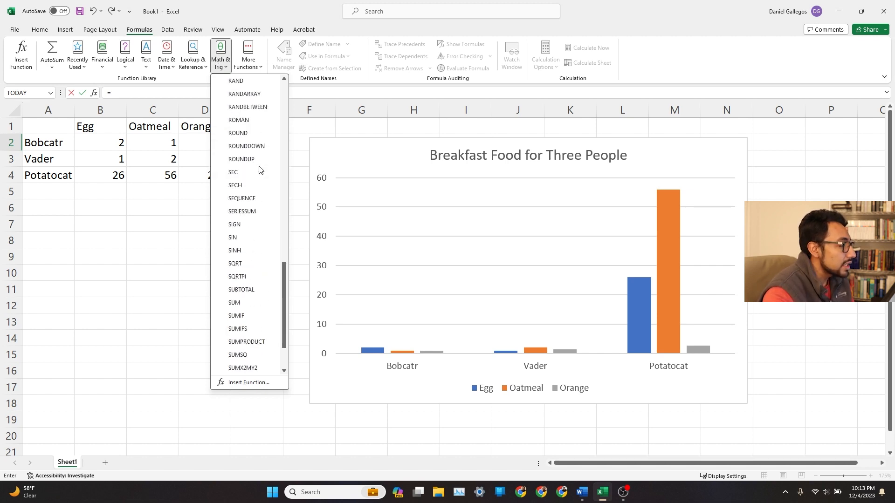
click(242, 306)
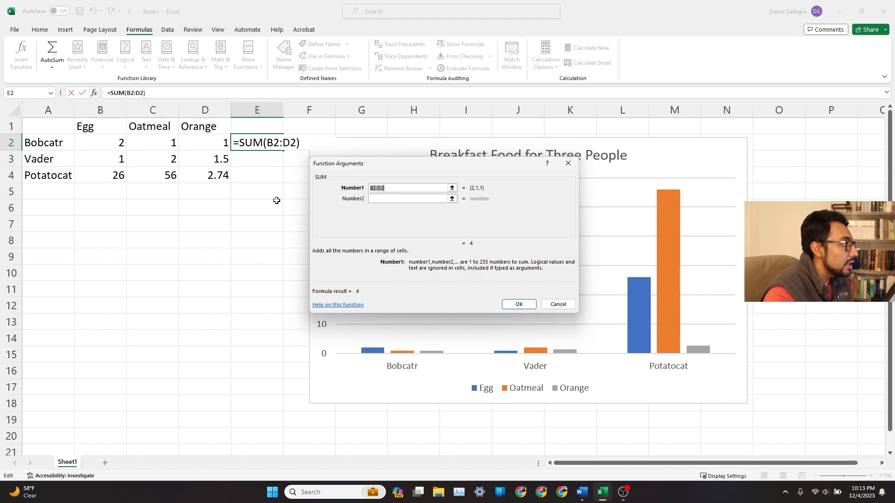
Set the SUM argument to the range B2:D2 and confirm the formula in E2.
mouse_move(404, 169)
mouse_down()
mouse_move(444, 187)
mouse_move(393, 178)
mouse_up()
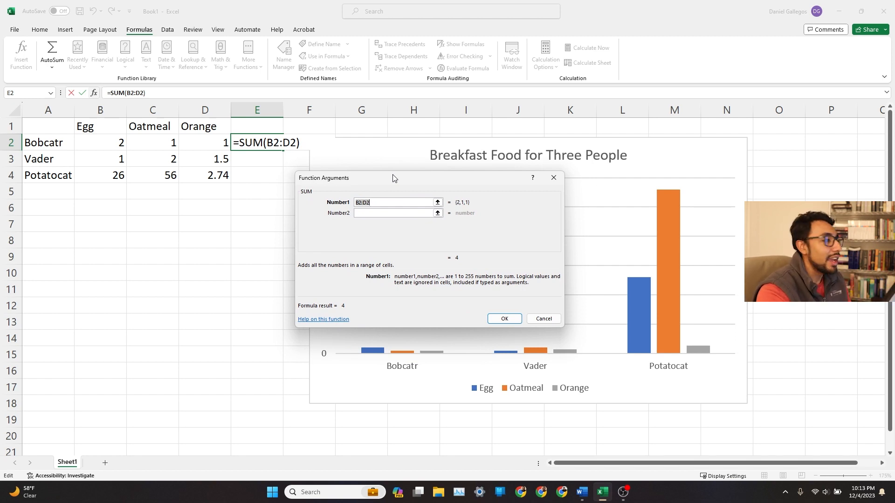
click(437, 205)
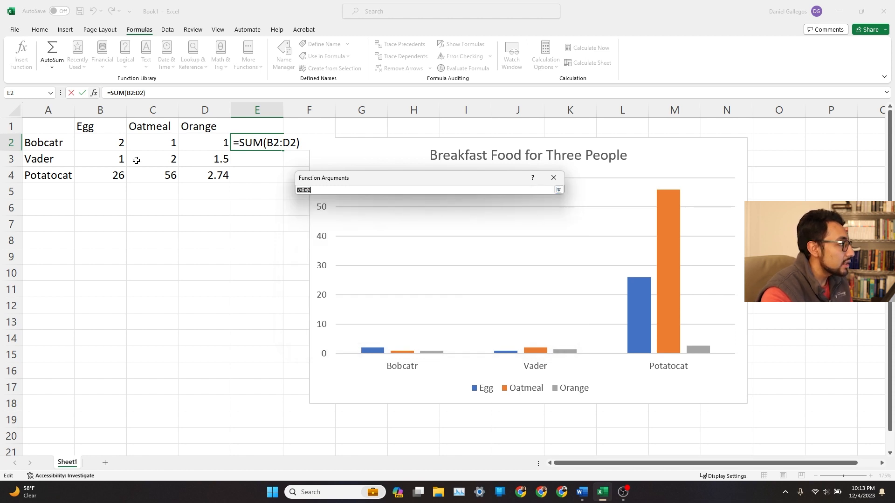
click(558, 189)
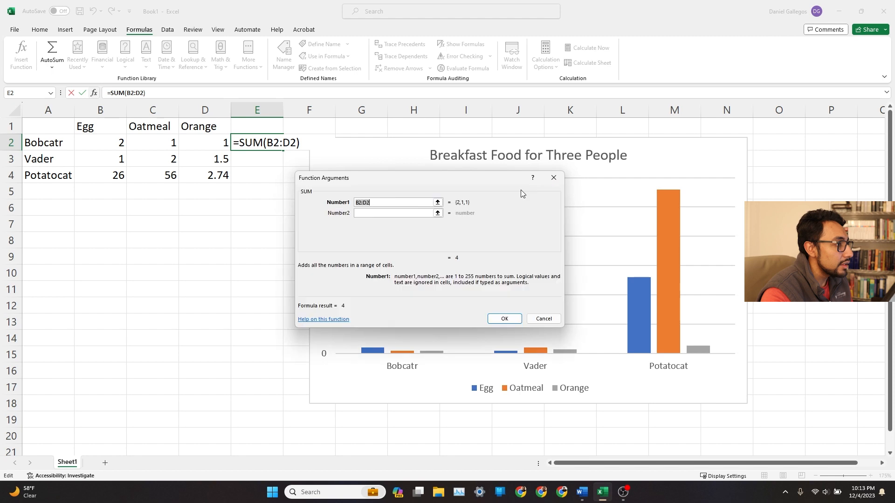
click(437, 203)
drag(111, 145, 195, 145)
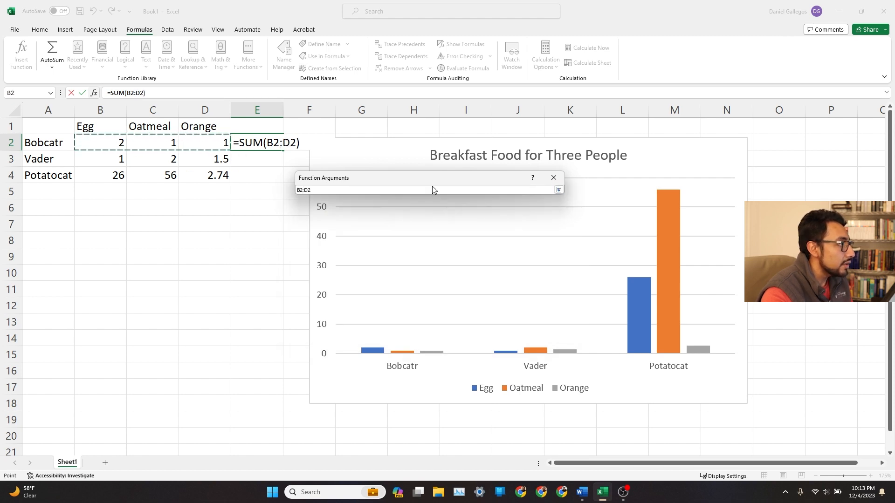
click(558, 190)
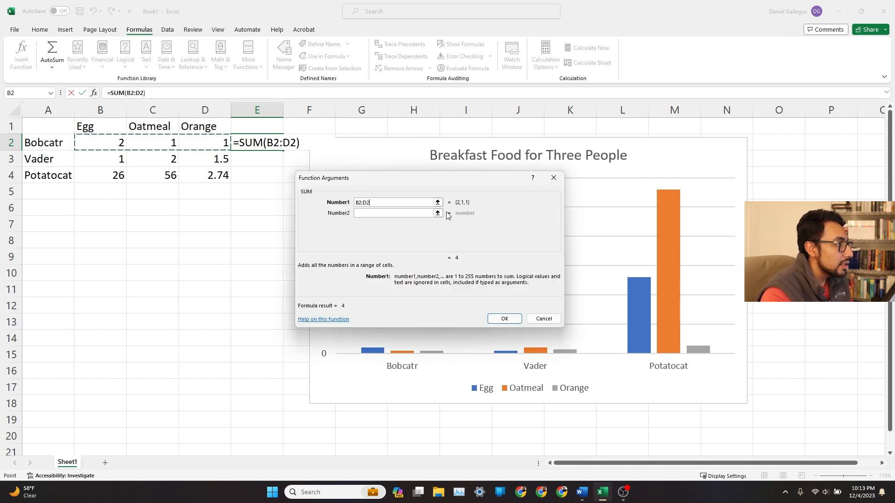
click(506, 318)
click(285, 226)
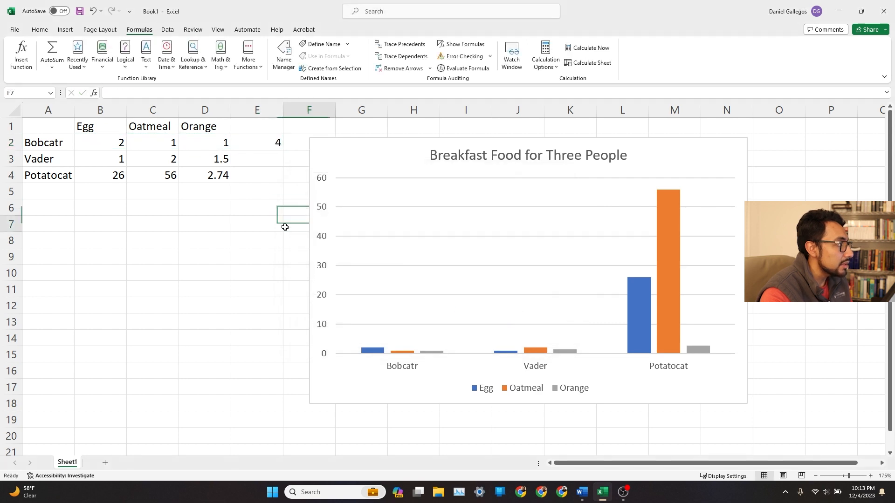
click(273, 145)
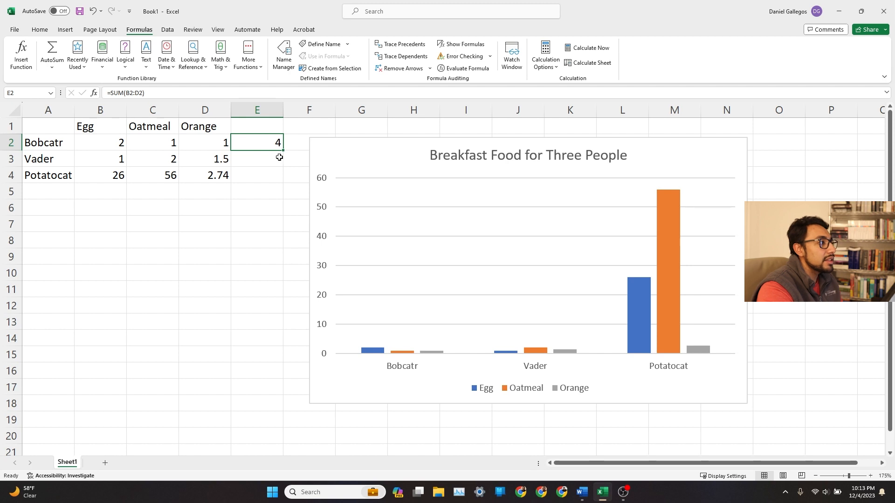
Enter a SUM formula in E3 that totals B3:D3.
click(264, 164)
click(262, 181)
click(261, 154)
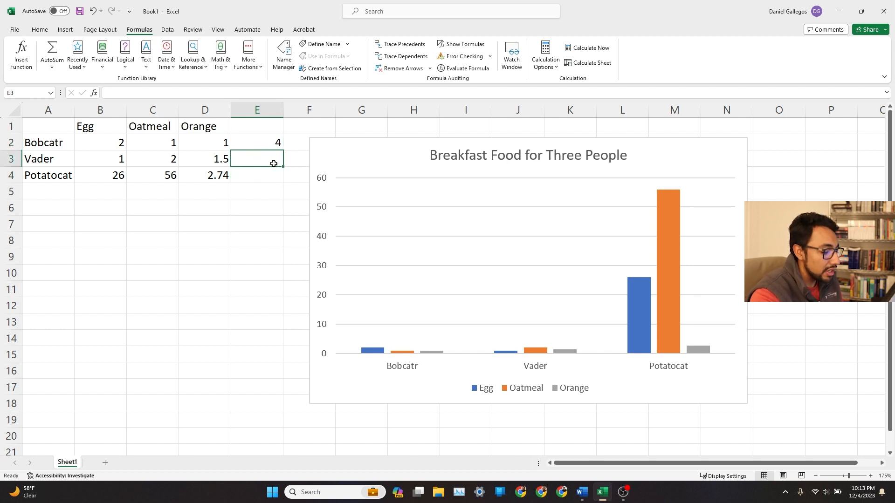
text(=SUM()
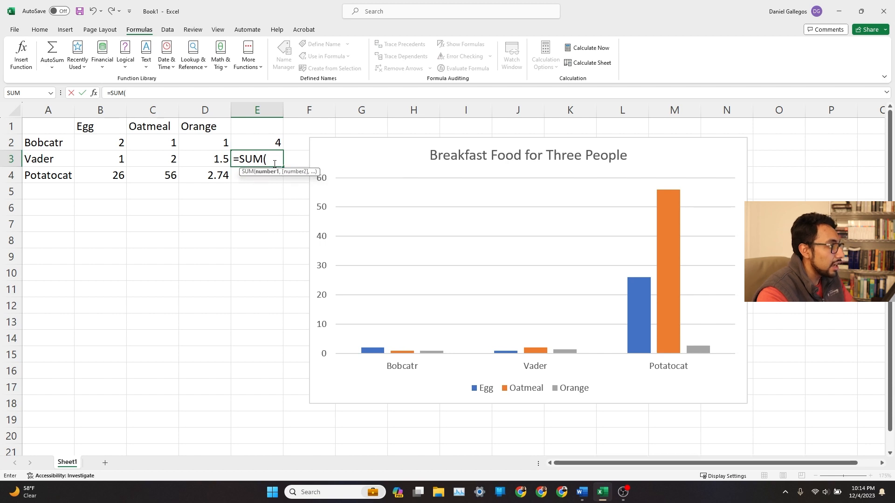
text(B3:)
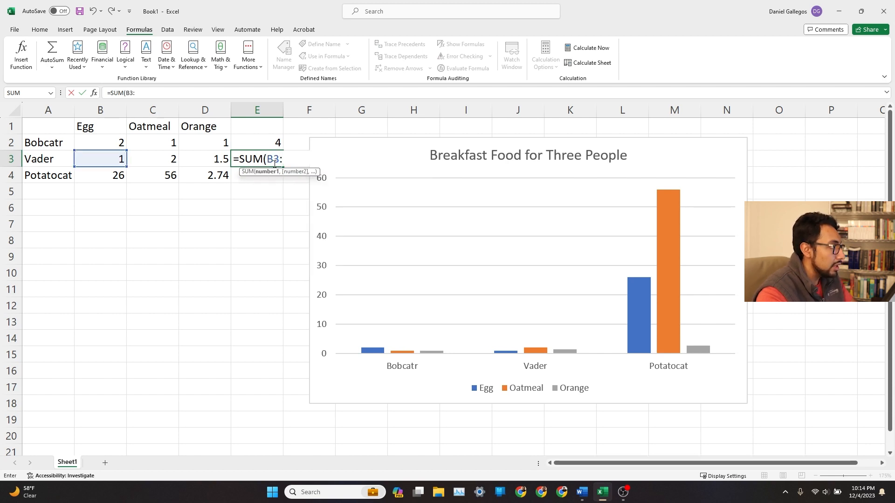
text(D3:)
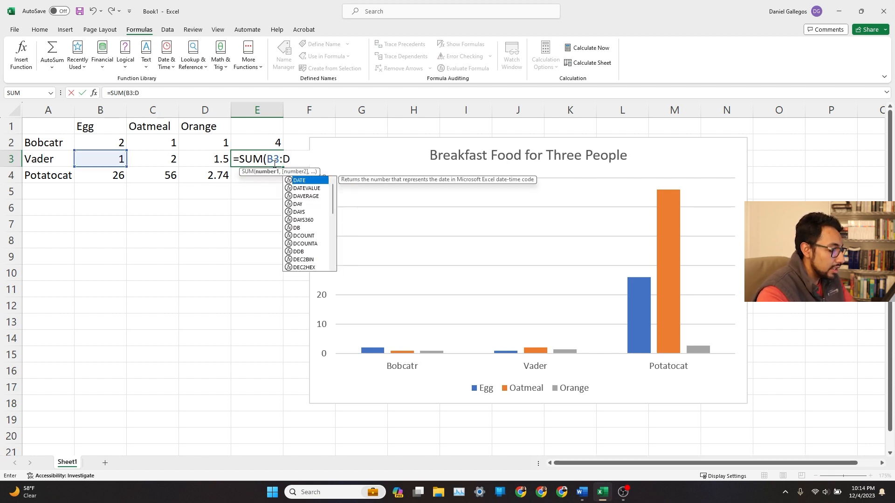
key(BackSpace)
text())
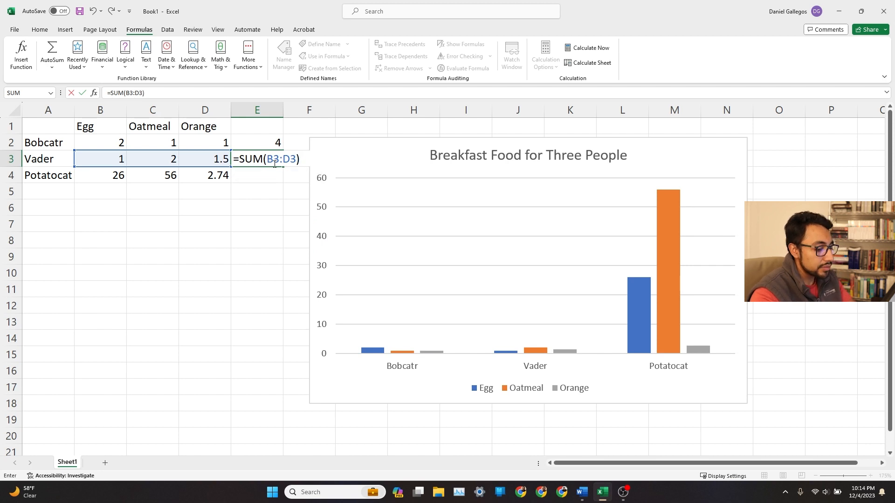
key(Return)
Clear the SUM formula from E3.
click(274, 162)
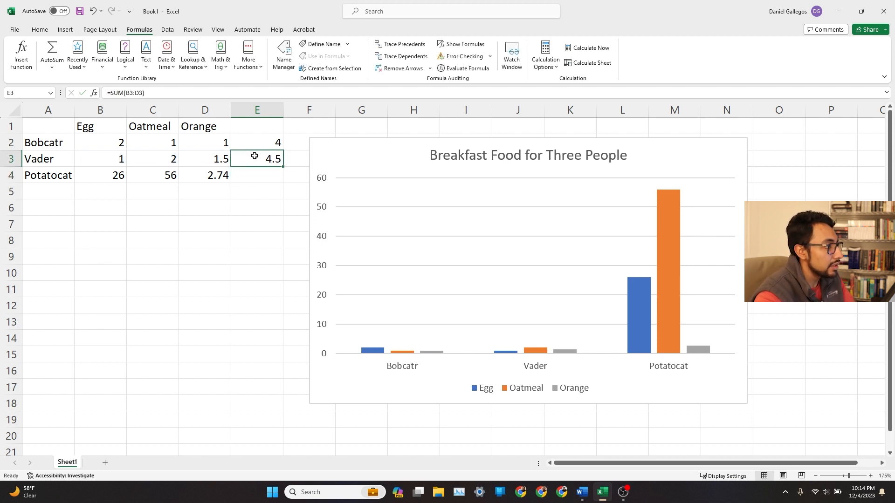
double_click(274, 158)
drag(279, 159, 266, 159)
click(121, 208)
key(Escape)
click(186, 253)
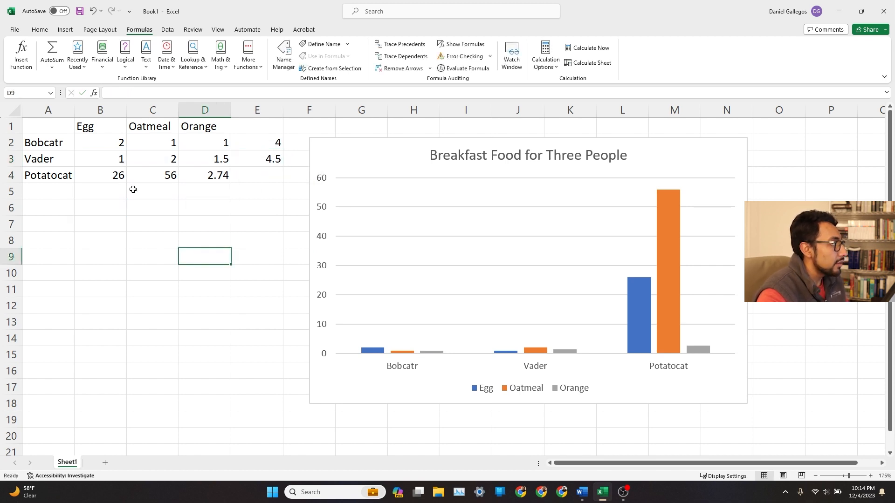
click(106, 160)
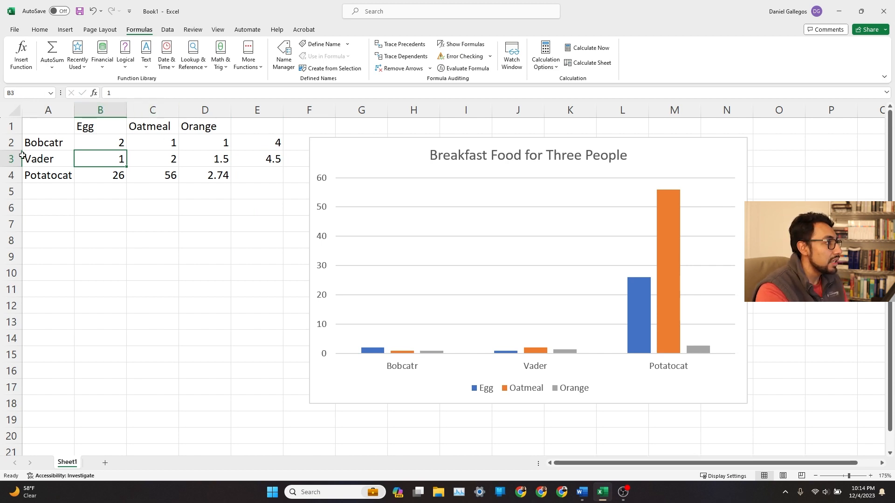
click(268, 160)
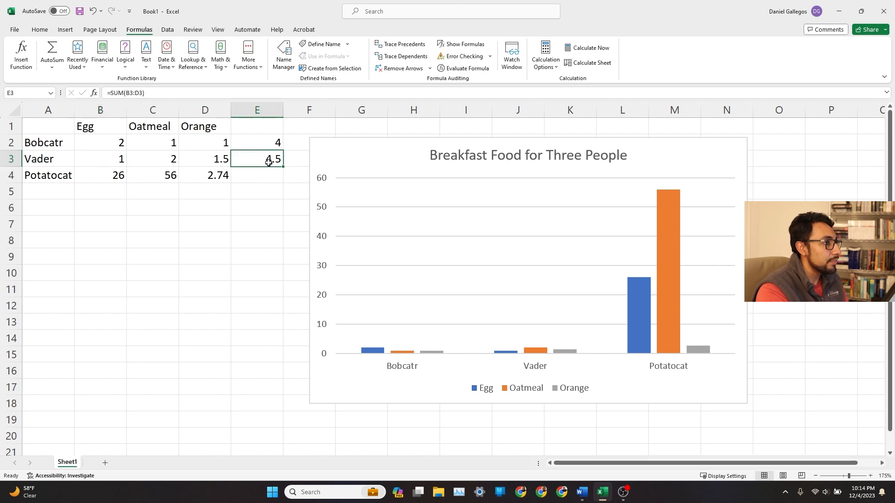
key(Delete)
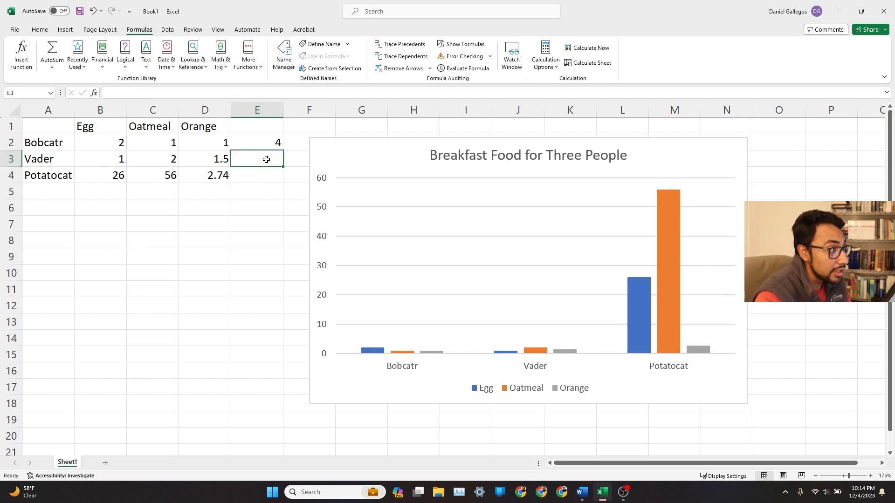
Fill the SUM formula from E2 down through E4, undoing the fill each time.
click(264, 141)
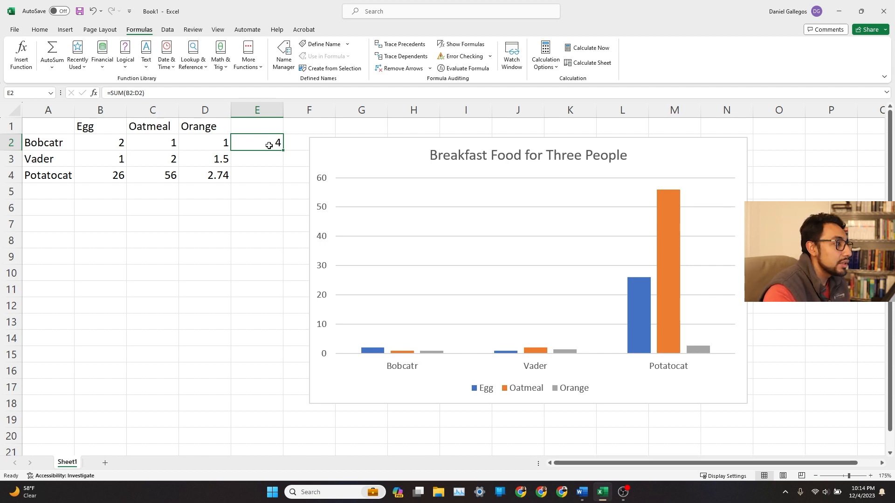
drag(283, 150, 283, 183)
click(287, 219)
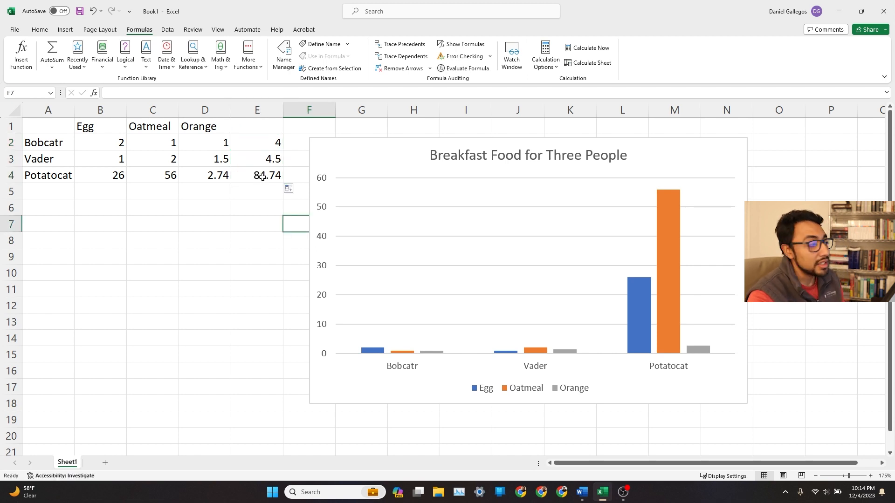
key(ctrl+z)
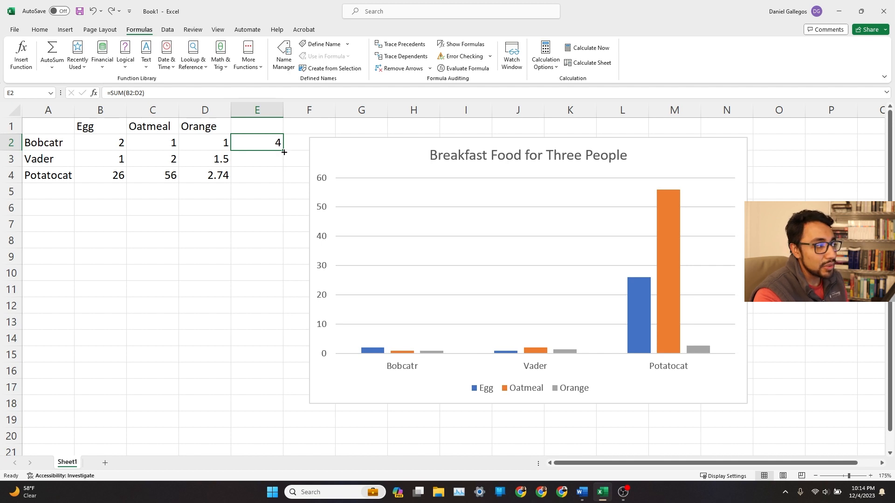
drag(282, 152, 281, 182)
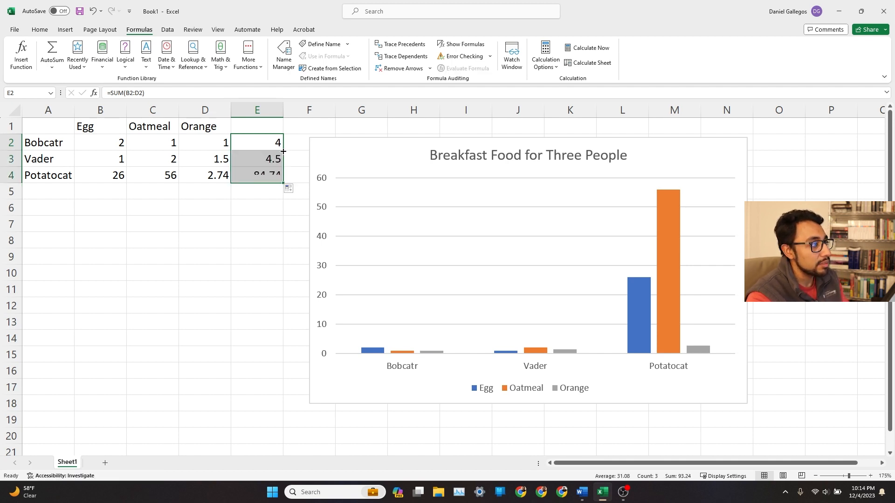
click(275, 220)
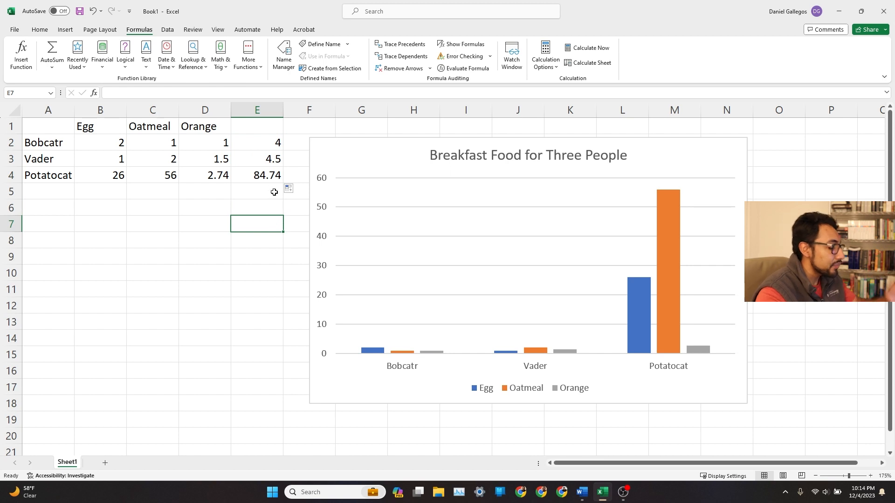
key(ctrl+z)
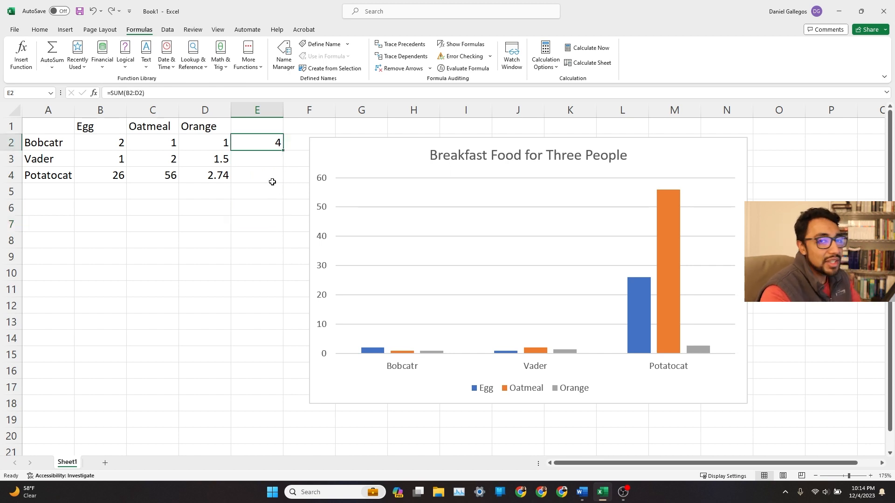
Fill the SUM formula from E2 down through E4.
click(266, 211)
click(154, 306)
click(263, 289)
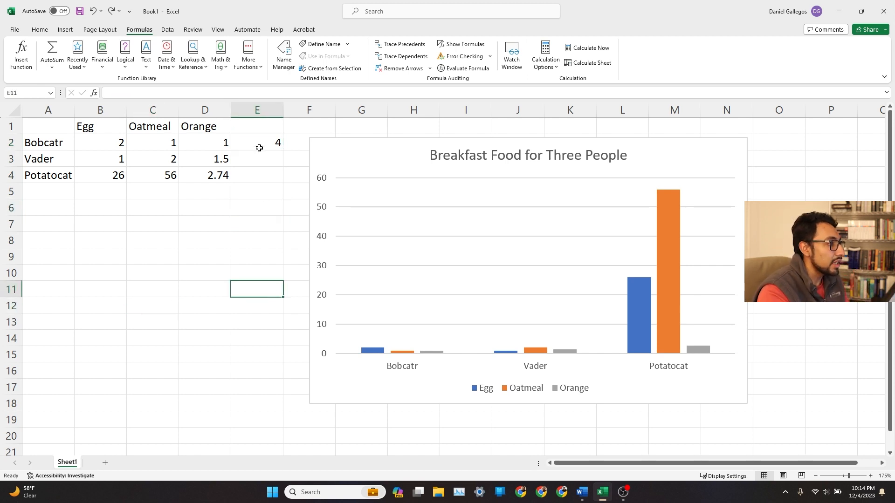
click(268, 143)
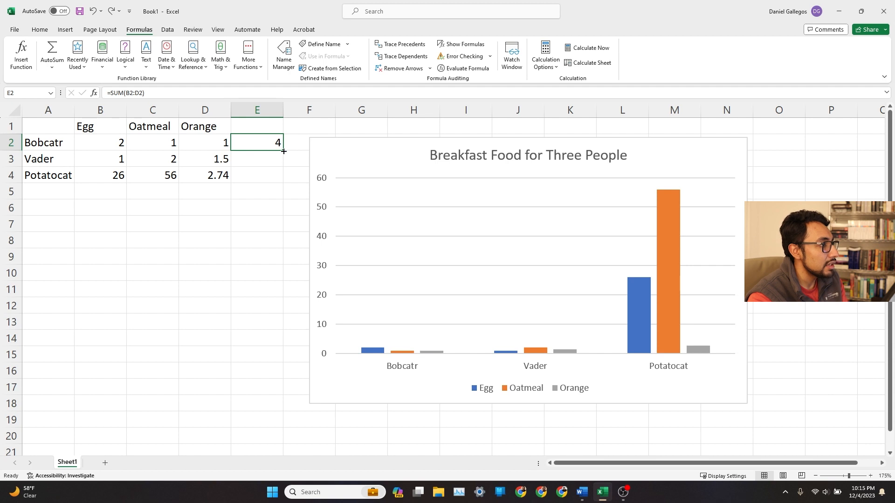
drag(283, 152, 283, 181)
click(286, 225)
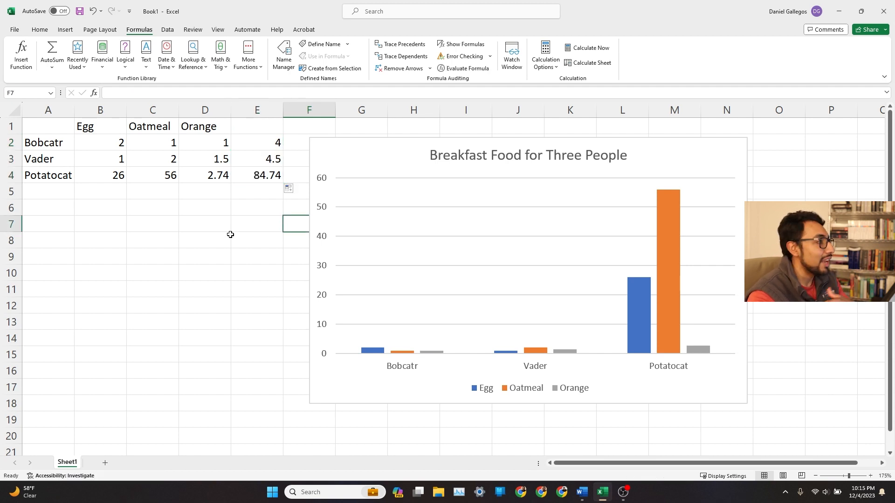
Enter the header Sum in E1.
click(272, 132)
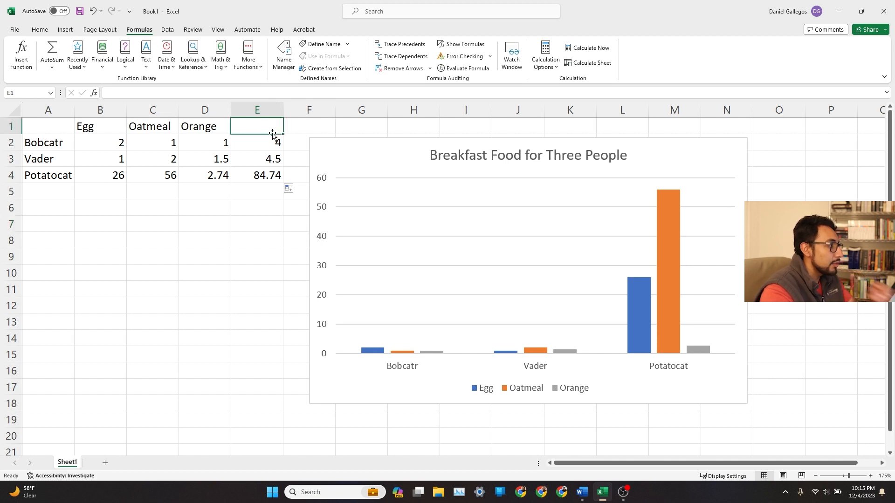
text(Sum)
key(Tab)
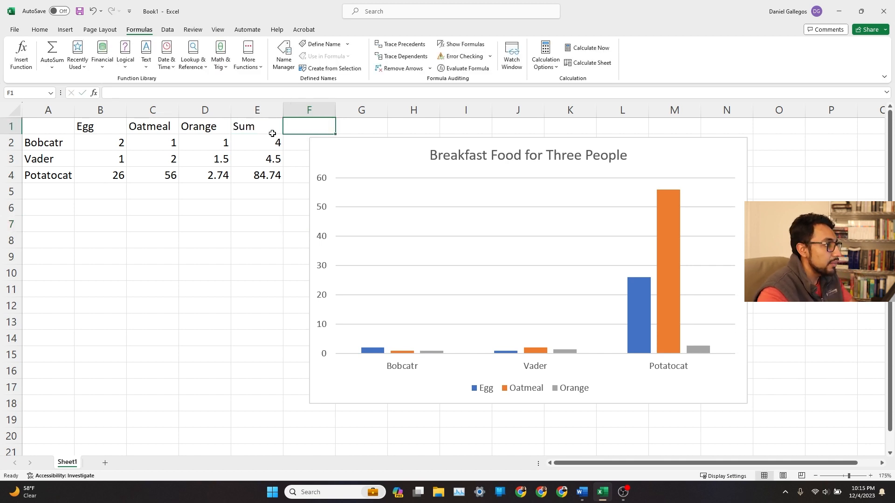
Move the chart to the right so it starts near column H, clear of the table.
click(373, 150)
drag(321, 148, 409, 152)
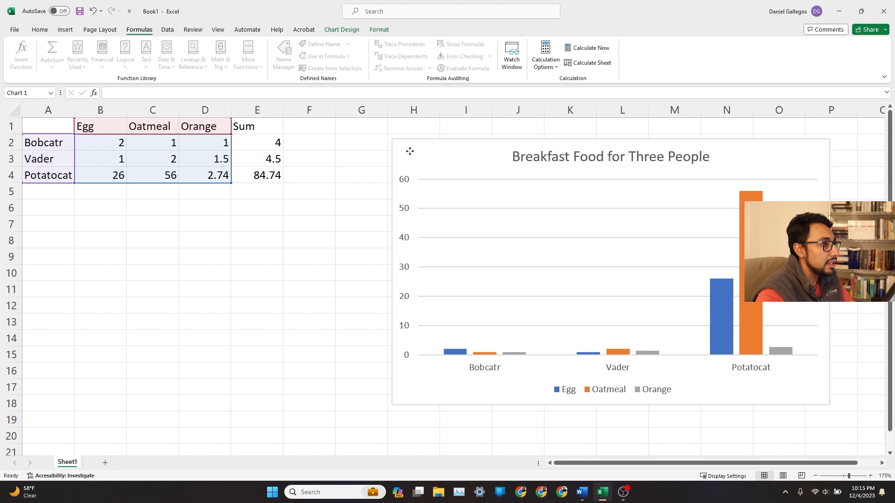
Enter the header Average in F1.
click(289, 127)
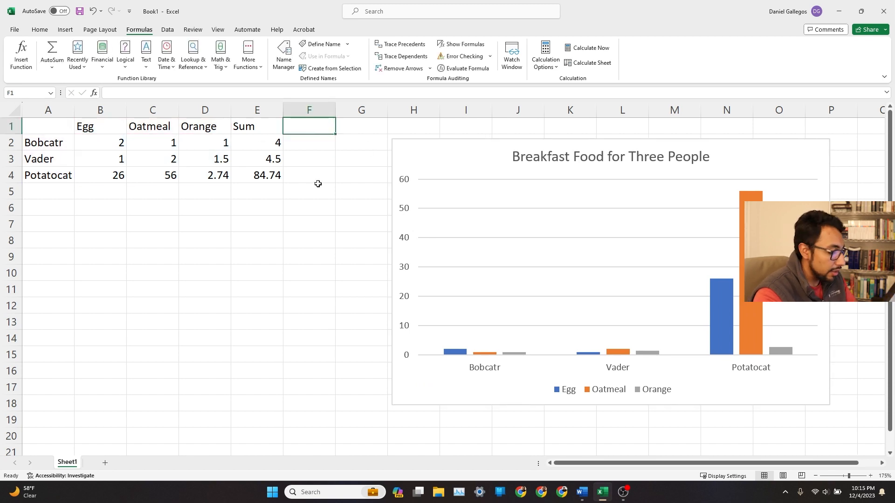
text(Average)
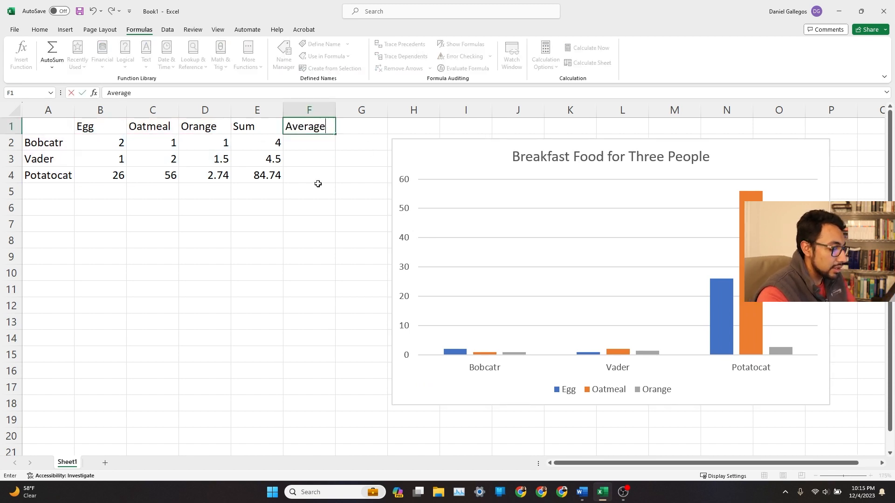
key(Return)
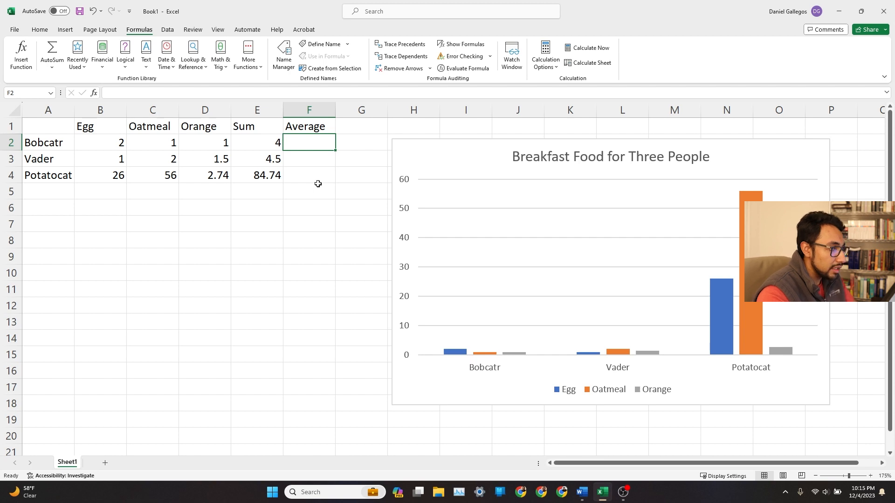
Start a formula in F2 and insert the AVERAGE function from the suggestions beginning with a.
text(=)
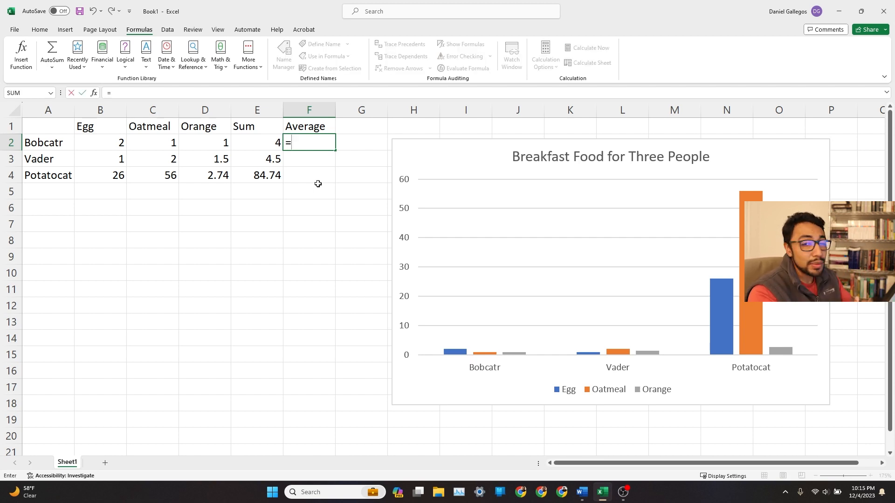
text(a)
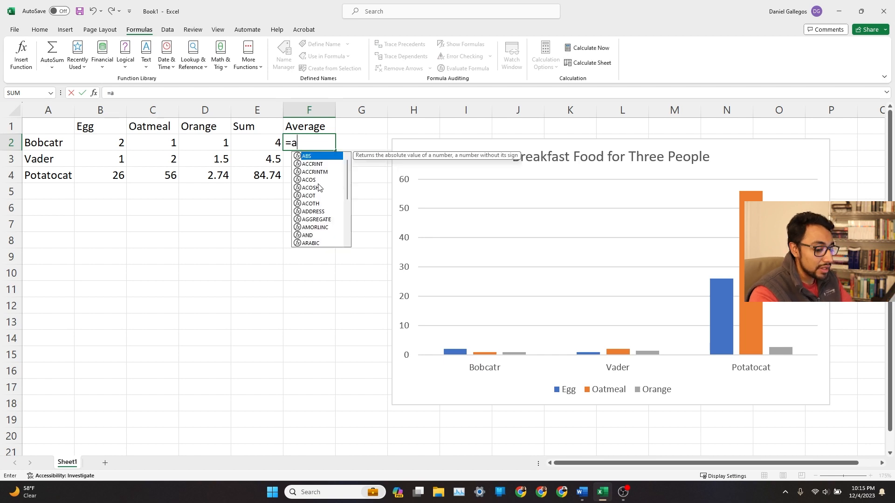
key(Down)
key(Down)
key(Down)
key(Down)
key(Down)
key(Down)
key(Down)
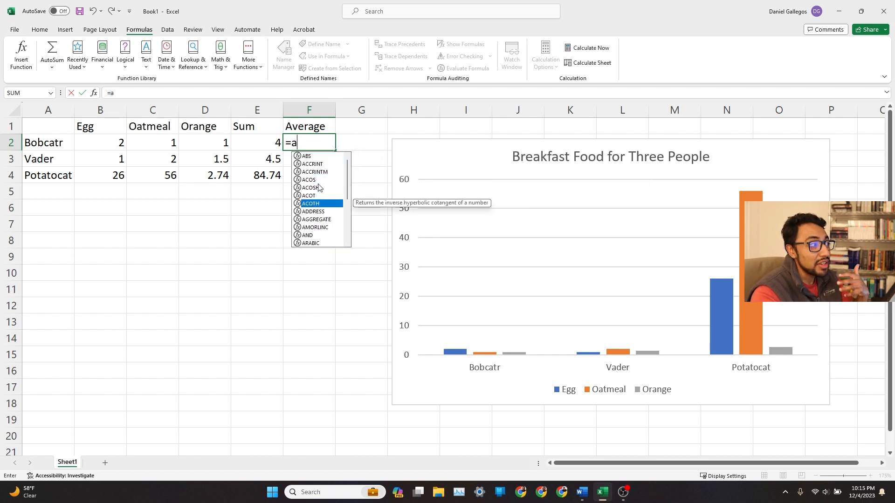
key(Down)
key(Down)
key(Down)
key(Down)
key(Down)
key(Down)
key(Down)
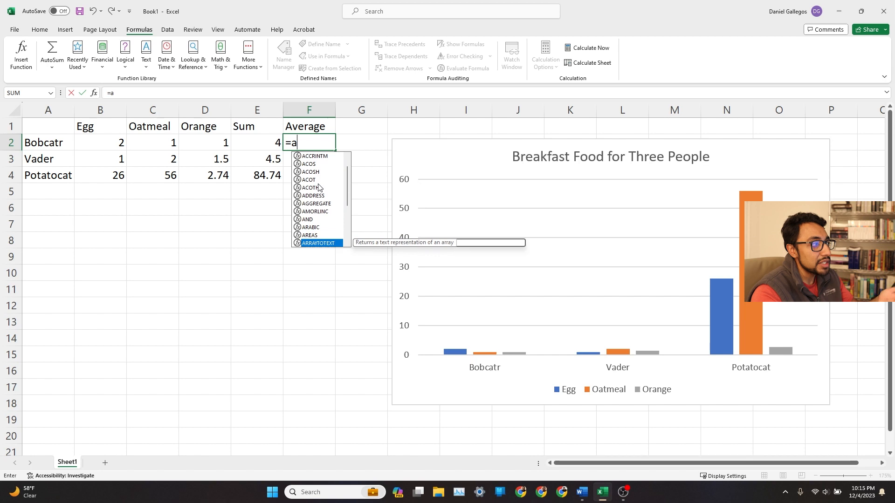
key(Down)
key(Down)
key(Down)
key(Down)
key(Down)
key(Down)
key(Down)
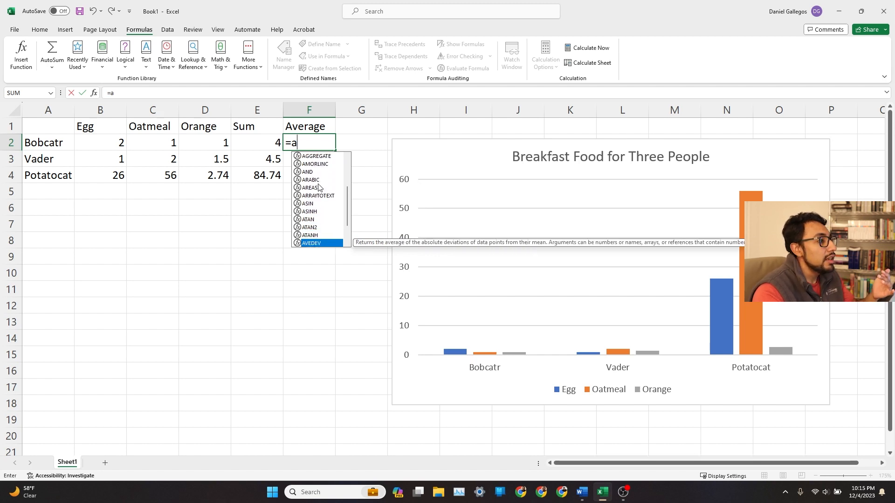
key(Down)
key(Up)
key(Up)
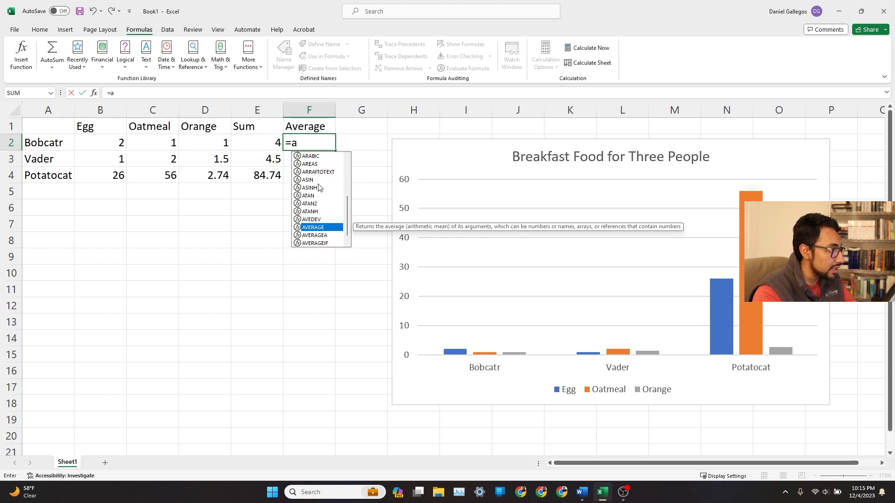
key(Tab)
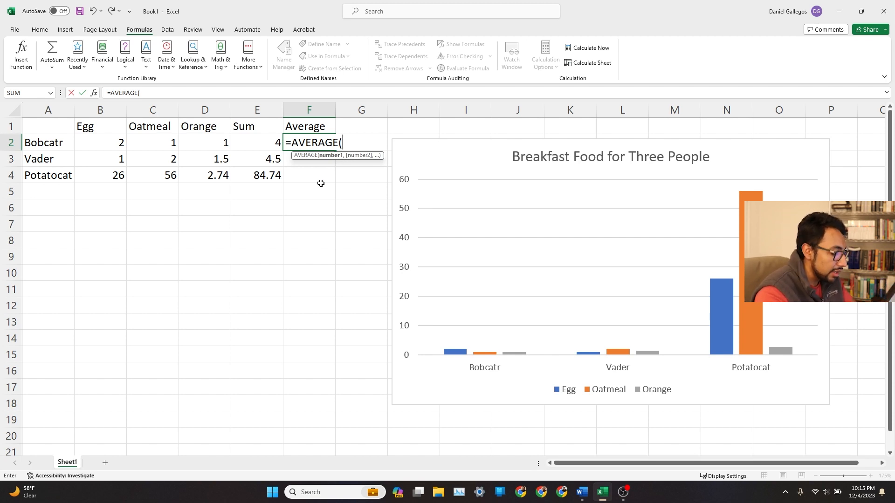
Complete the formula in F2 as =AVERAGE(B2:D2) averaging the three food columns.
text(B2:)
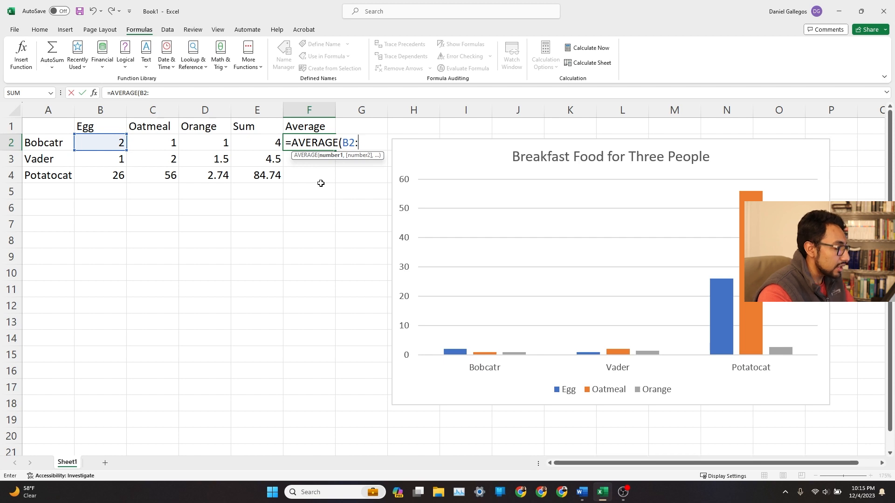
text(E2)
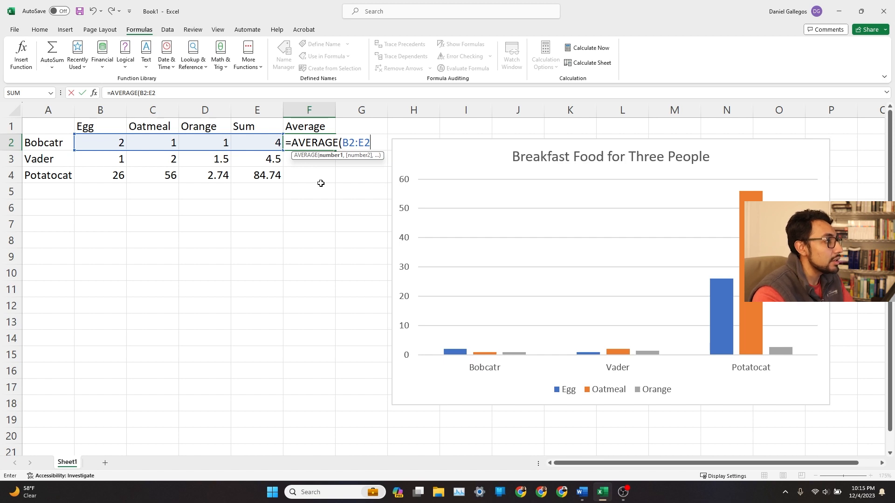
key(BackSpace)
key(BackSpace)
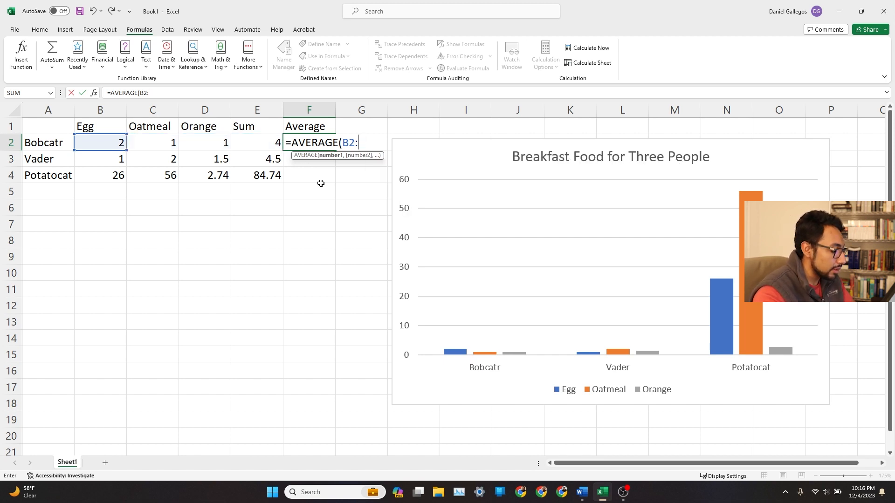
text(D2)
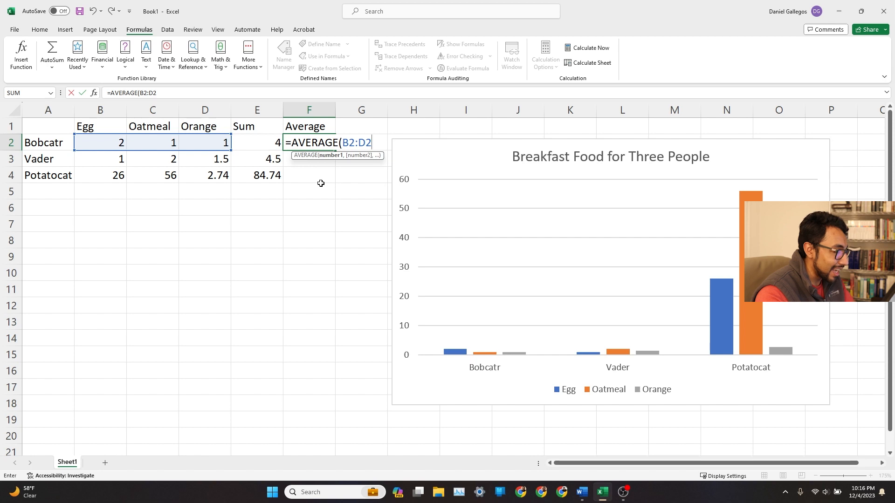
text())
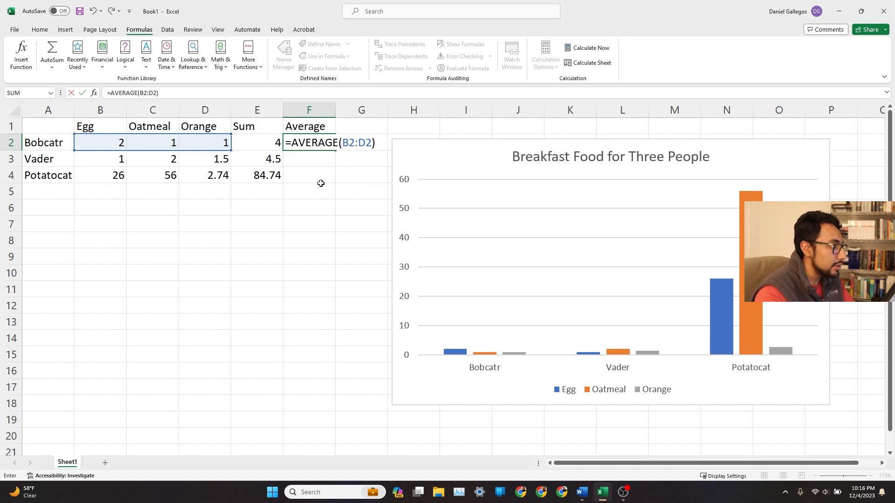
key(Return)
Fill the F2 average formula down through F4.
click(324, 146)
drag(337, 153, 337, 181)
click(364, 190)
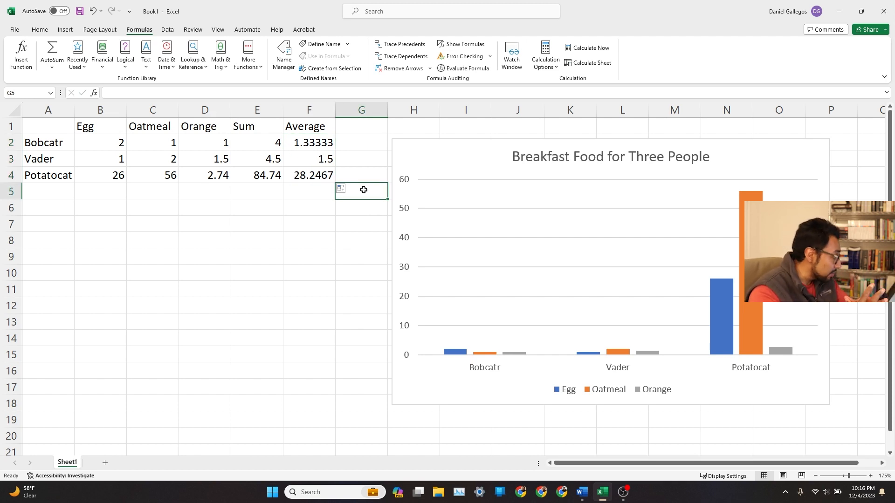
click(354, 124)
text(=COUNT()
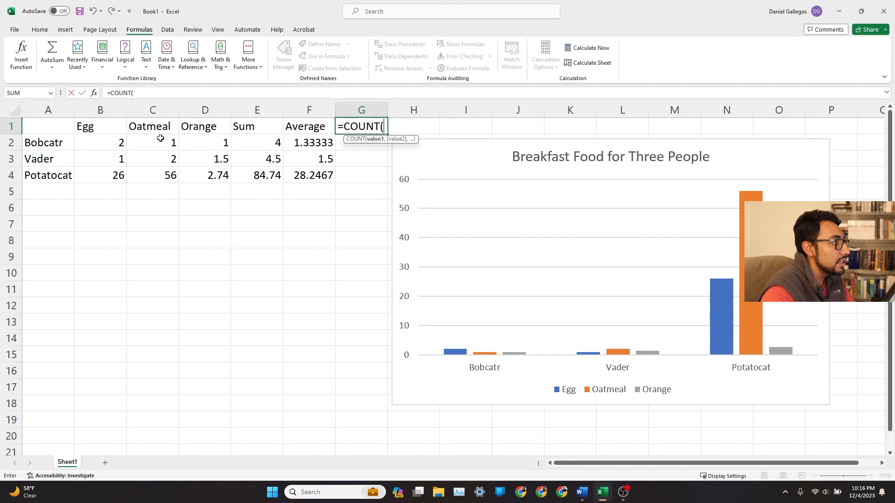
drag(113, 146, 261, 146)
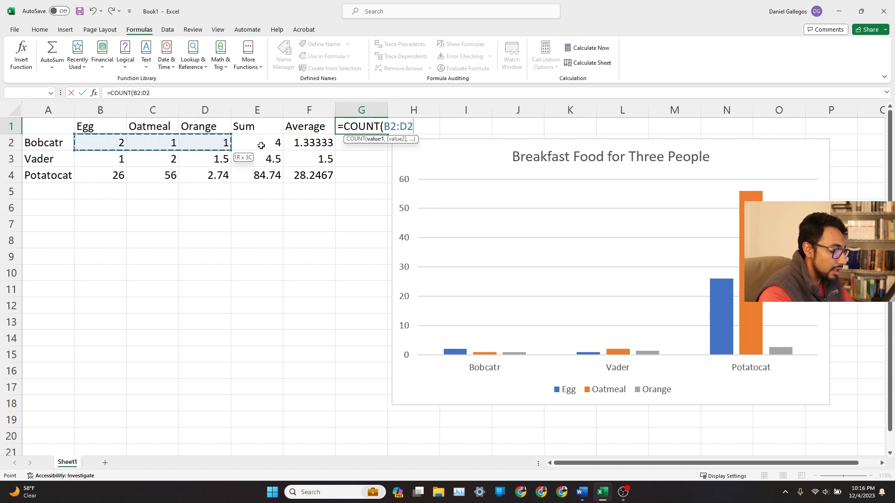
text())
key(Return)
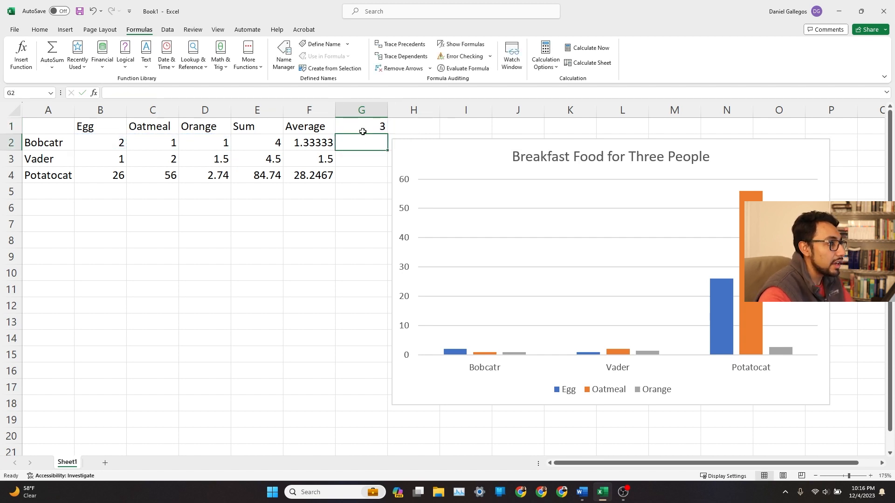
key(ctrl+z)
Enter the header Count in G1 and the formula =COUNT(B2:D2) in G2.
text(Count)
key(Return)
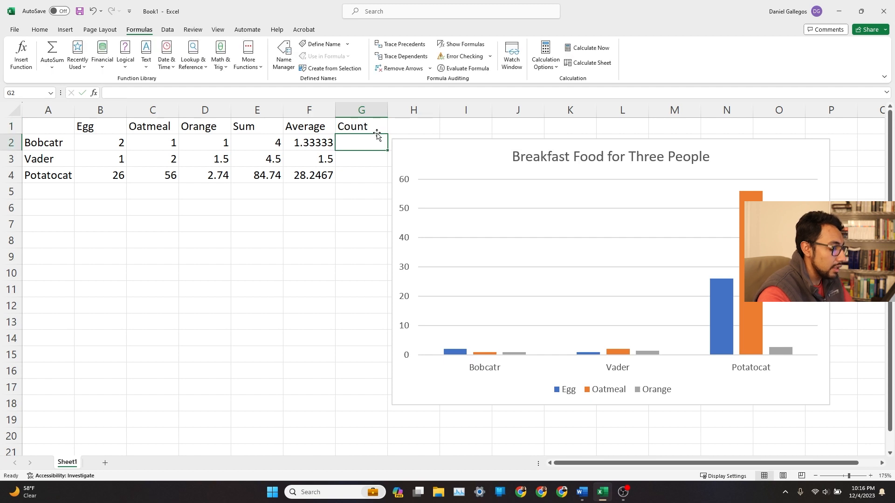
text(=COUNT()
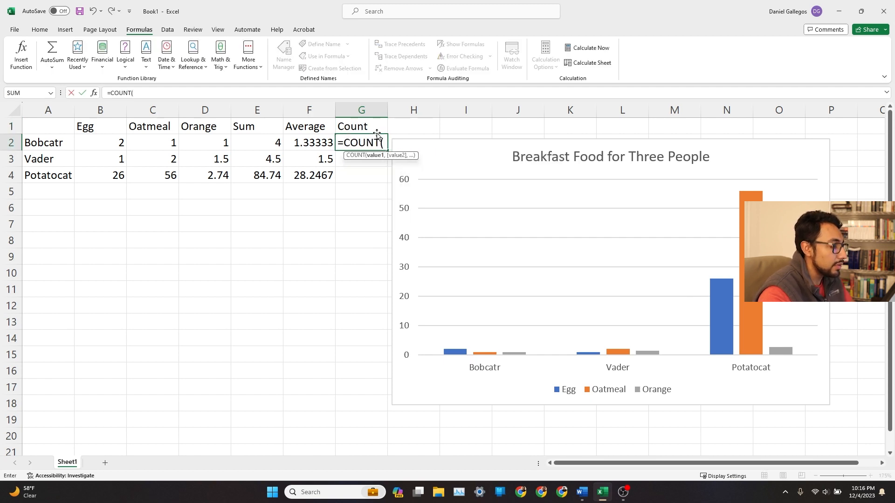
text(B2:E)
key(BackSpace)
key(BackSpace)
key(BackSpace)
key(BackSpace)
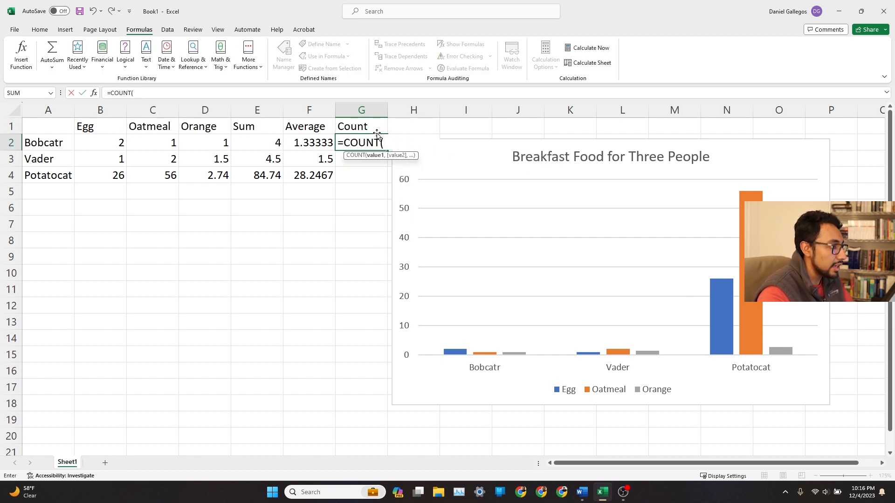
text(B2:D2))
key(Return)
Fill the G2 count formula down through G4.
click(383, 144)
click(389, 152)
click(383, 146)
drag(388, 150, 387, 182)
click(359, 213)
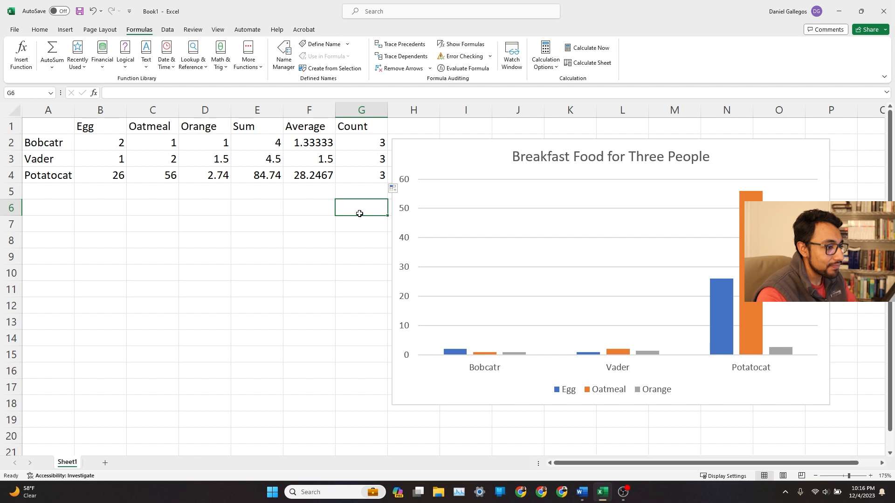
scroll(185, 261, down, 1)
scroll(234, 250, up, 1)
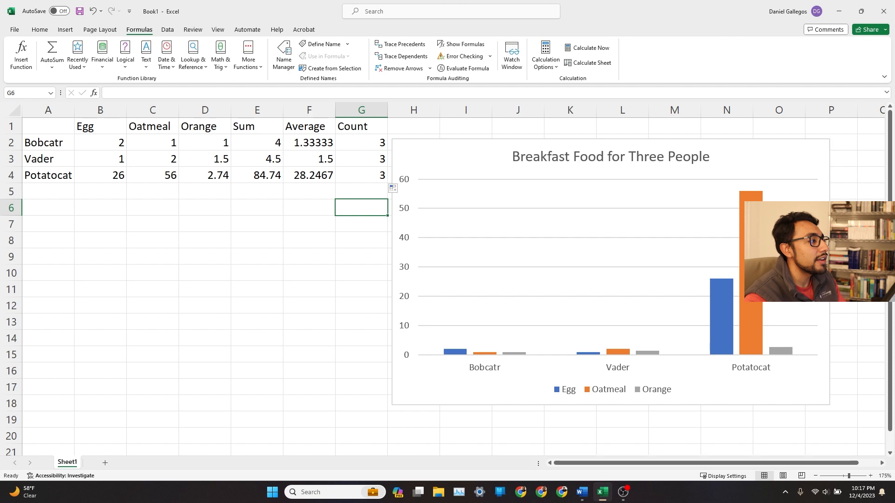
click(367, 278)
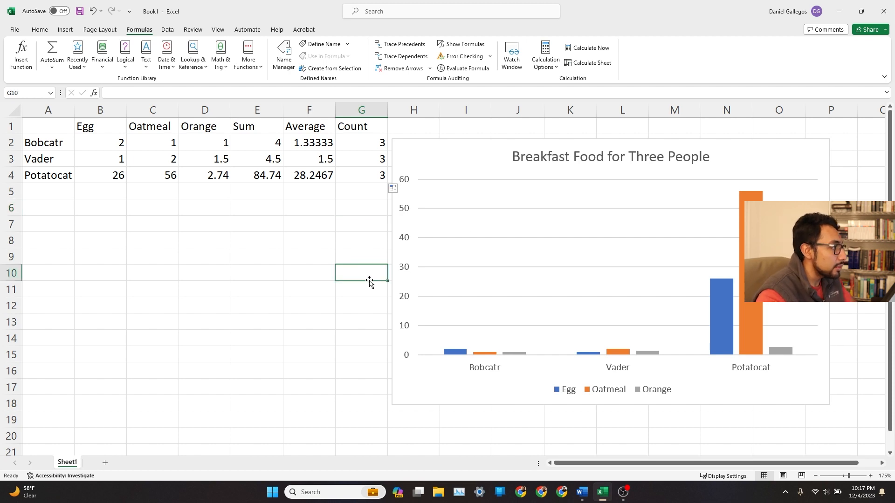
Rename the worksheet to Fundamentals.
double_click(68, 462)
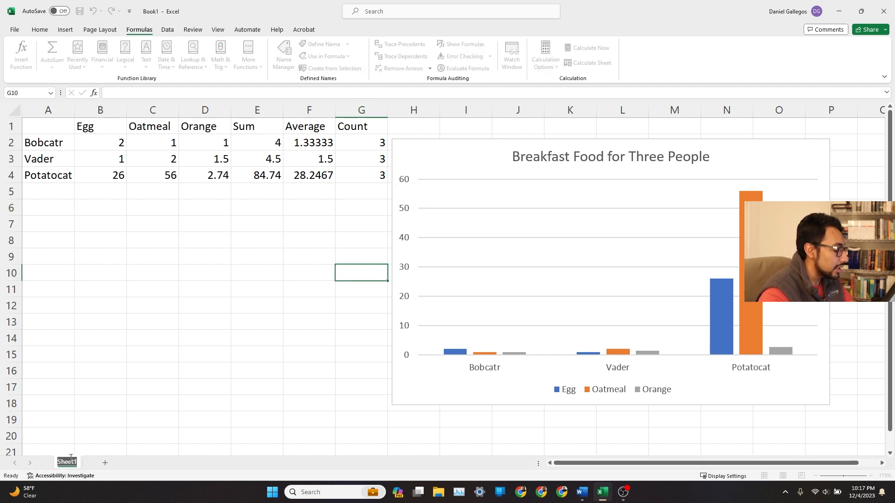
text(Fundamentals)
key(Return)
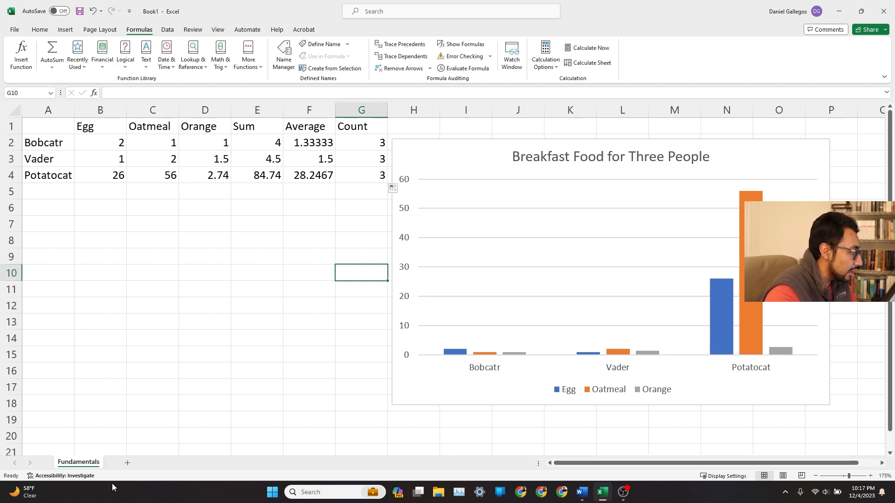
Add a new worksheet and name it Intermediate.
click(127, 463)
double_click(116, 462)
text(Intermediate)
key(Return)
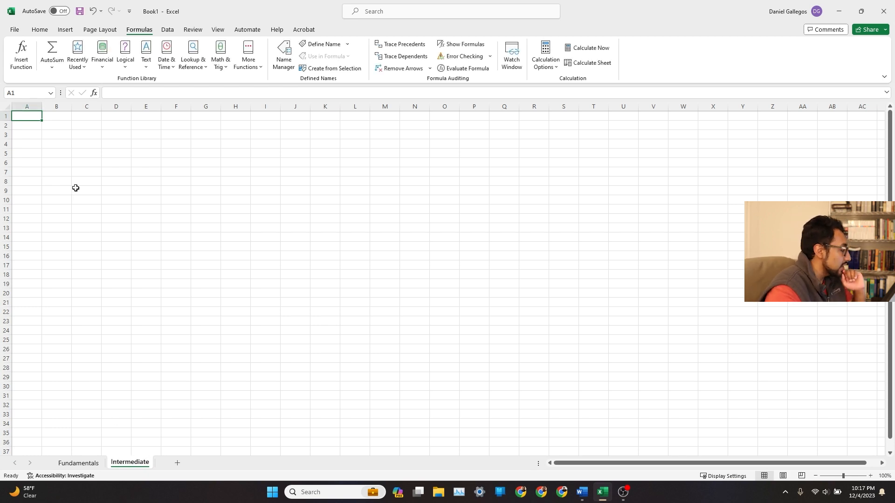
click(146, 135)
click(223, 155)
click(40, 30)
click(92, 202)
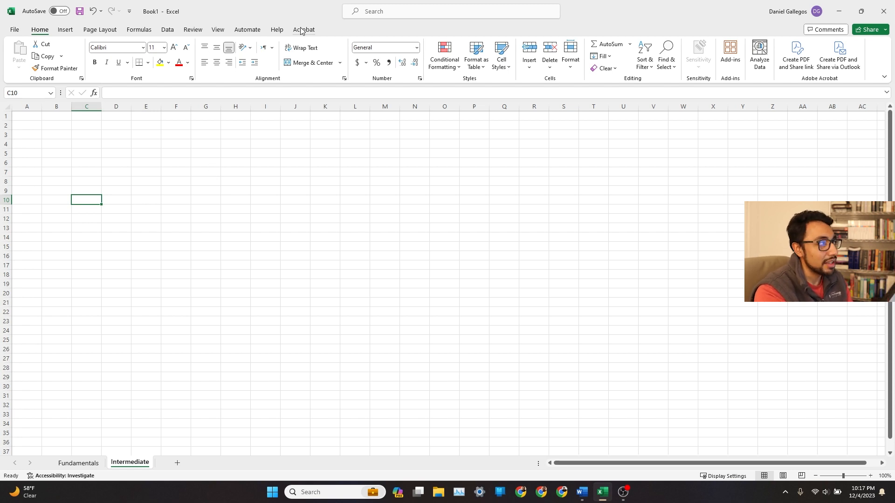
click(223, 148)
click(30, 117)
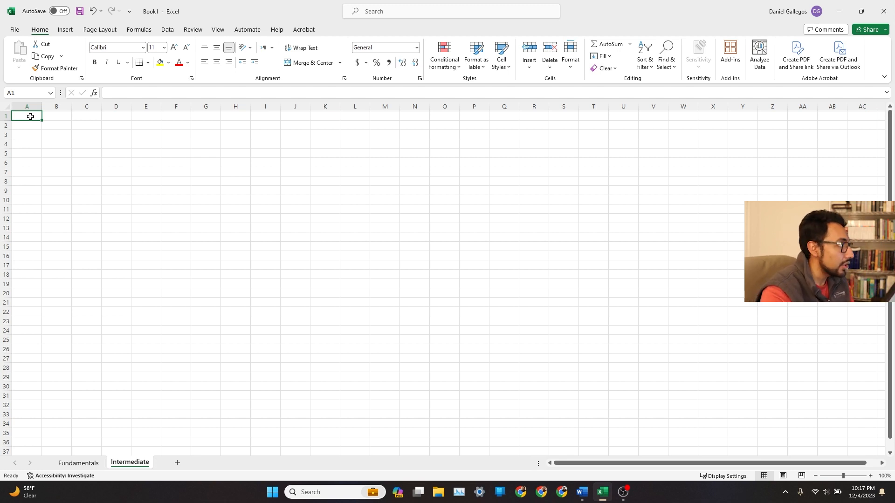
Open the ribbon customization options and browse the Home tab's Font group commands.
click(14, 29)
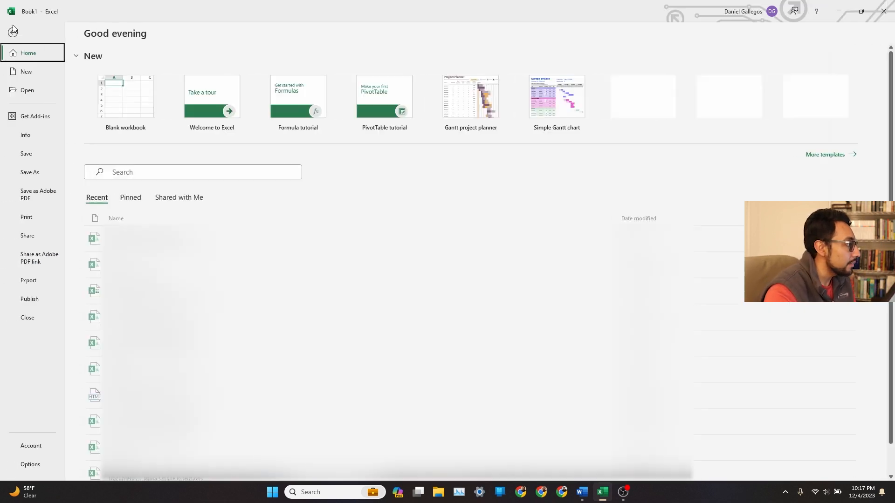
click(39, 466)
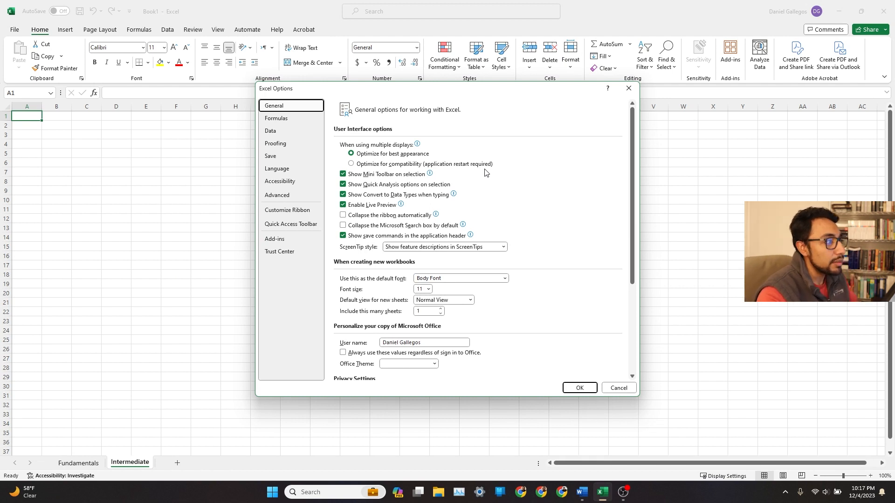
click(307, 210)
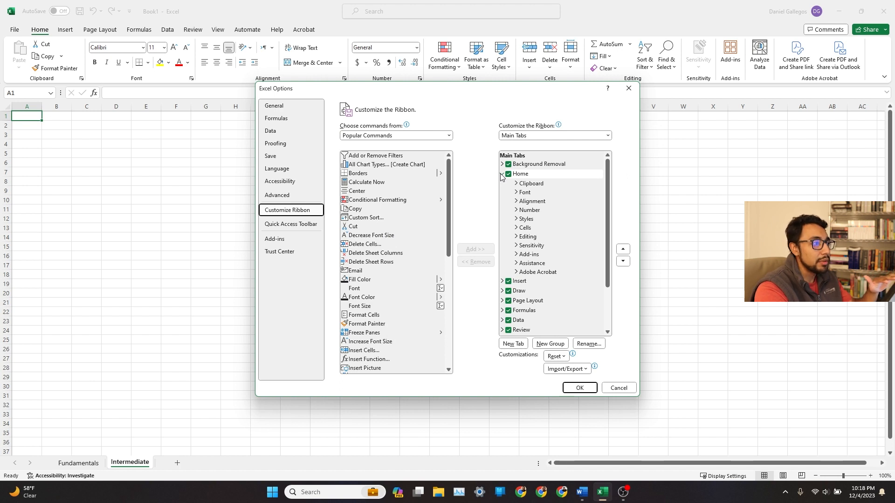
click(516, 192)
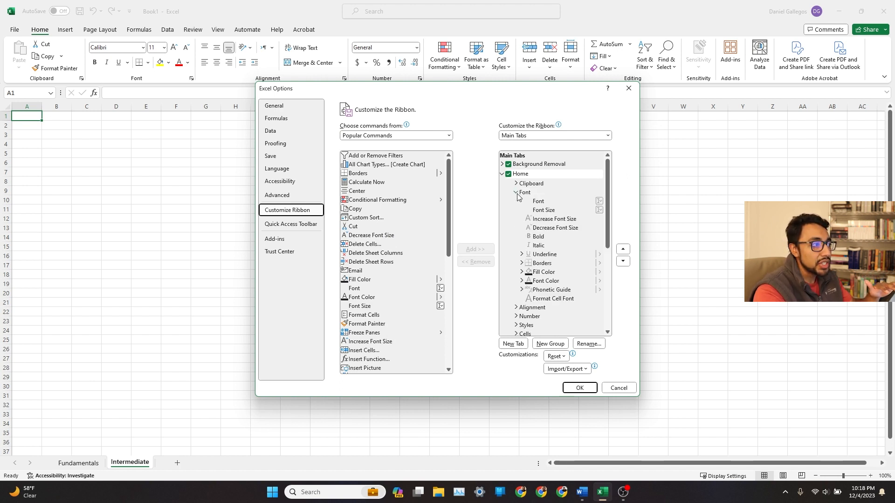
click(522, 255)
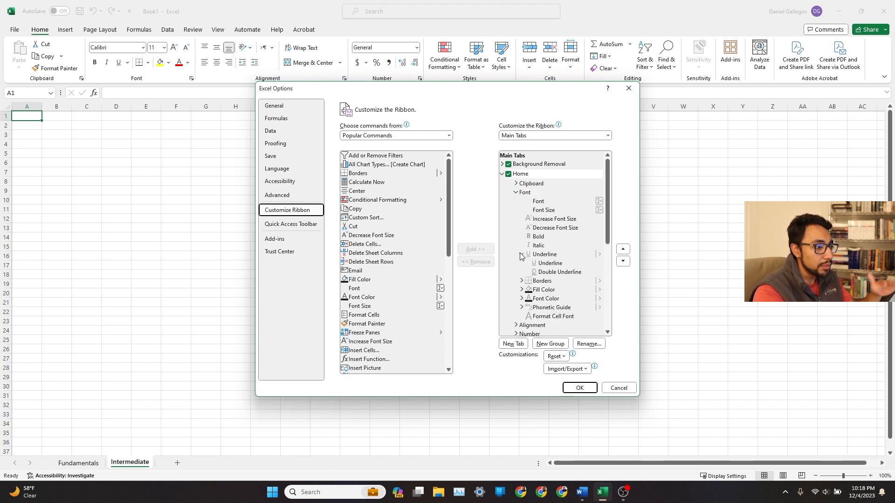
click(502, 174)
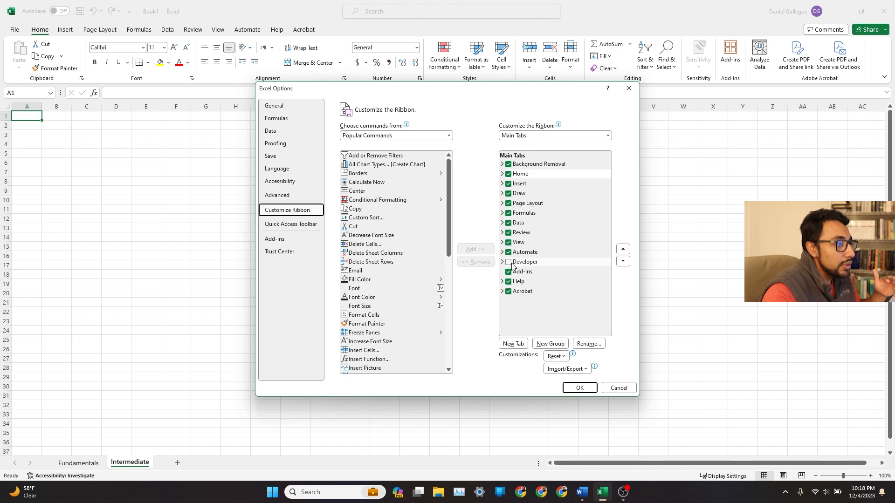
Add a new custom ribbon tab and move it above the Home tab.
click(512, 343)
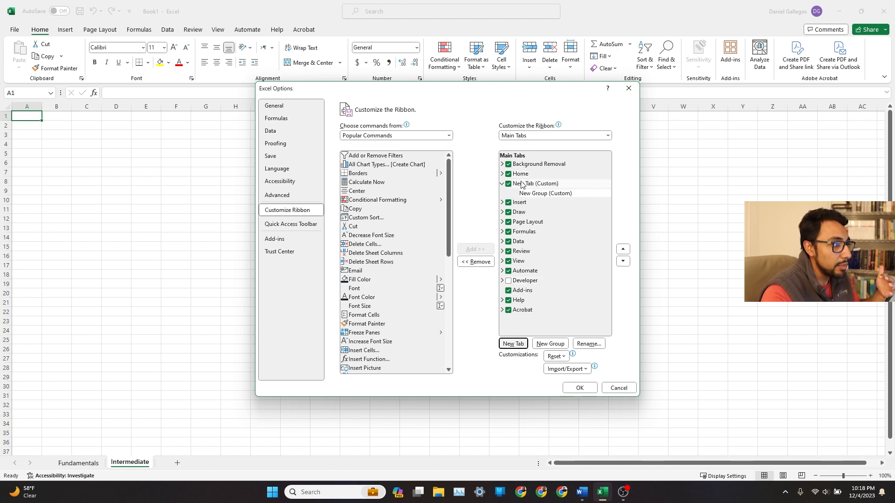
mouse_move(516, 190)
mouse_down()
mouse_move(531, 271)
mouse_move(543, 175)
mouse_up()
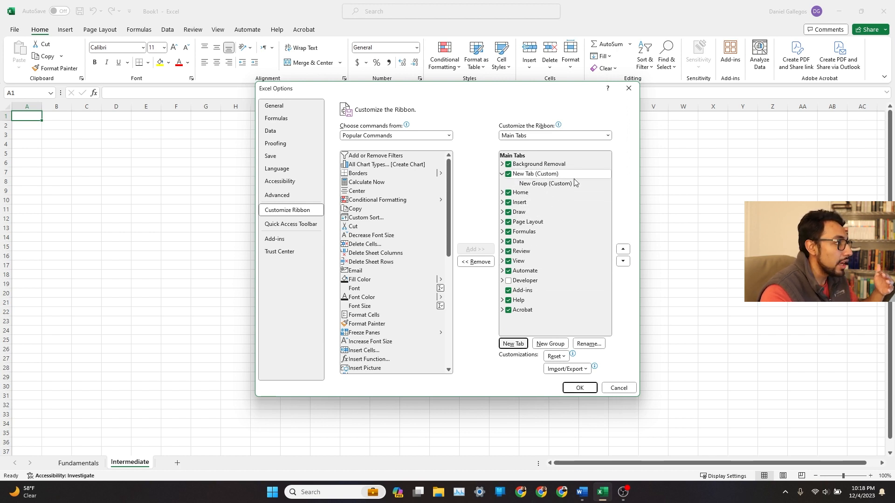
double_click(529, 175)
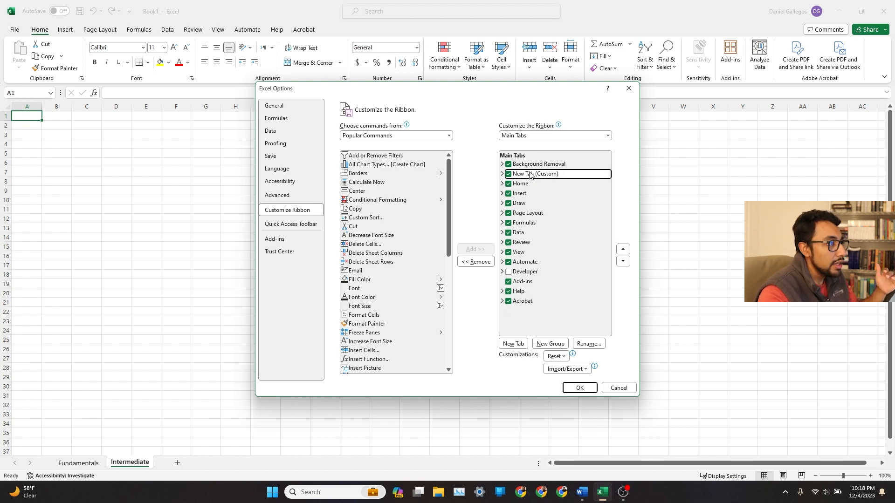
click(502, 174)
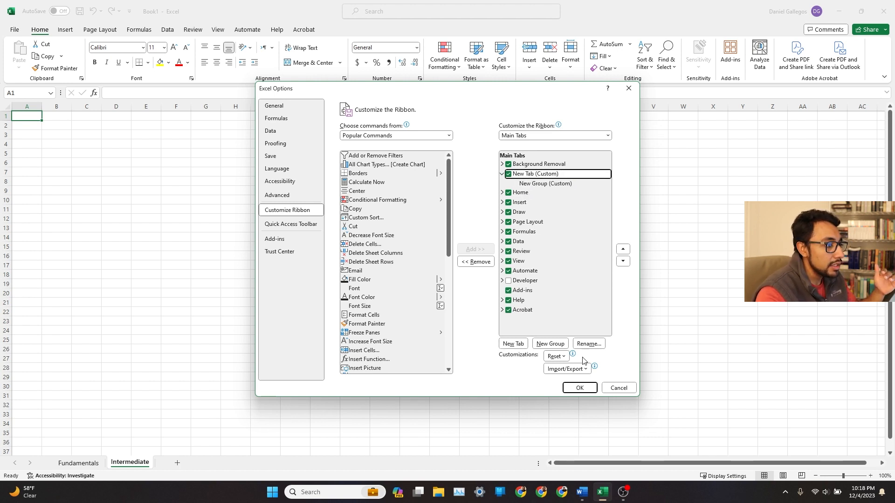
Rename the custom tab to the user's first name followed by 's Tools.
click(588, 344)
text(Da)
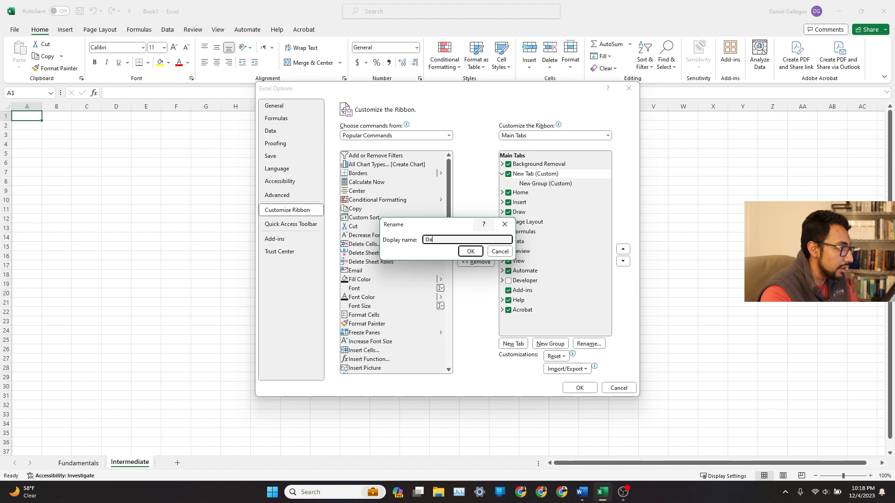
text(niel's Tools)
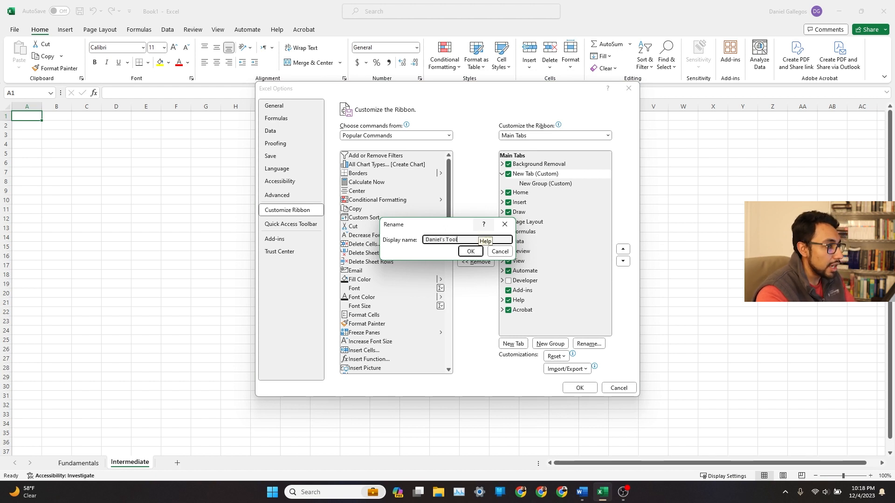
click(471, 252)
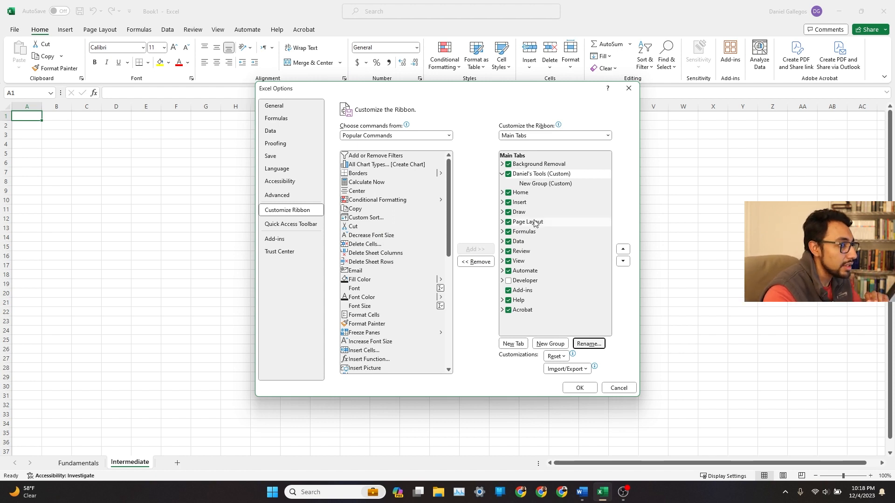
Rename the new custom group to "Useful stuff!".
click(544, 185)
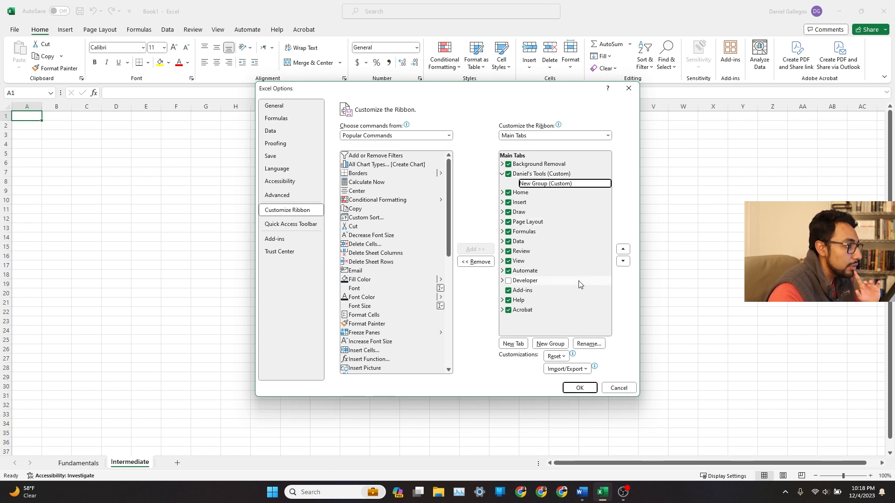
click(589, 343)
text(U)
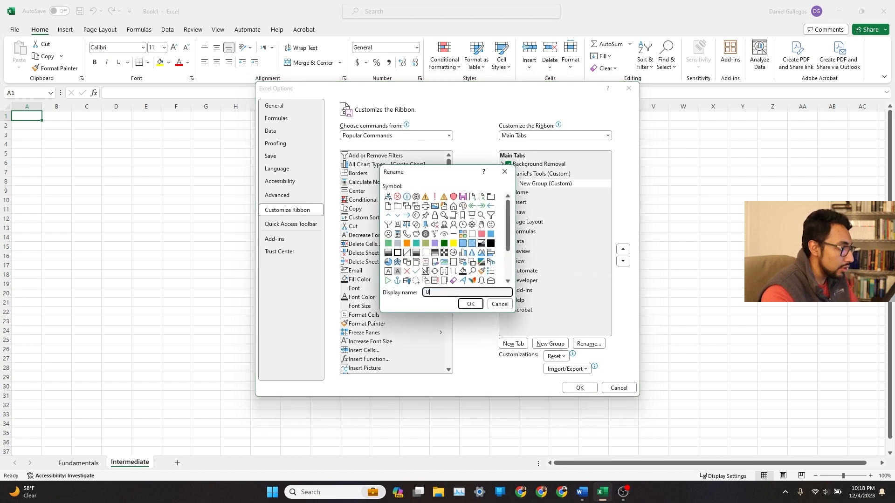
text(seful stuff!)
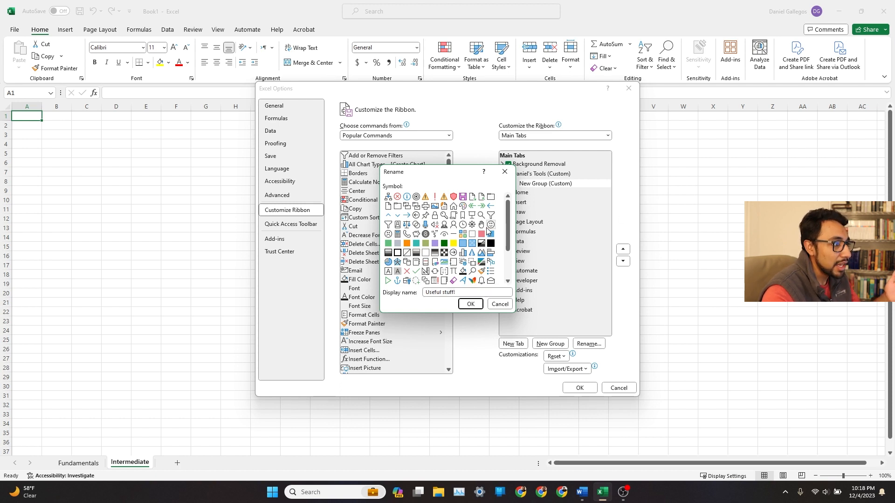
click(470, 303)
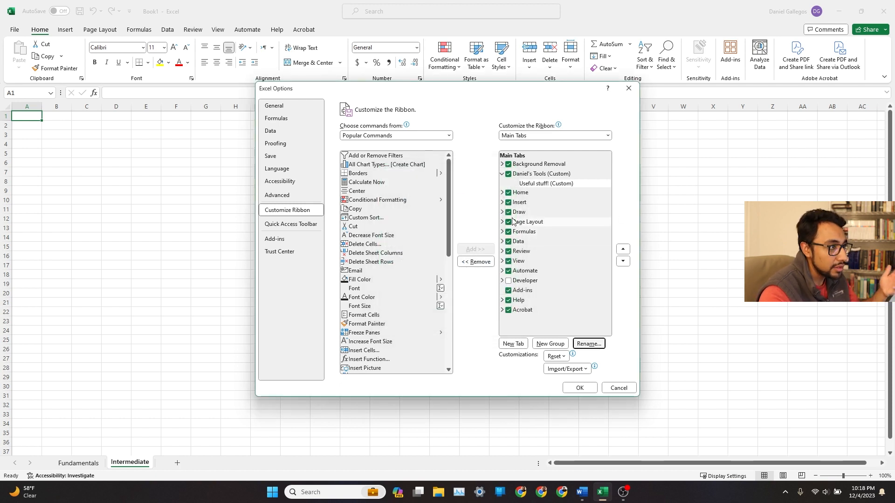
Add the Superscript command from the popular commands list to the "Useful stuff!" group.
scroll(412, 231, down, 2)
scroll(412, 234, up, 2)
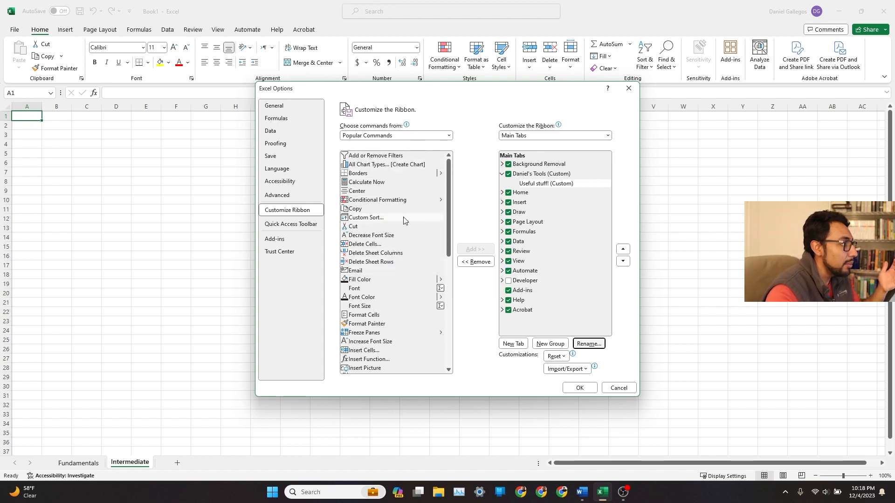
scroll(401, 217, down, 10)
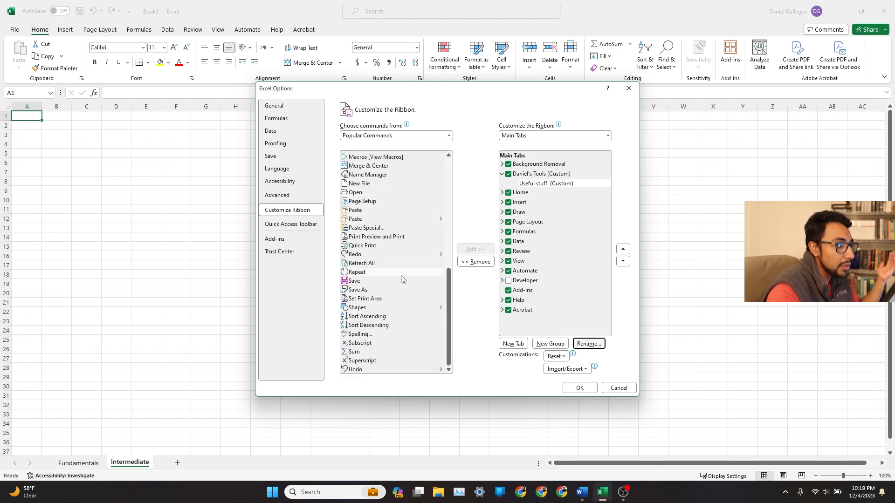
click(391, 360)
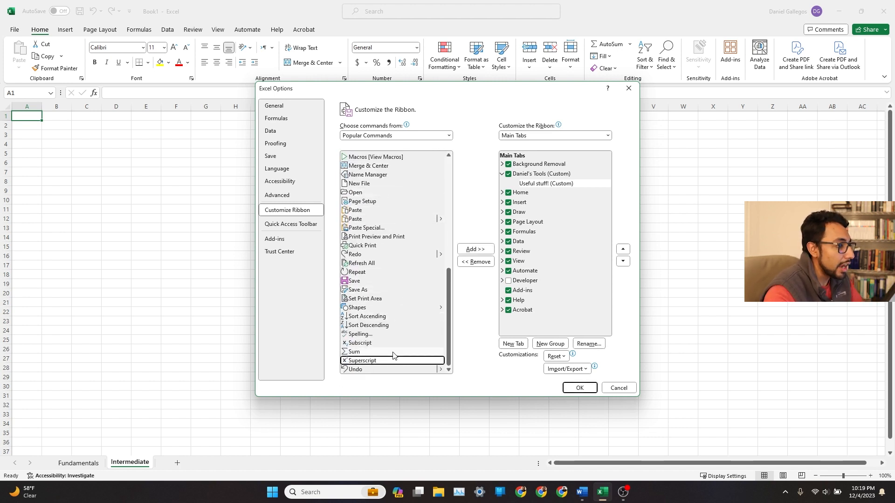
click(473, 250)
Show all commands in the command list and add 3D Models [Insert a 3D Model] to the group.
scroll(419, 223, up, 10)
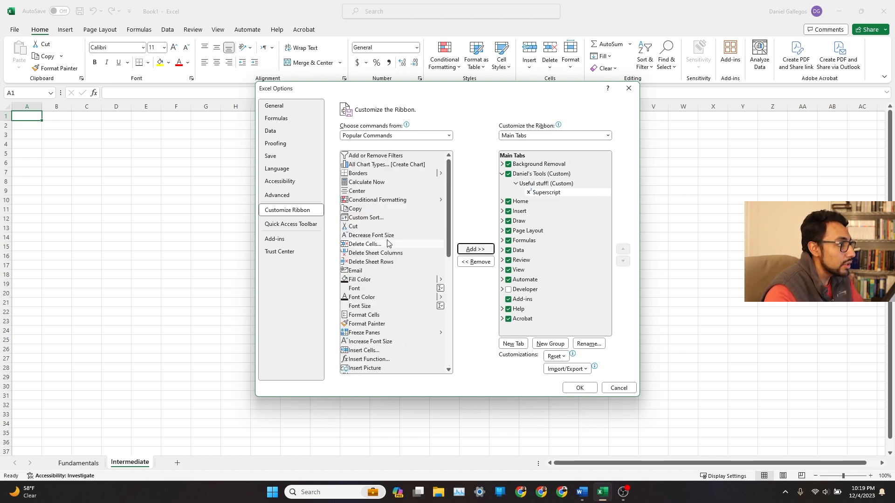
click(409, 136)
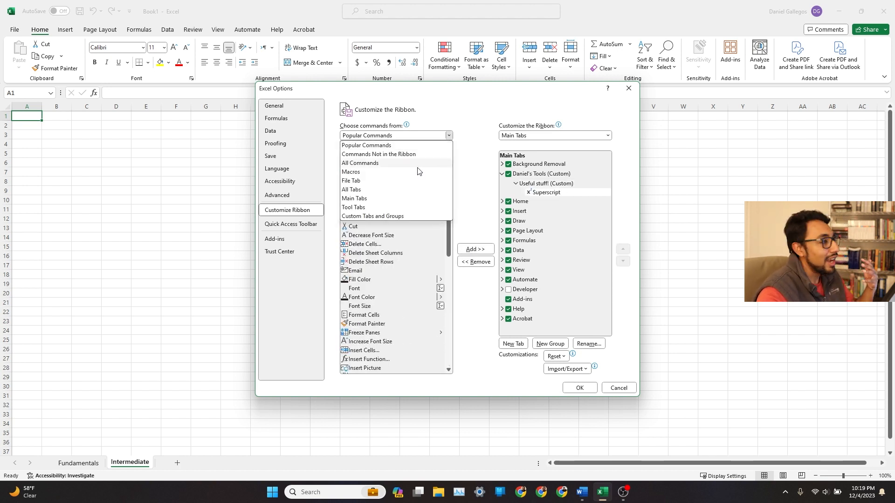
click(403, 164)
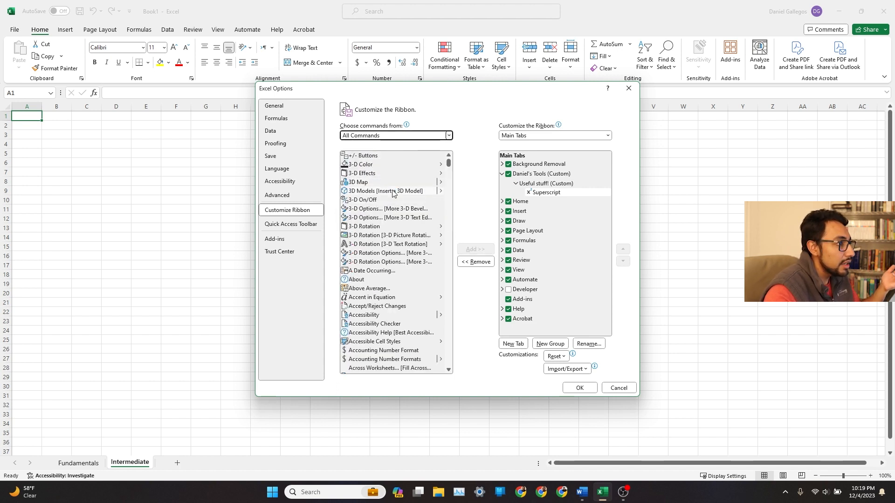
click(396, 191)
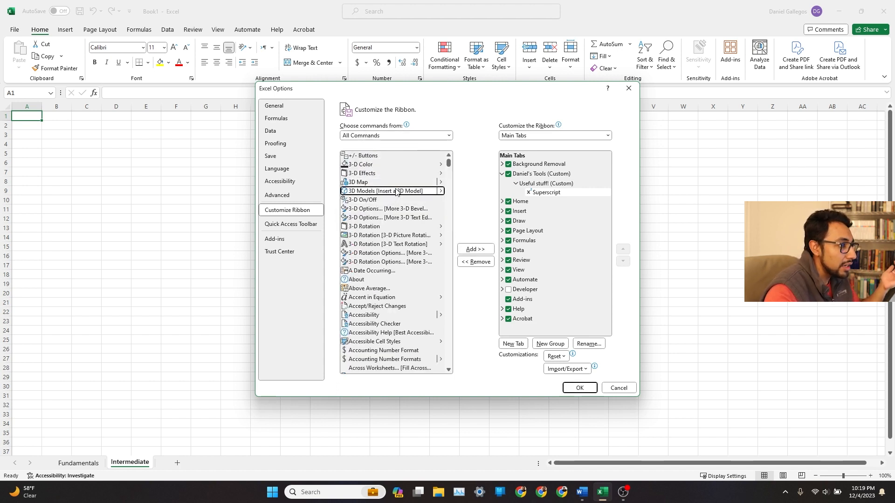
click(474, 249)
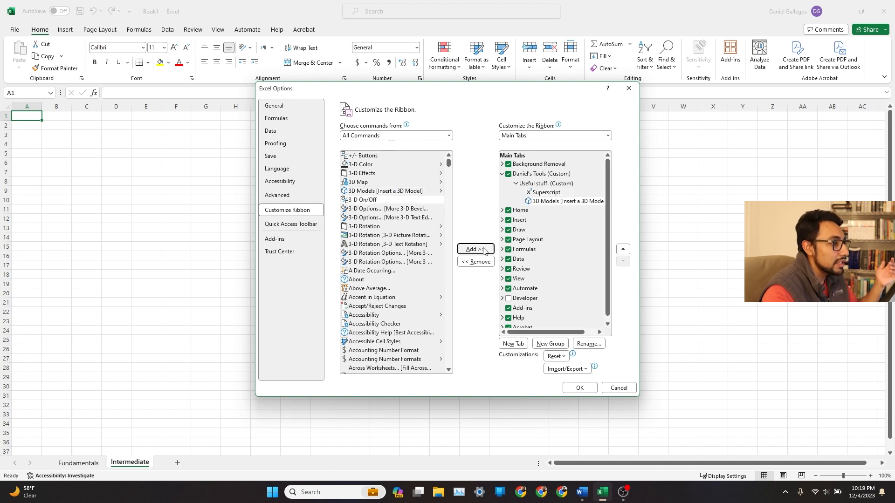
Add the Add a Digital Signature and Brightness commands to the "Useful stuff!" group.
scroll(386, 226, down, 12)
scroll(385, 227, up, 2)
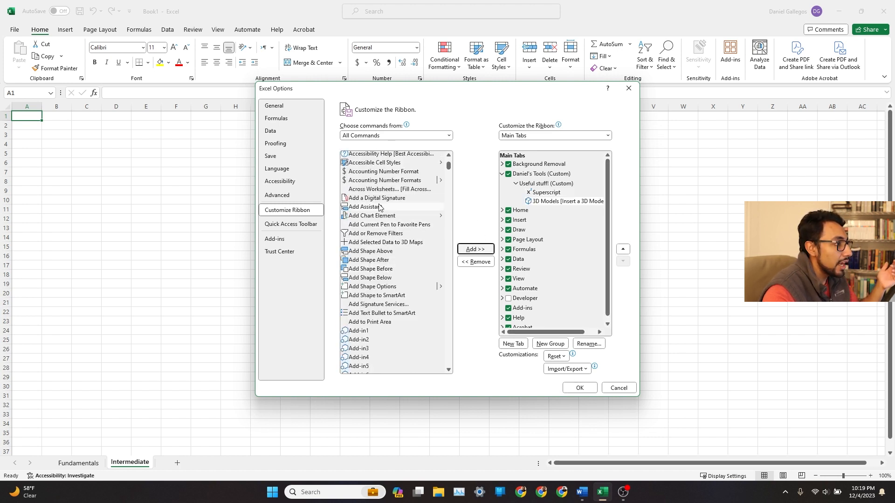
click(377, 197)
click(474, 249)
scroll(384, 253, down, 20)
scroll(384, 253, down, 8)
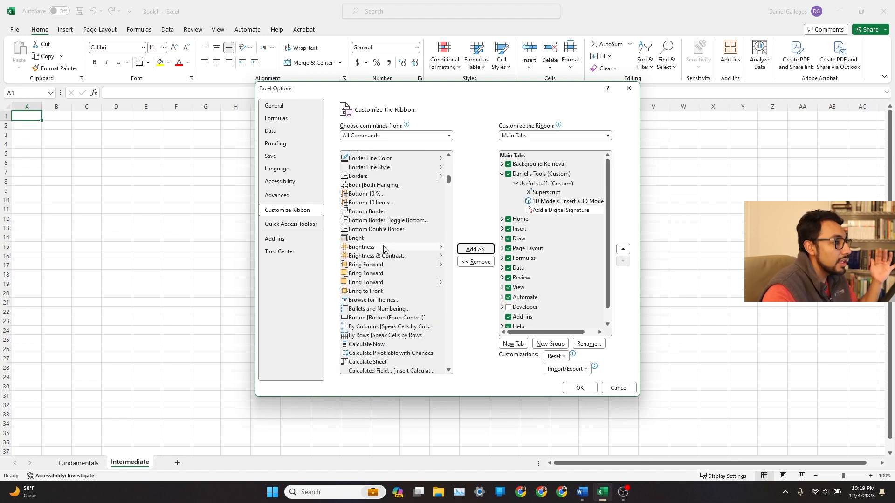
click(384, 247)
click(475, 250)
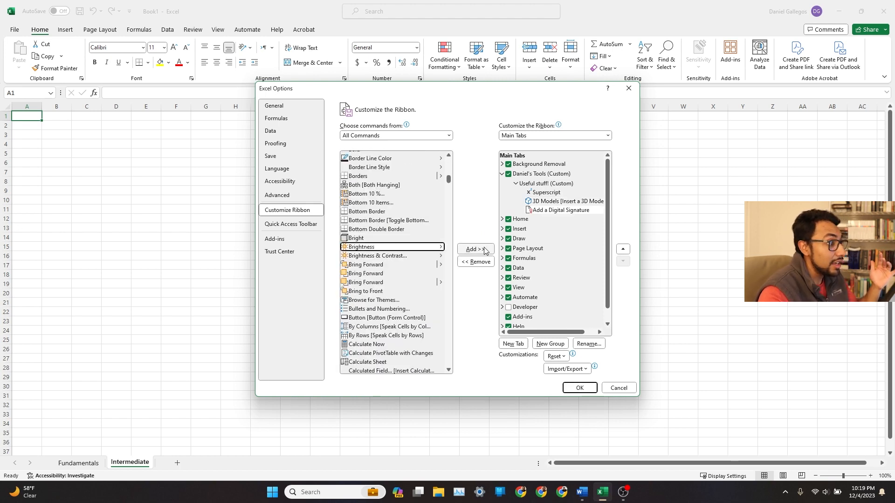
Add a second group to the custom tab and rename it "Even more useful stuff!~!!" with a chosen symbol.
click(554, 177)
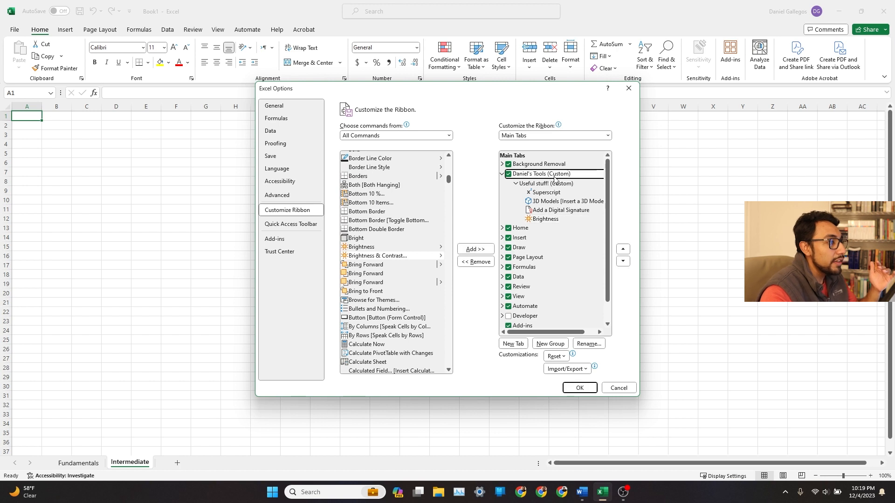
click(564, 345)
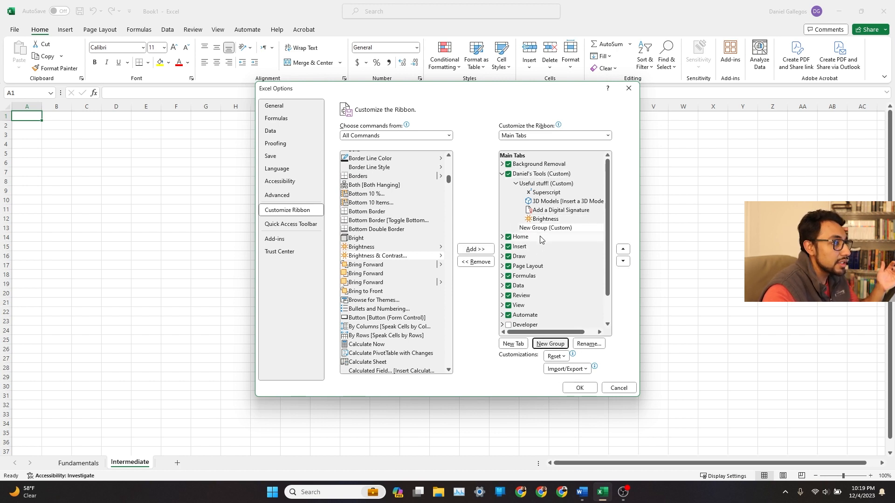
click(588, 344)
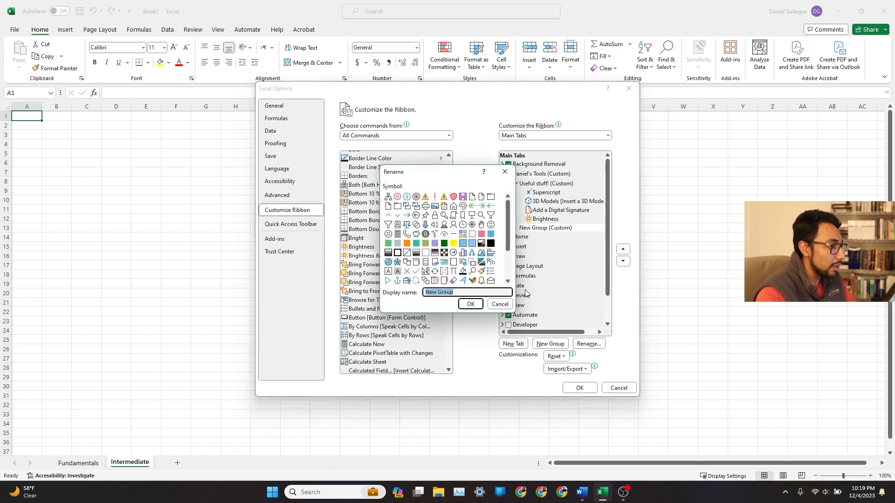
text(Even more useful stuff!~!)
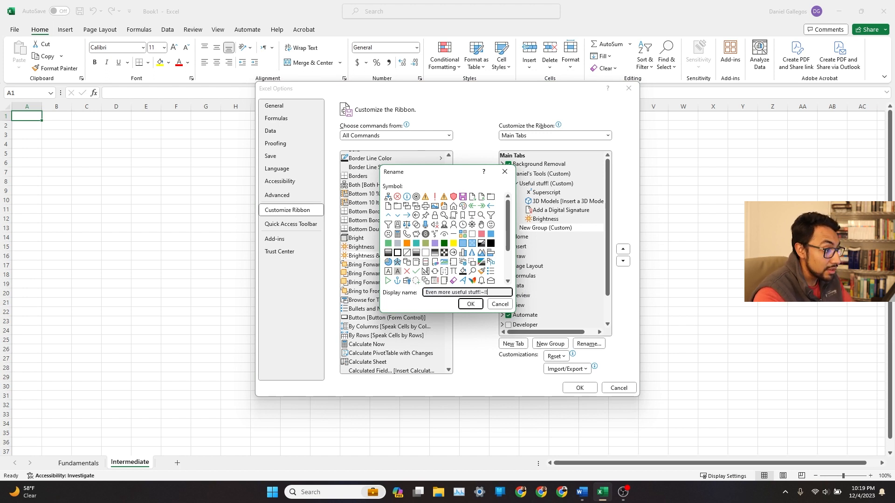
scroll(451, 242, down, 2)
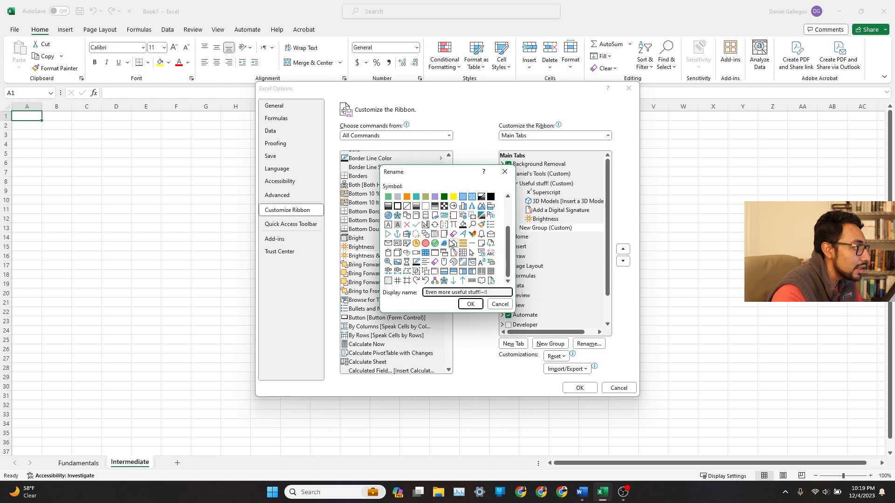
click(453, 262)
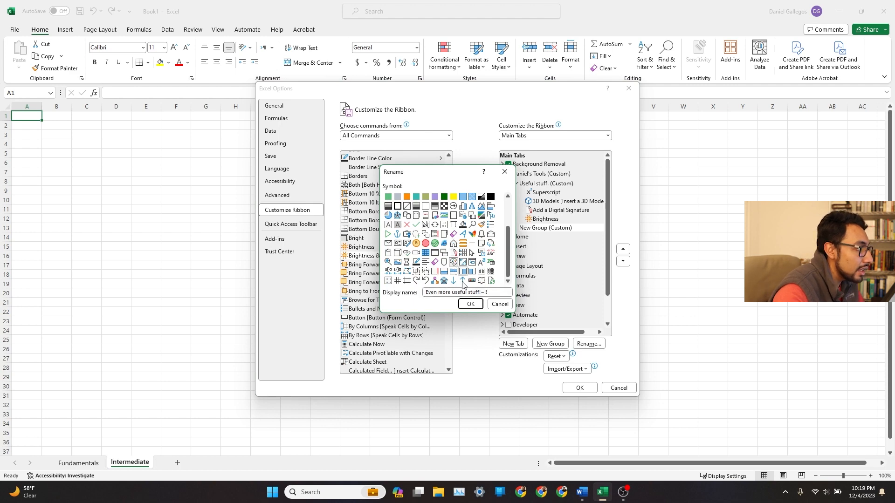
click(472, 304)
Add the Camera and Connector: Elbow commands to the second group and apply the ribbon changes.
scroll(433, 279, down, 3)
scroll(391, 238, down, 5)
scroll(391, 238, up, 2)
click(391, 205)
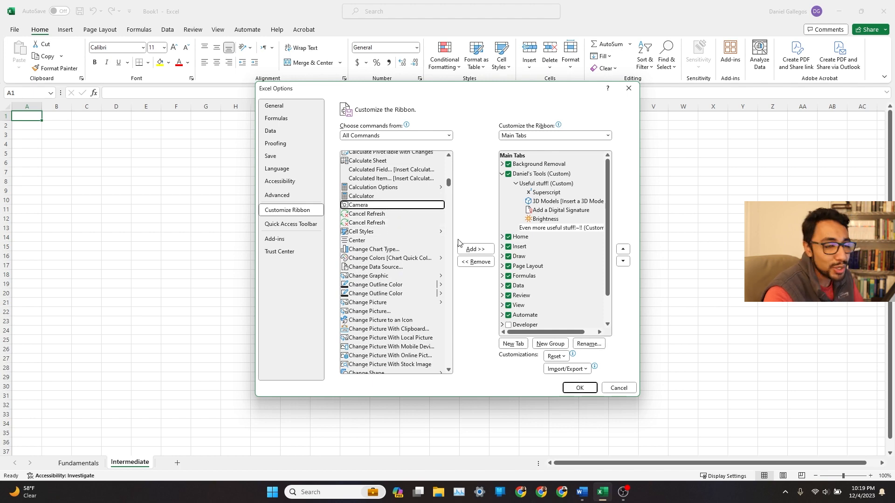
click(474, 249)
scroll(394, 257, down, 10)
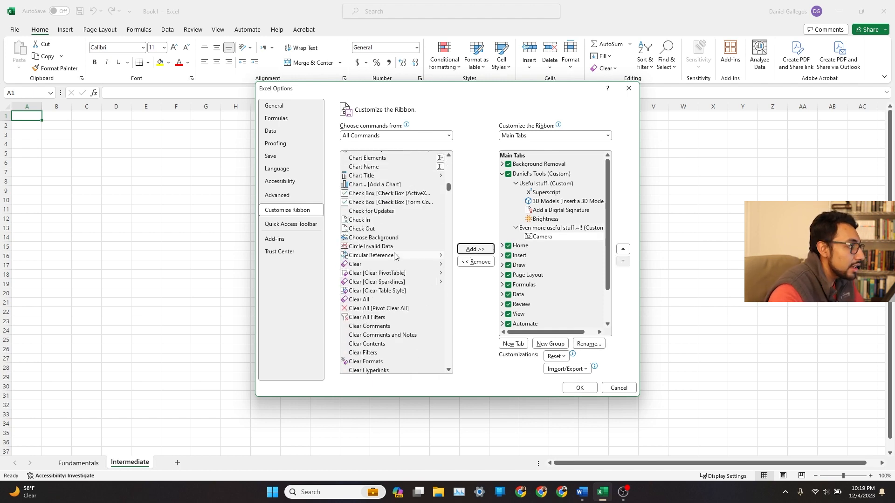
scroll(394, 257, down, 15)
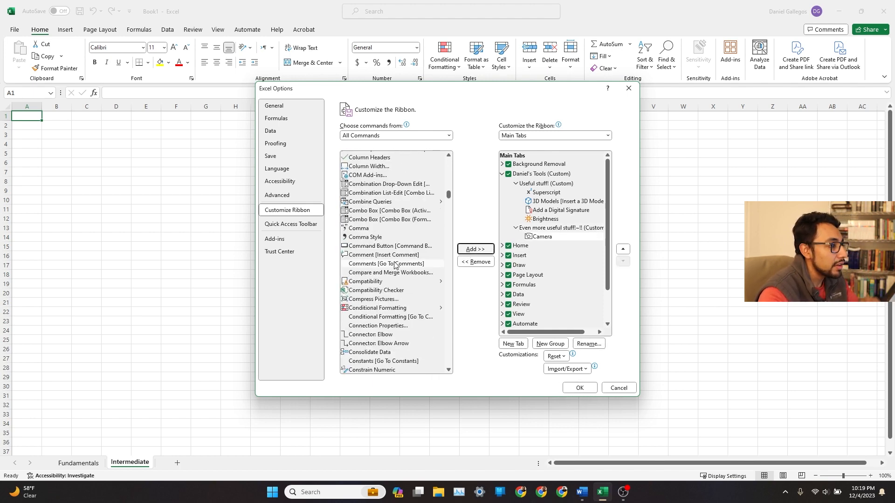
scroll(410, 272, down, 3)
click(425, 268)
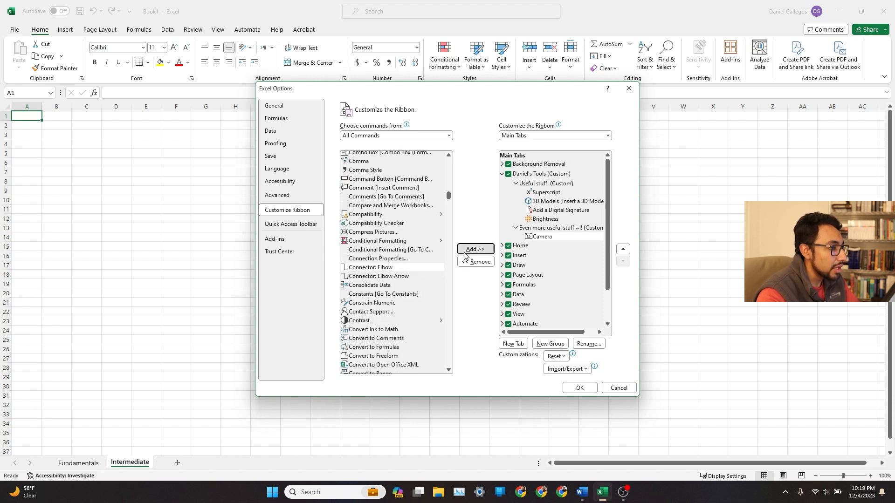
click(465, 253)
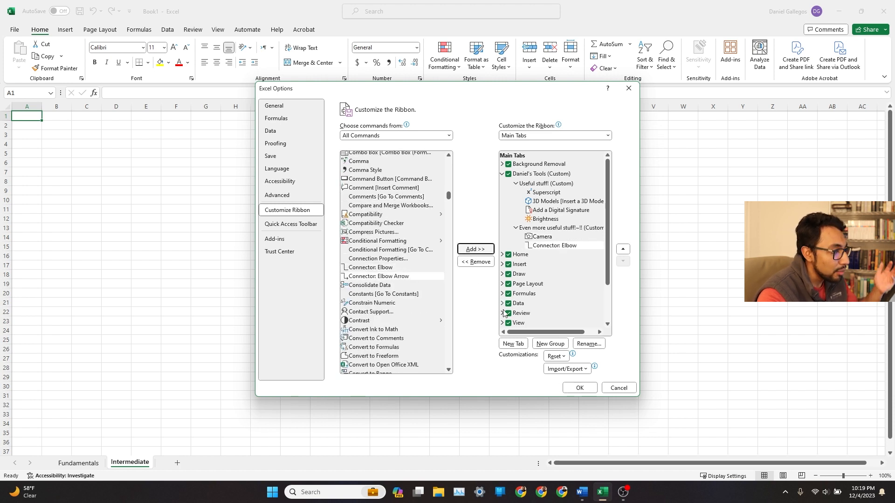
click(578, 388)
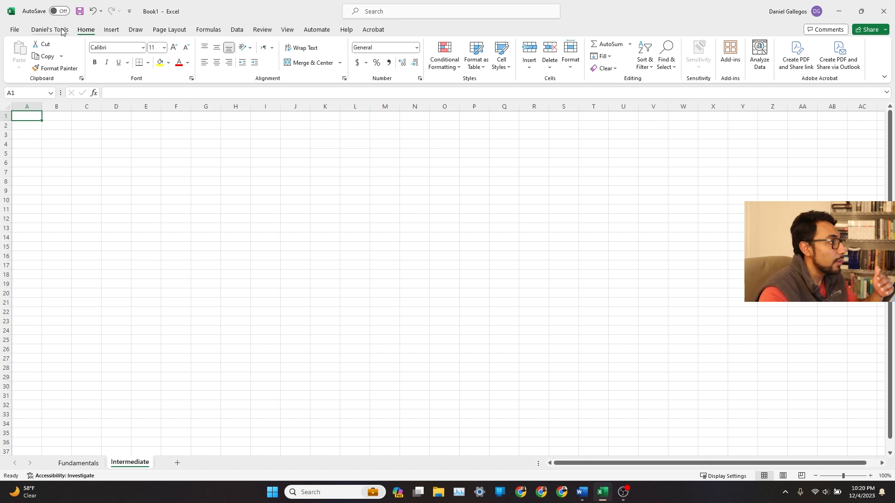
Open the custom tab, enter 45 in cell A4 and apply Superscript to it.
click(63, 32)
key(Down)
key(Down)
key(Down)
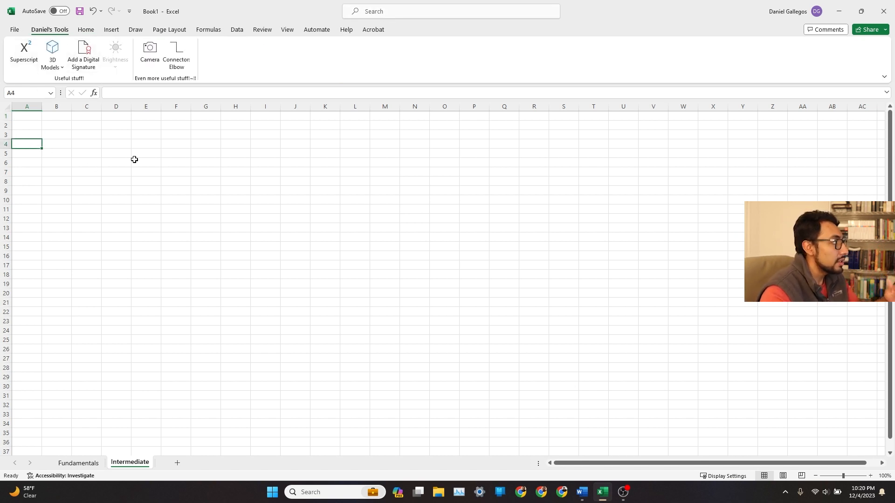
text(45)
key(Return)
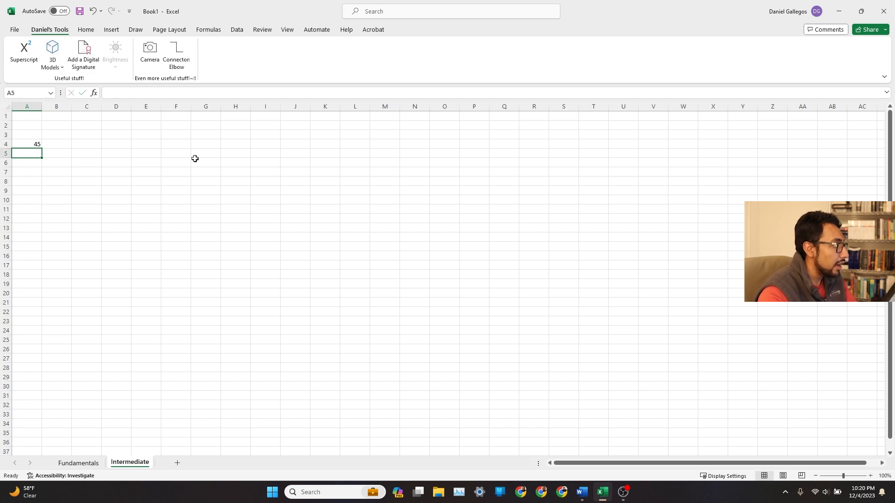
key(Up)
click(32, 57)
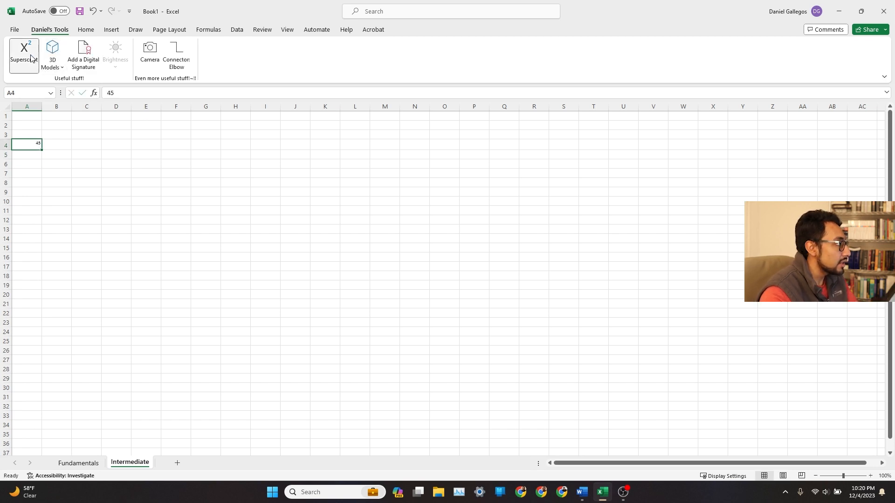
click(163, 176)
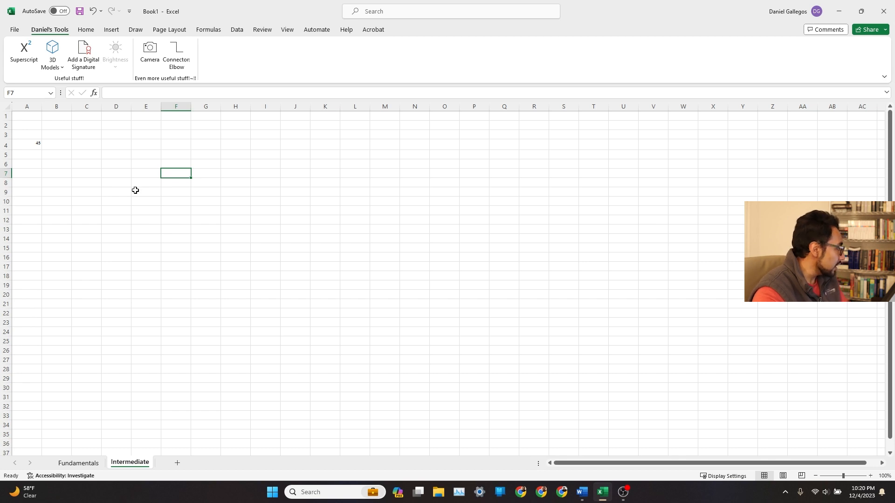
Clear cell A4 and return to the Home tab with cell A1 selected.
click(38, 142)
key(Delete)
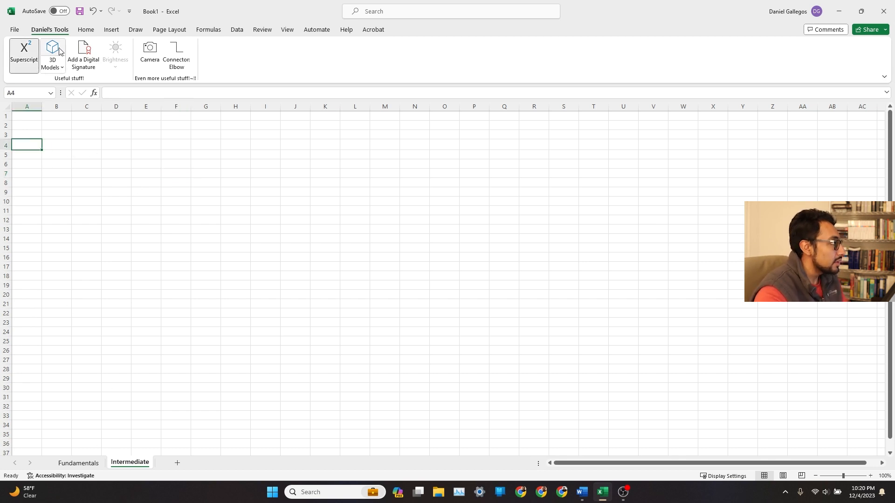
click(80, 31)
click(18, 116)
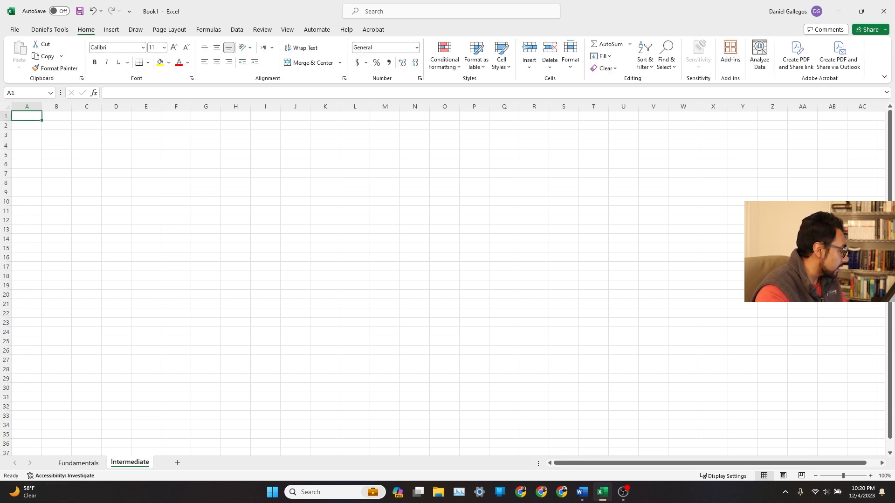
Switch to the browser showing the Kaggle Iris Flower Dataset page.
key(alt+Tab)
key(alt+Tab)
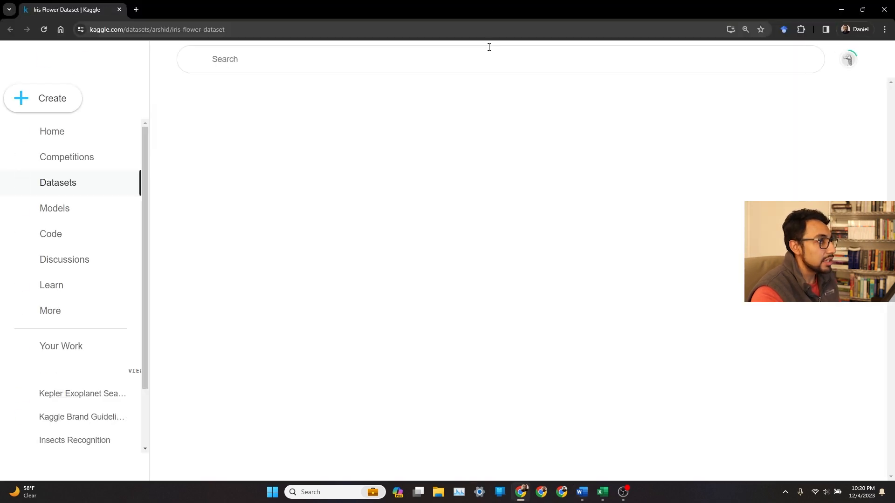
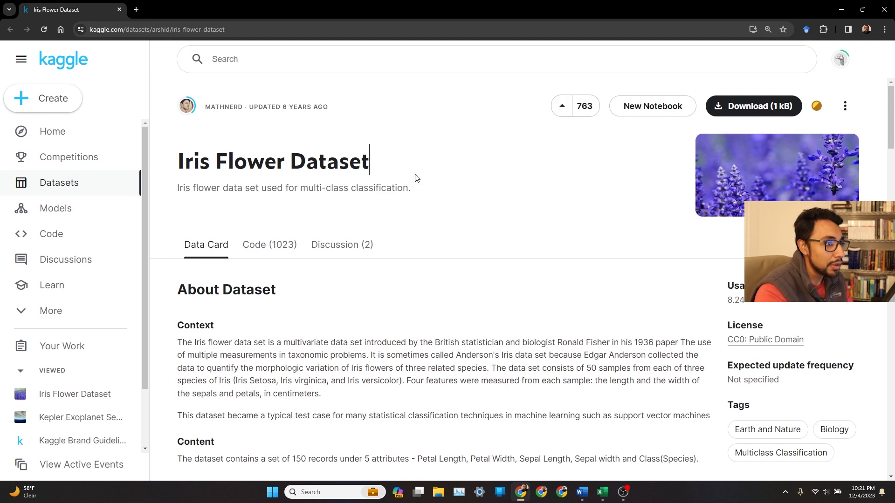
Scroll through the Iris Flower Dataset page to examine its description and IRIS.csv preview.
scroll(470, 170, down, 1)
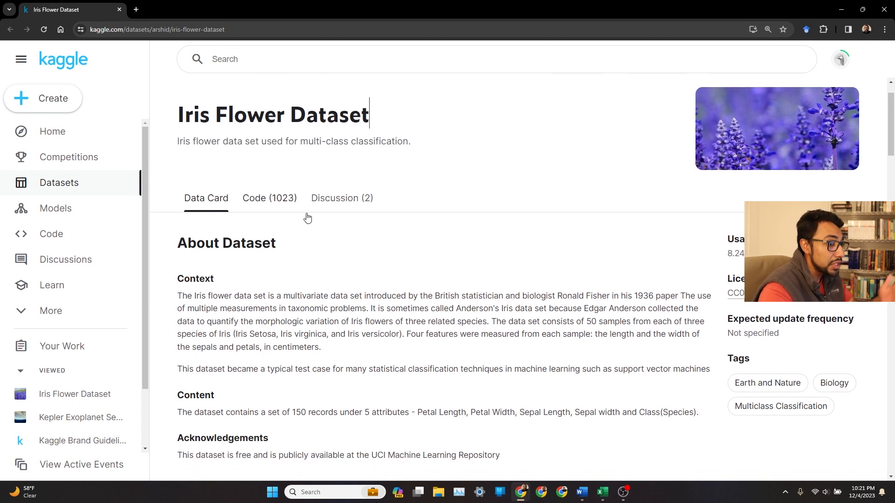
scroll(466, 235, down, 6)
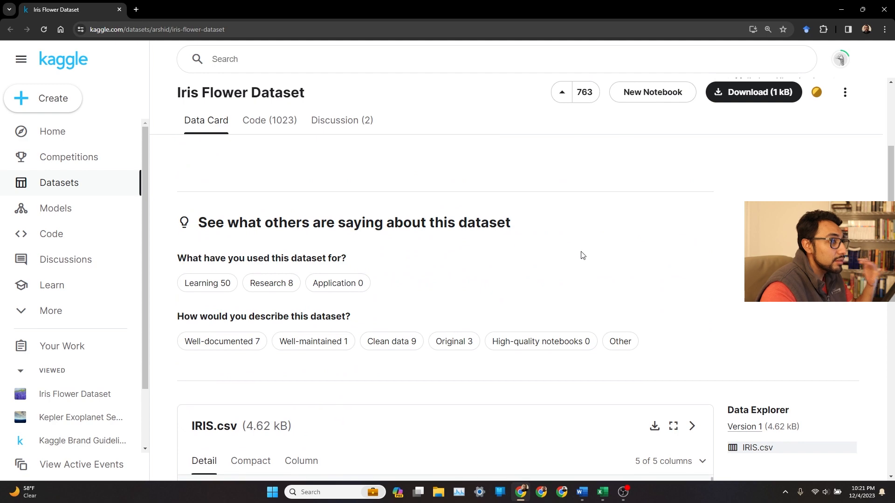
scroll(601, 249, down, 8)
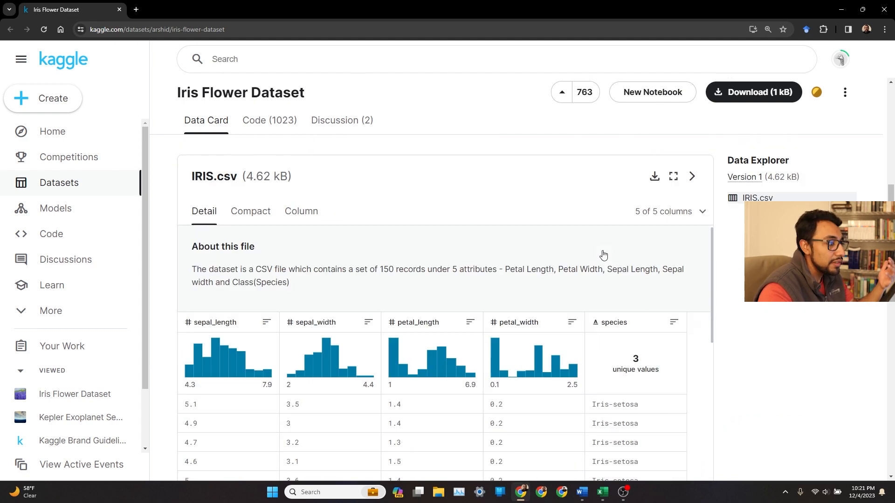
scroll(699, 276, down, 2)
scroll(699, 276, up, 2)
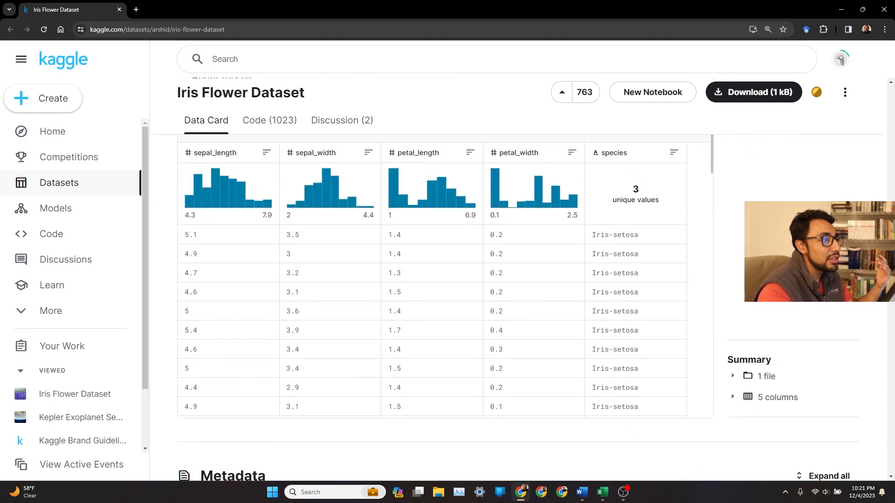
scroll(684, 280, up, 15)
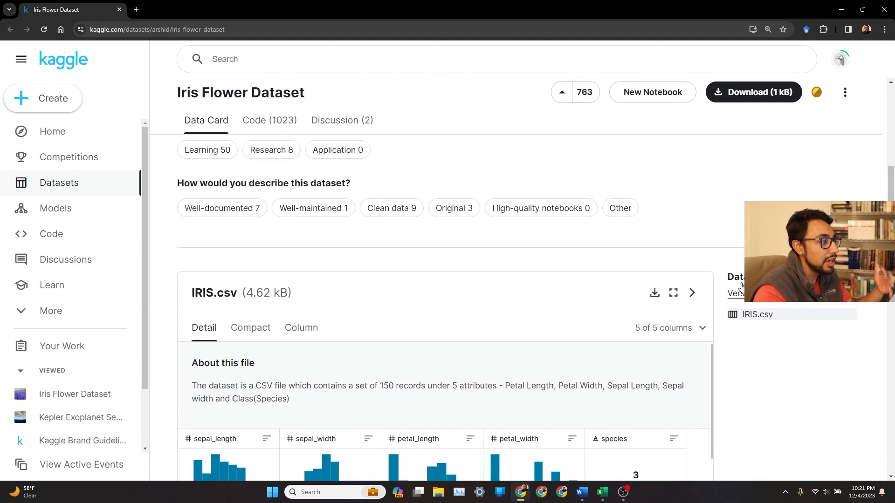
scroll(718, 253, up, 1)
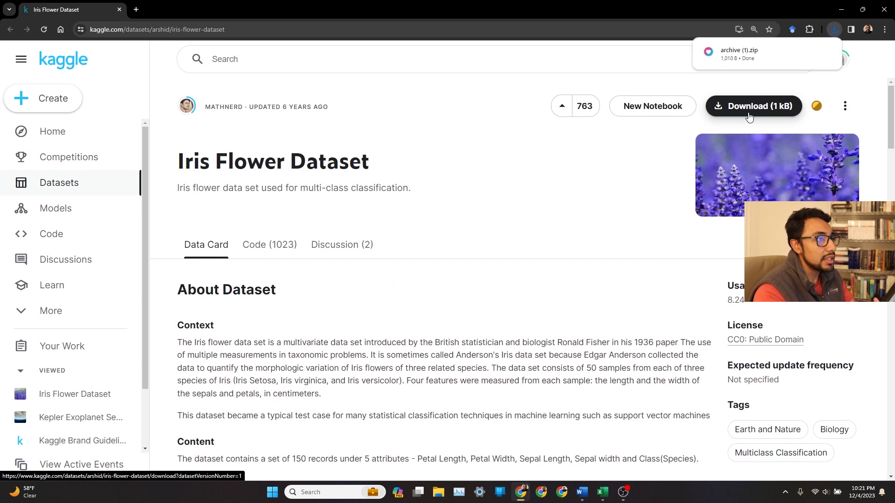
Open the downloaded IRIS file from the Downloads archive folder, showing All Files in the file type filter.
mouse_move(808, 55)
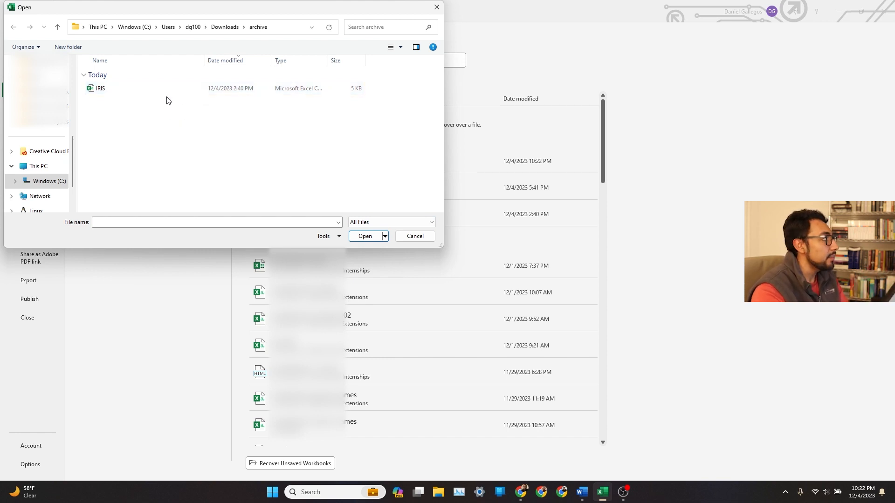
click(164, 93)
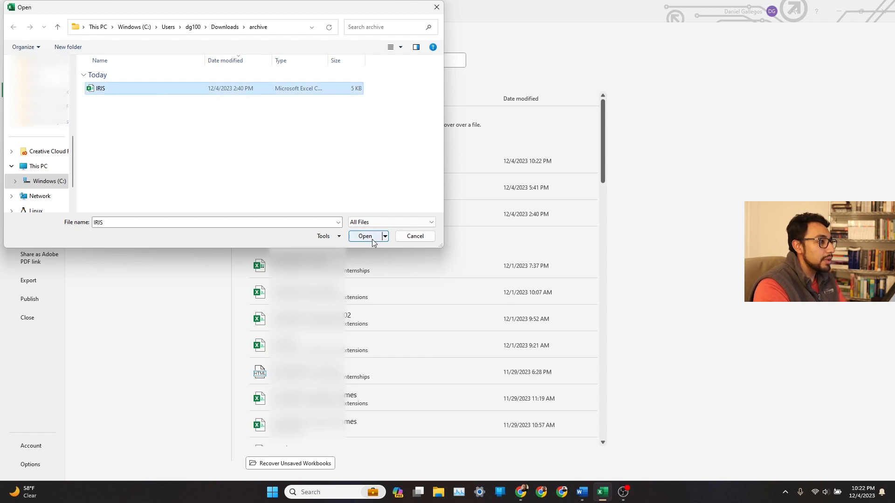
click(391, 222)
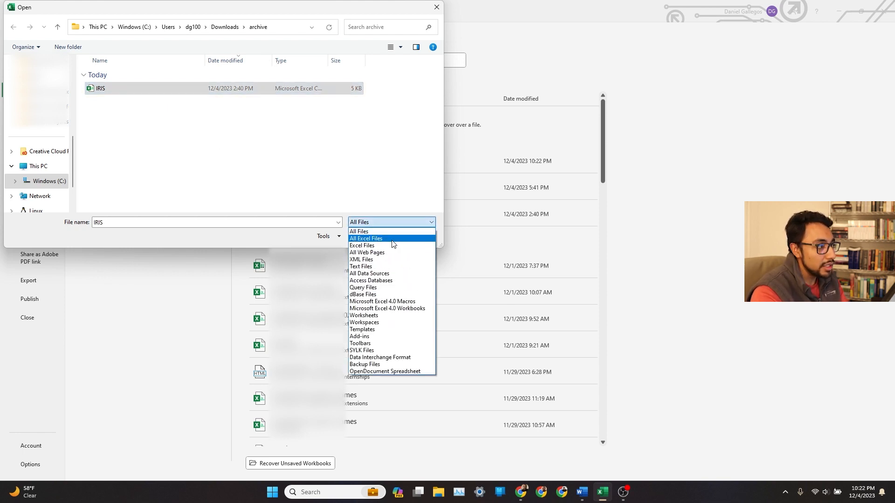
click(393, 239)
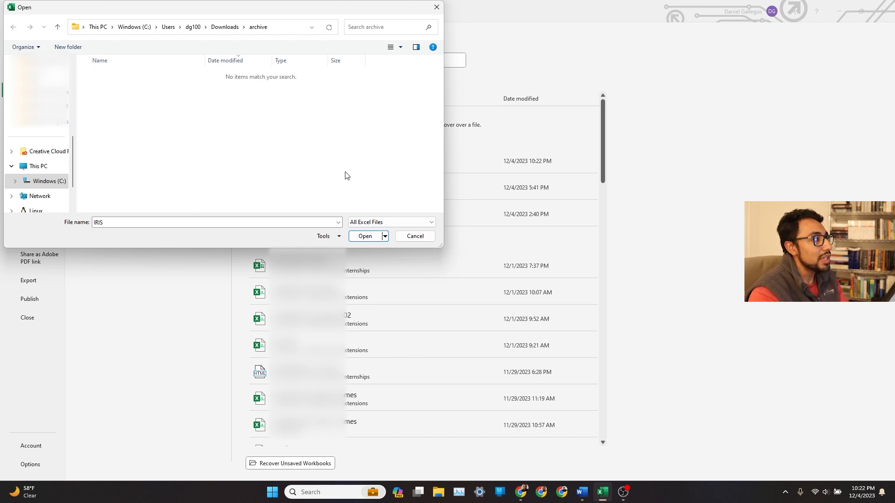
click(390, 223)
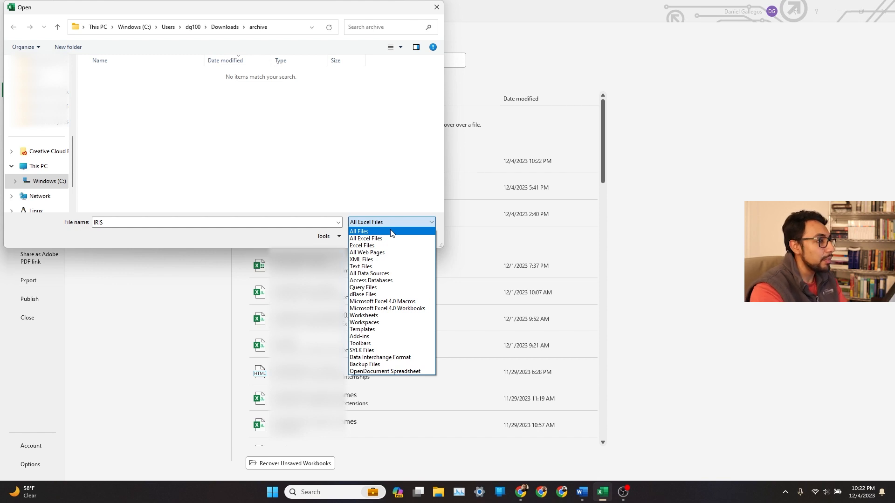
click(388, 232)
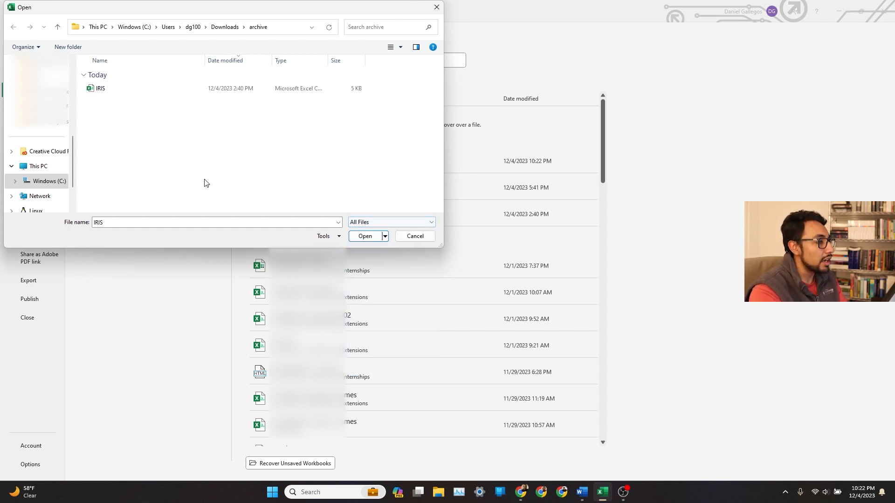
click(257, 92)
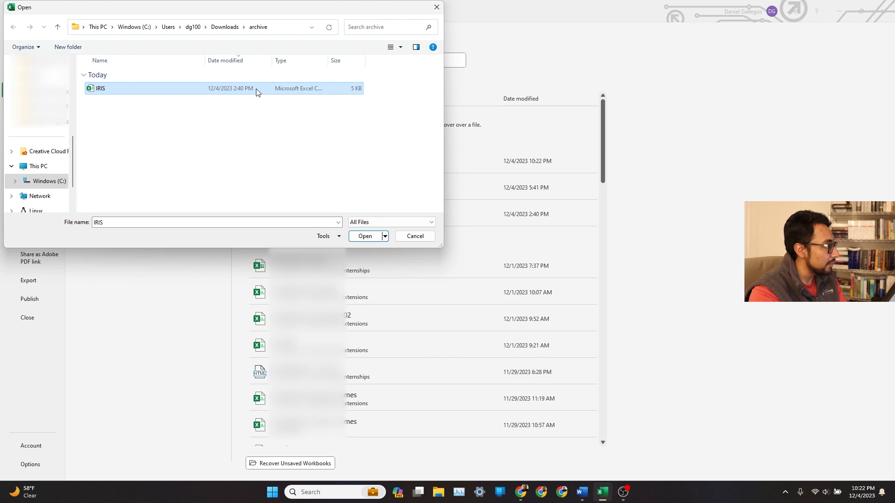
click(365, 236)
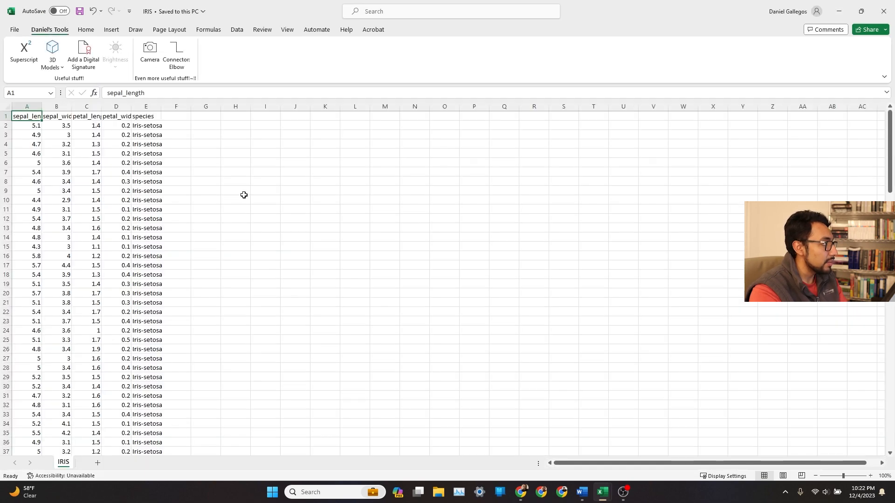
Move the IRIS sheet into the Book1 workbook, placing it before the Intermediate sheet.
click(329, 145)
scroll(236, 212, down, 8)
scroll(201, 236, up, 8)
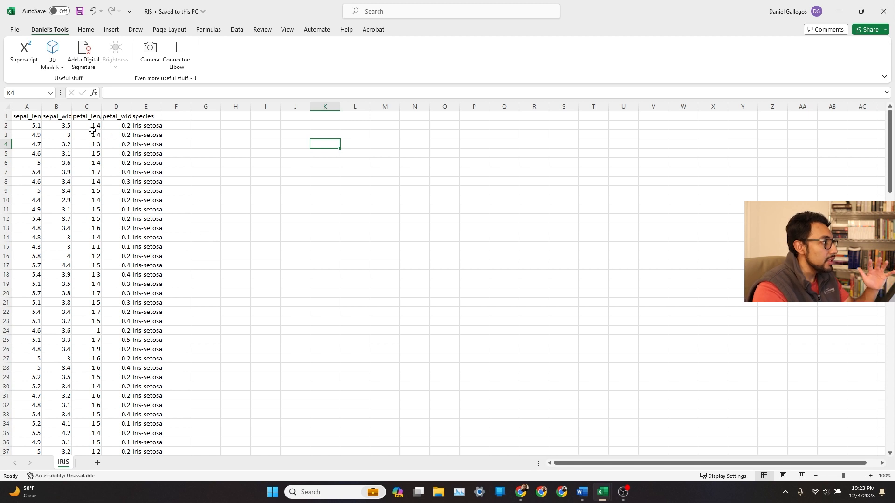
right_click(63, 463)
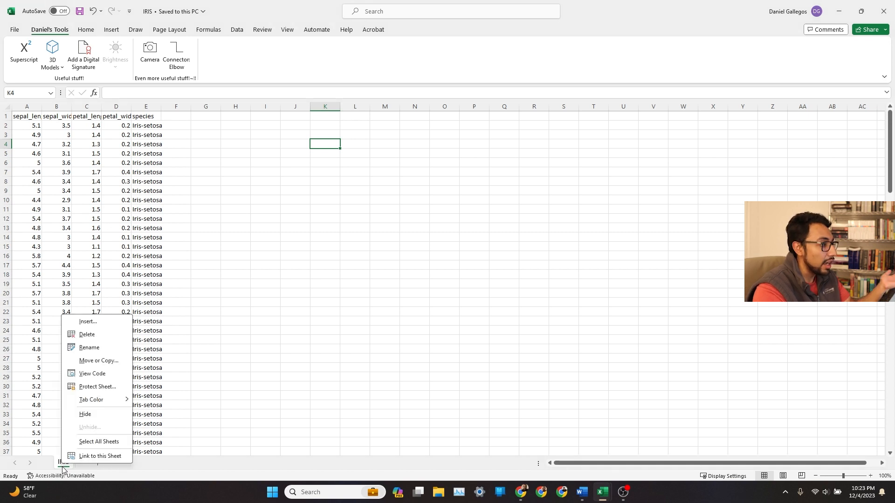
click(99, 361)
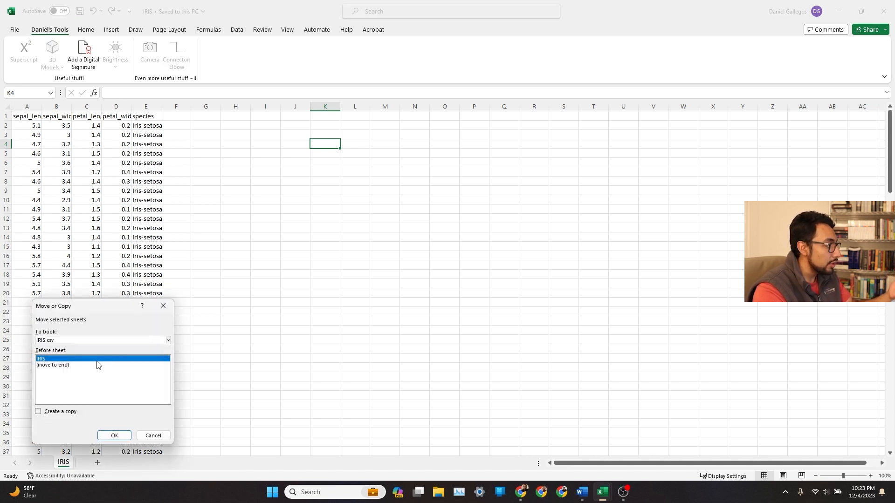
click(106, 340)
click(71, 361)
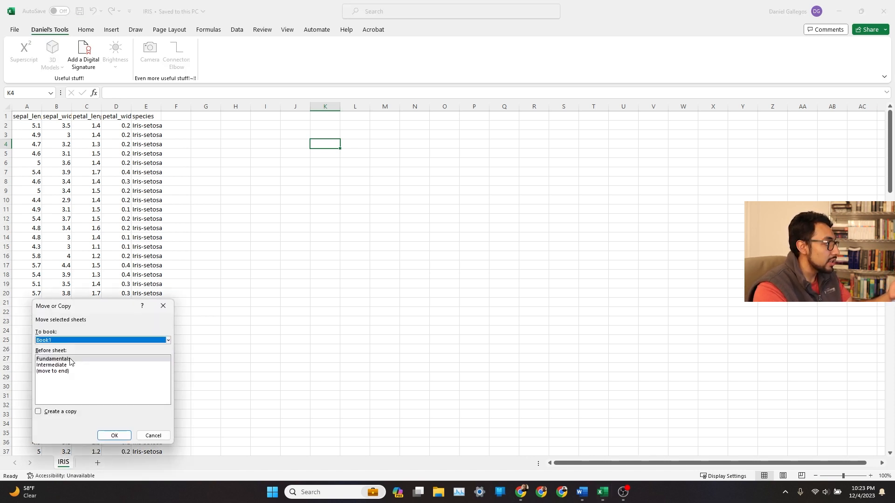
click(79, 365)
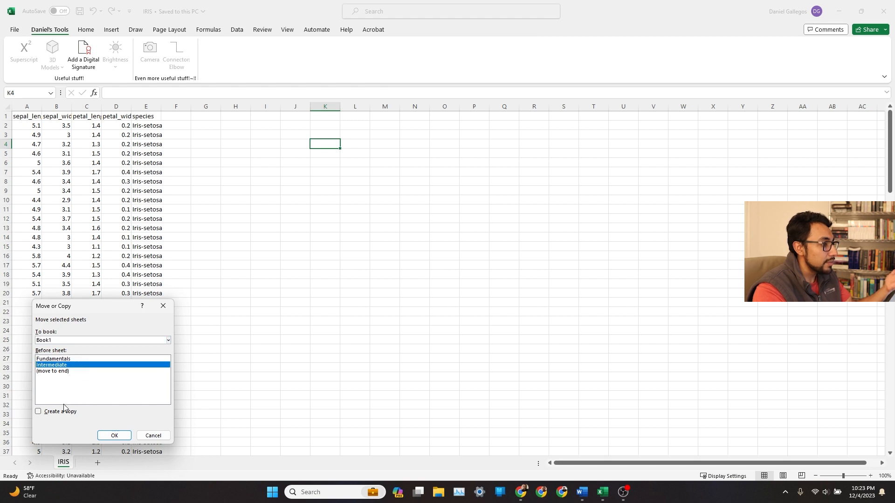
click(113, 436)
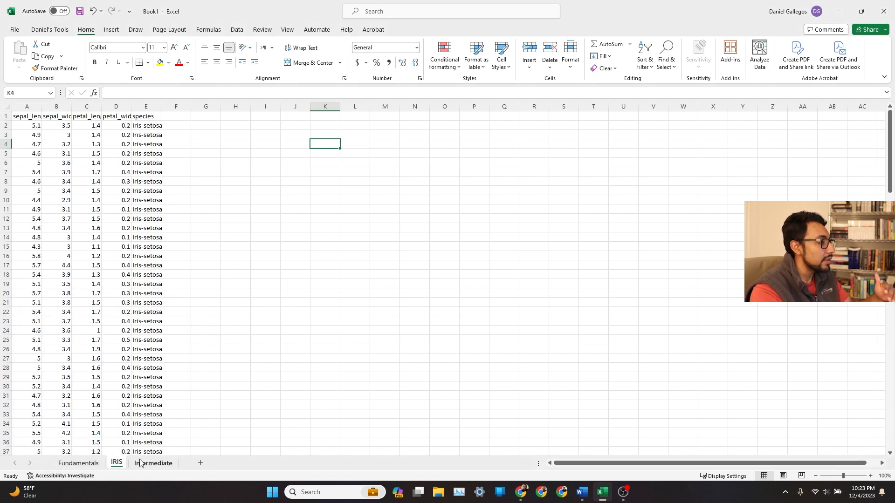
Delete the empty Intermediate sheet from the workbook.
click(318, 349)
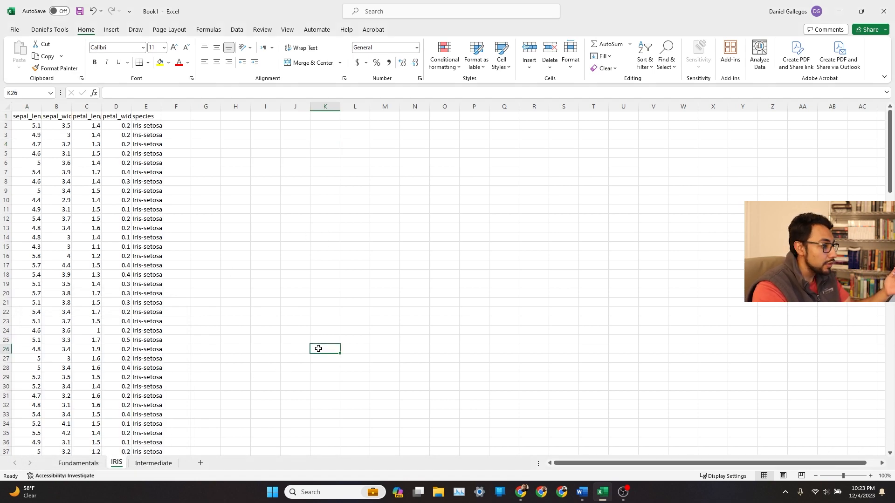
click(143, 464)
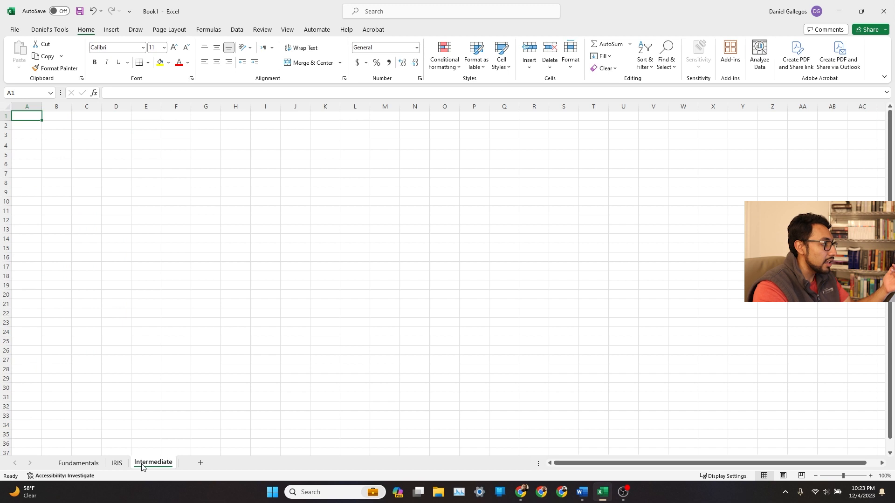
right_click(142, 464)
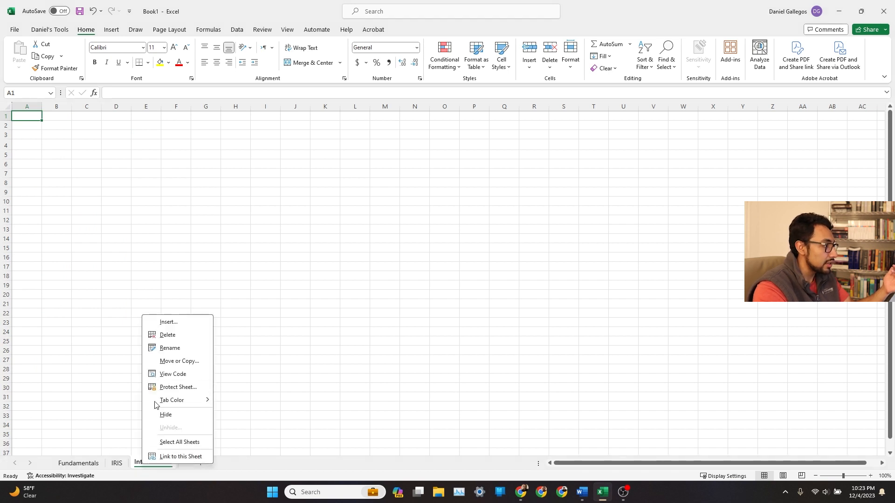
click(160, 335)
click(430, 270)
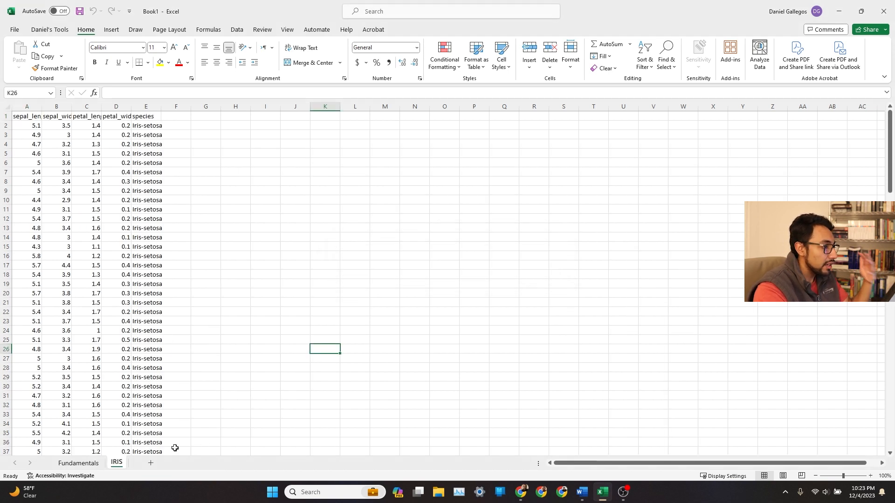
Switch to the Fundamentals sheet briefly and return to the IRIS sheet.
click(89, 462)
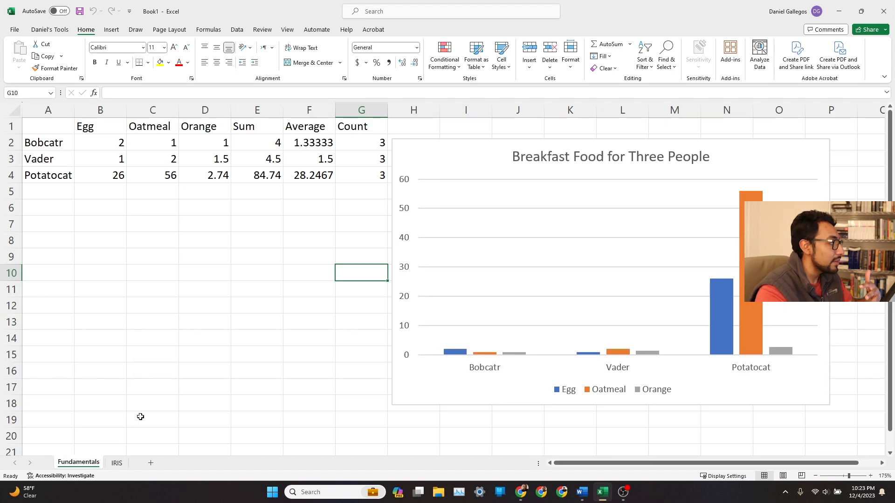
click(306, 294)
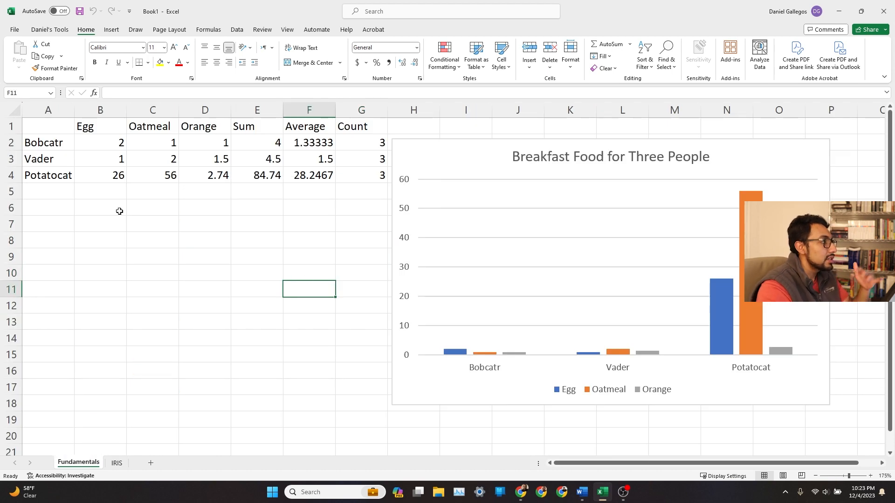
click(260, 235)
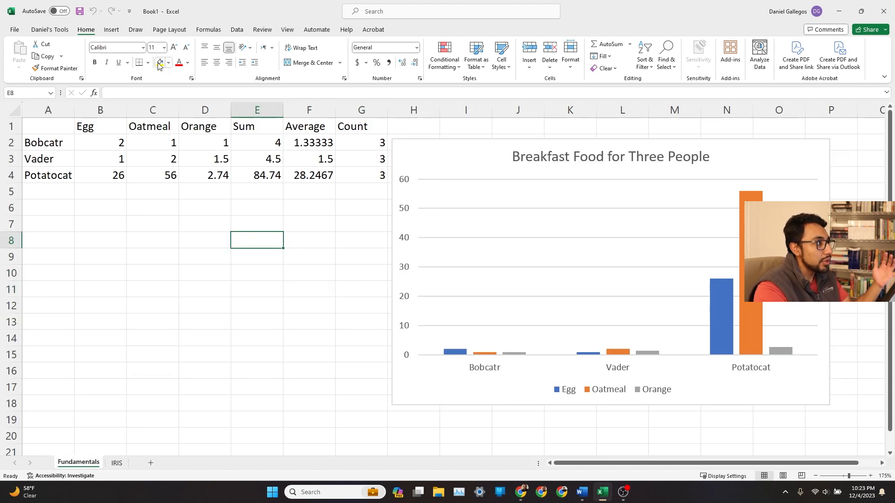
click(116, 462)
click(243, 179)
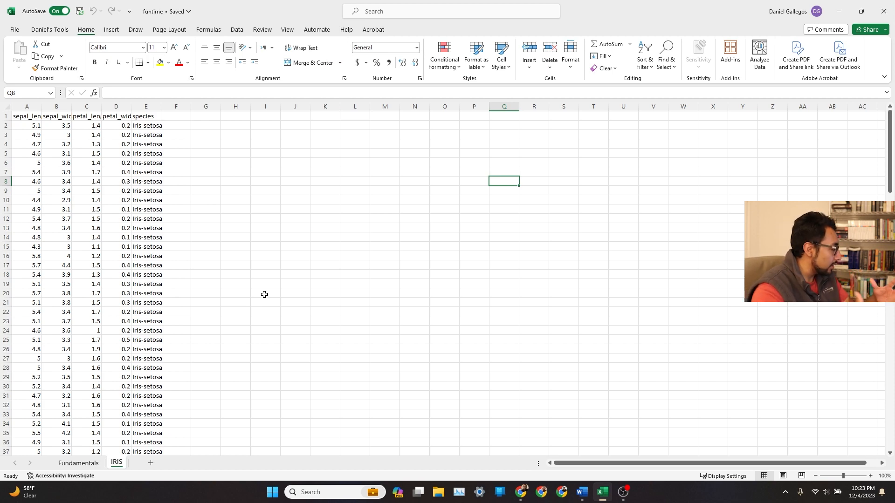
Select all the IRIS data and insert a Radar chart from the chart gallery.
scroll(264, 307, down, 12)
scroll(250, 297, up, 12)
click(127, 156)
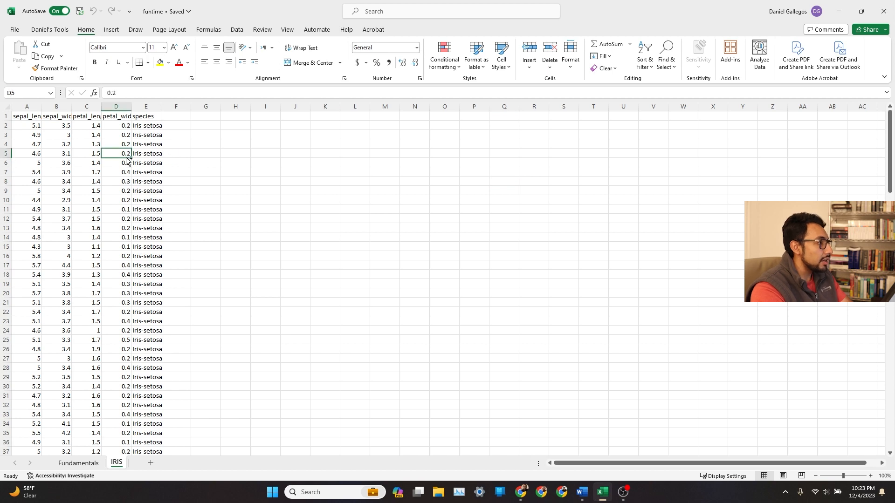
key(ctrl+a)
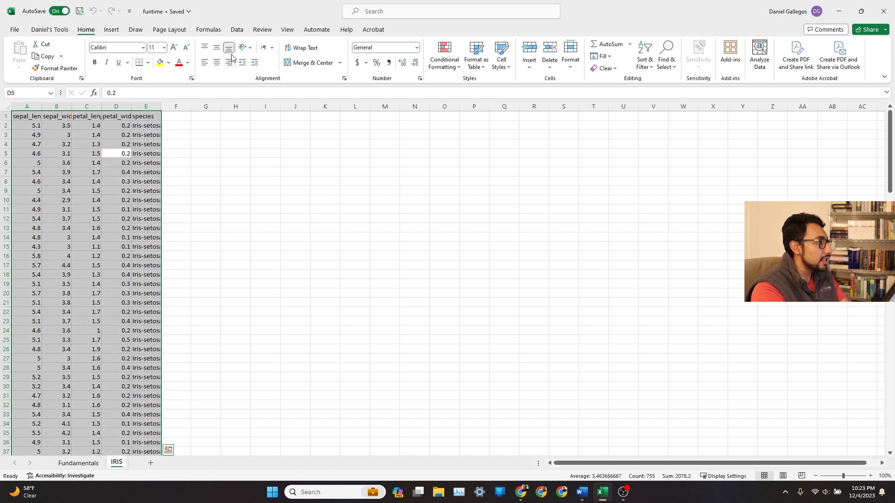
click(111, 29)
click(271, 59)
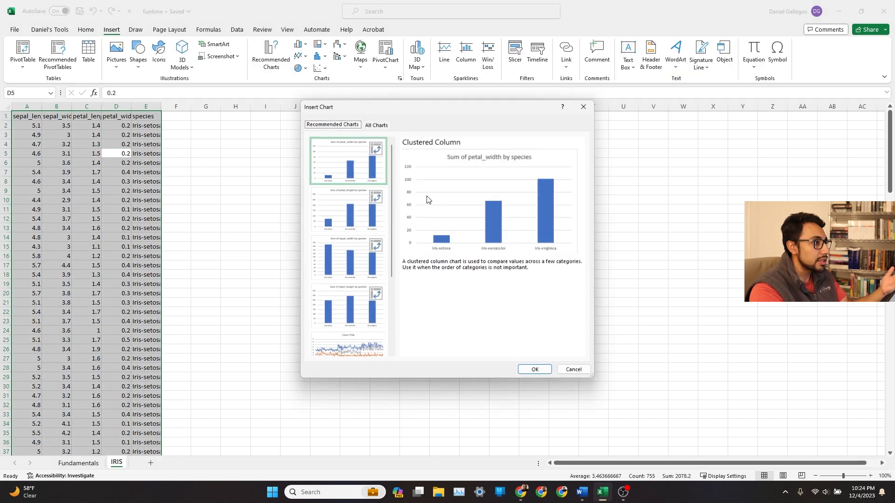
scroll(364, 235, down, 3)
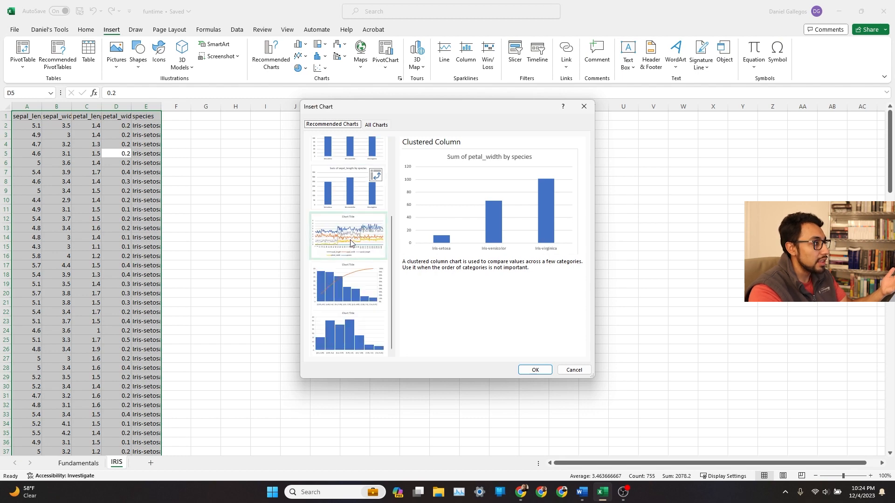
click(351, 243)
click(376, 125)
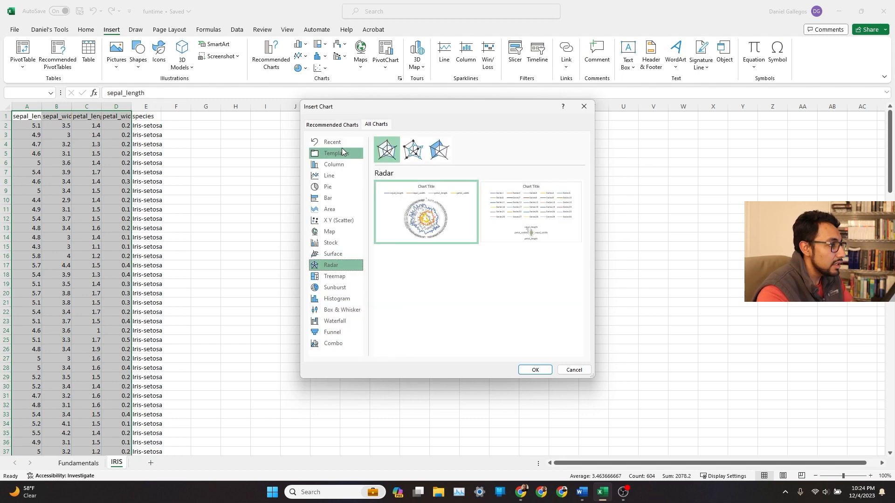
click(536, 370)
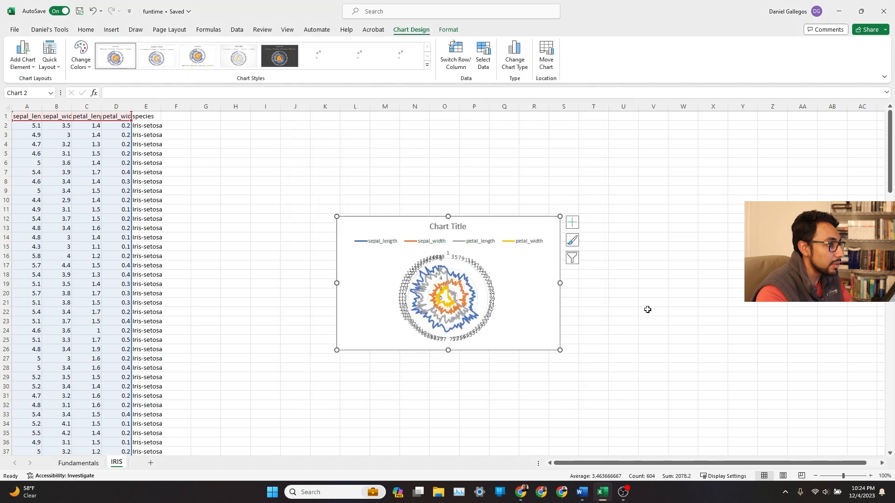
Enlarge the radar chart and position it beside the data, spanning roughly columns G through W.
drag(560, 217, 643, 216)
drag(688, 390, 725, 436)
drag(675, 335, 670, 291)
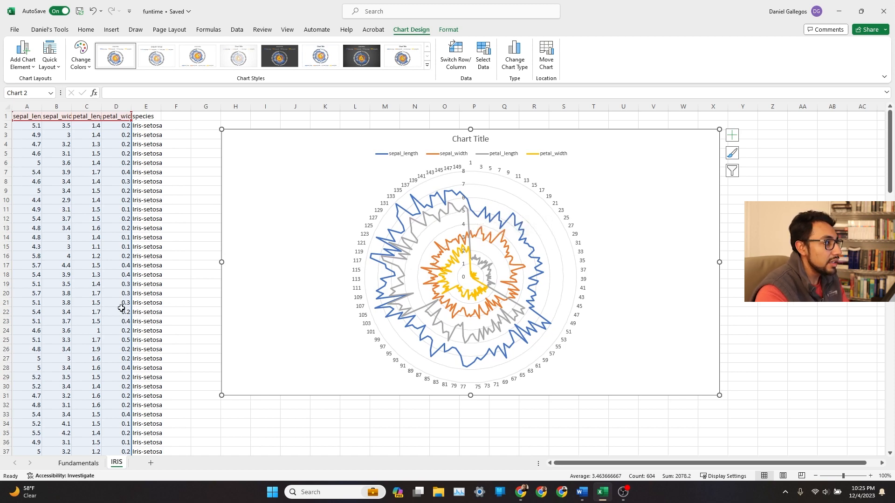
Browse the IRIS data down to its last row and reselect the radar chart.
click(33, 239)
scroll(37, 266, down, 17)
scroll(41, 271, down, 20)
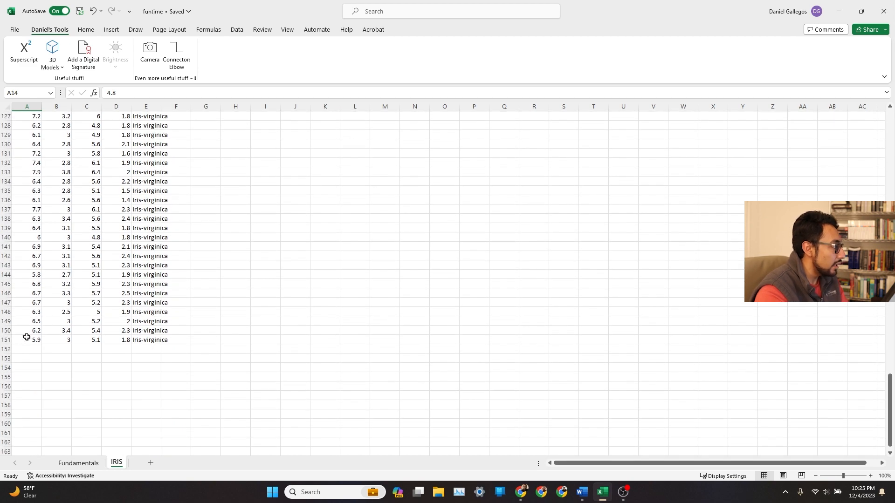
scroll(87, 322, up, 20)
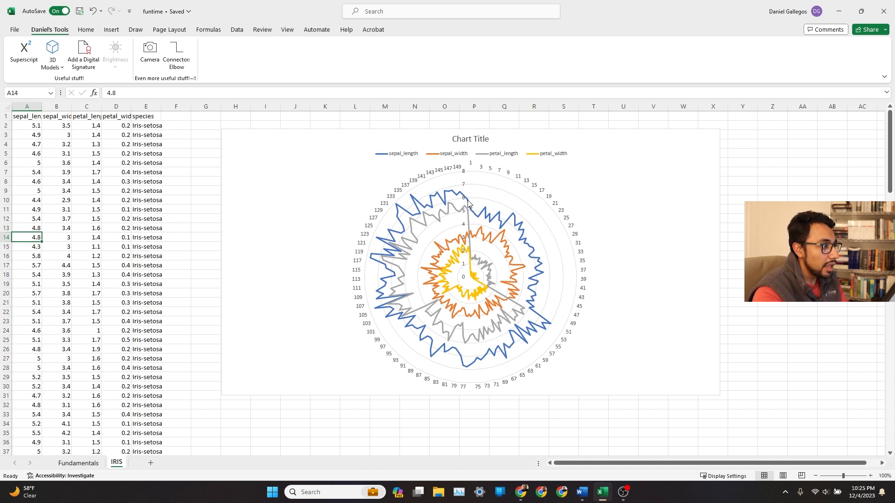
mouse_move(477, 219)
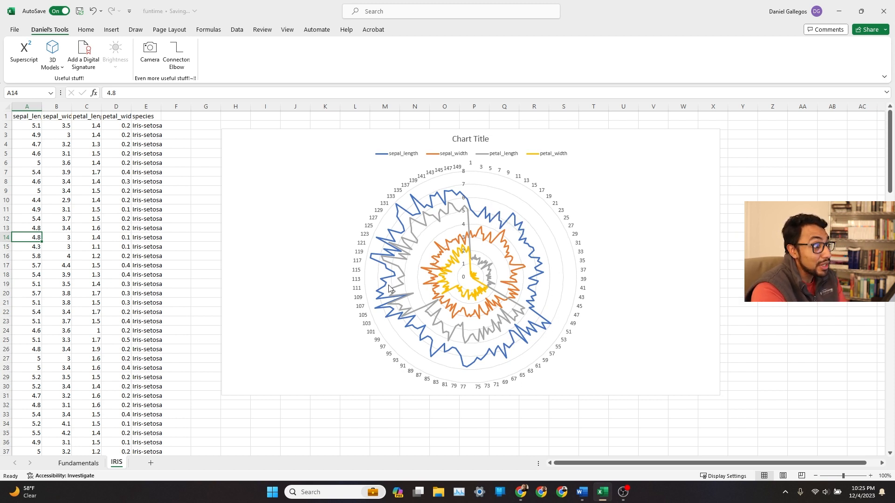
click(244, 142)
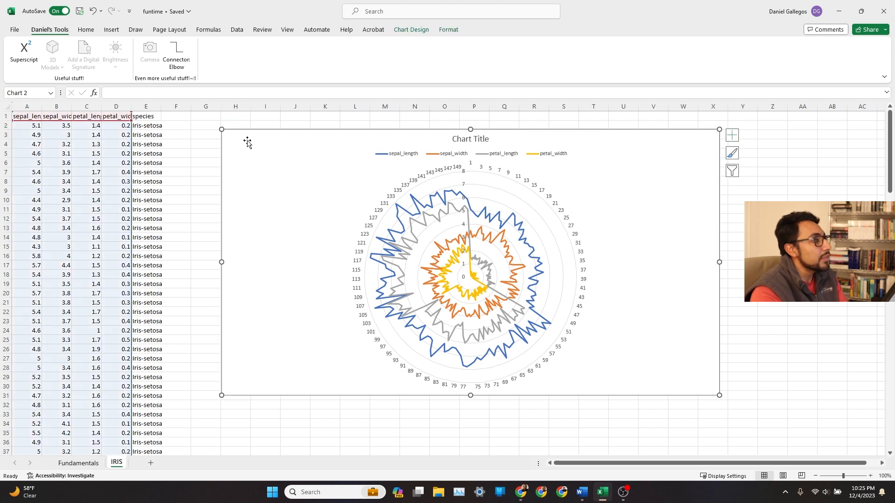